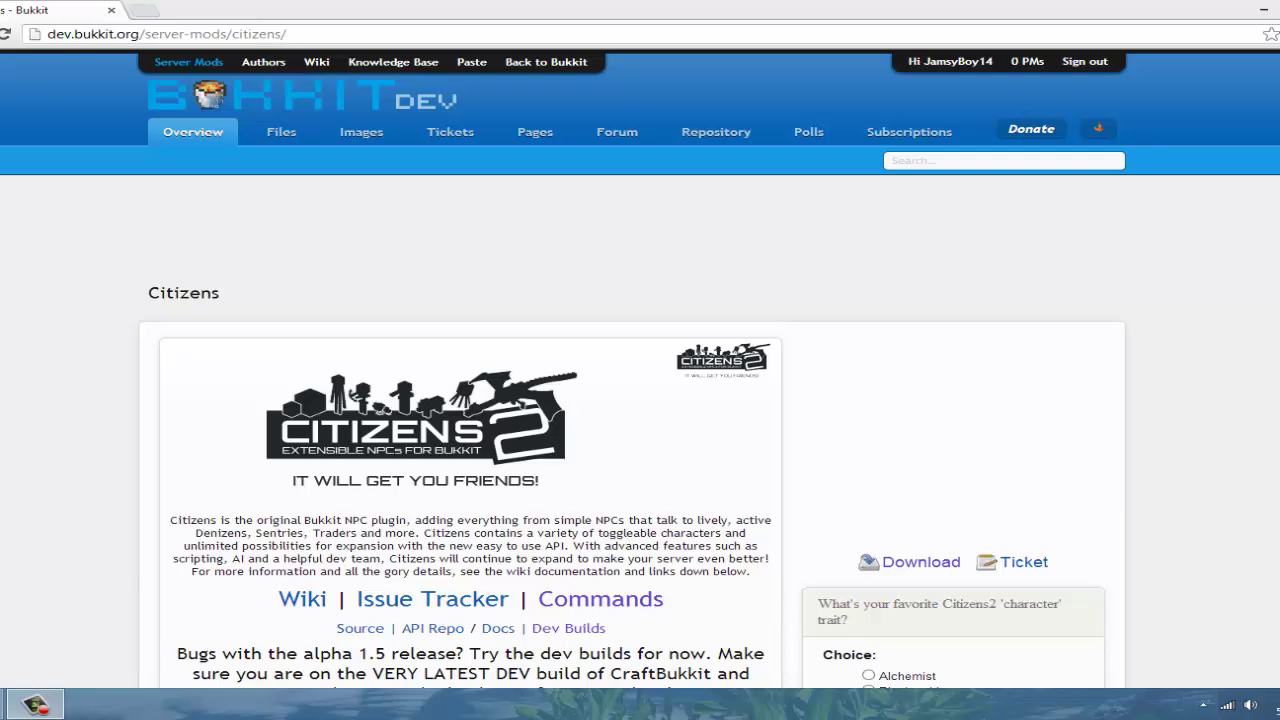
Step: Download the Citizens 2.0.8 (alpha 4) plugin jar from its BukkitDev page and keep the file despite the safety prompt
{"action": "left_click", "coordinate": [908, 568]}
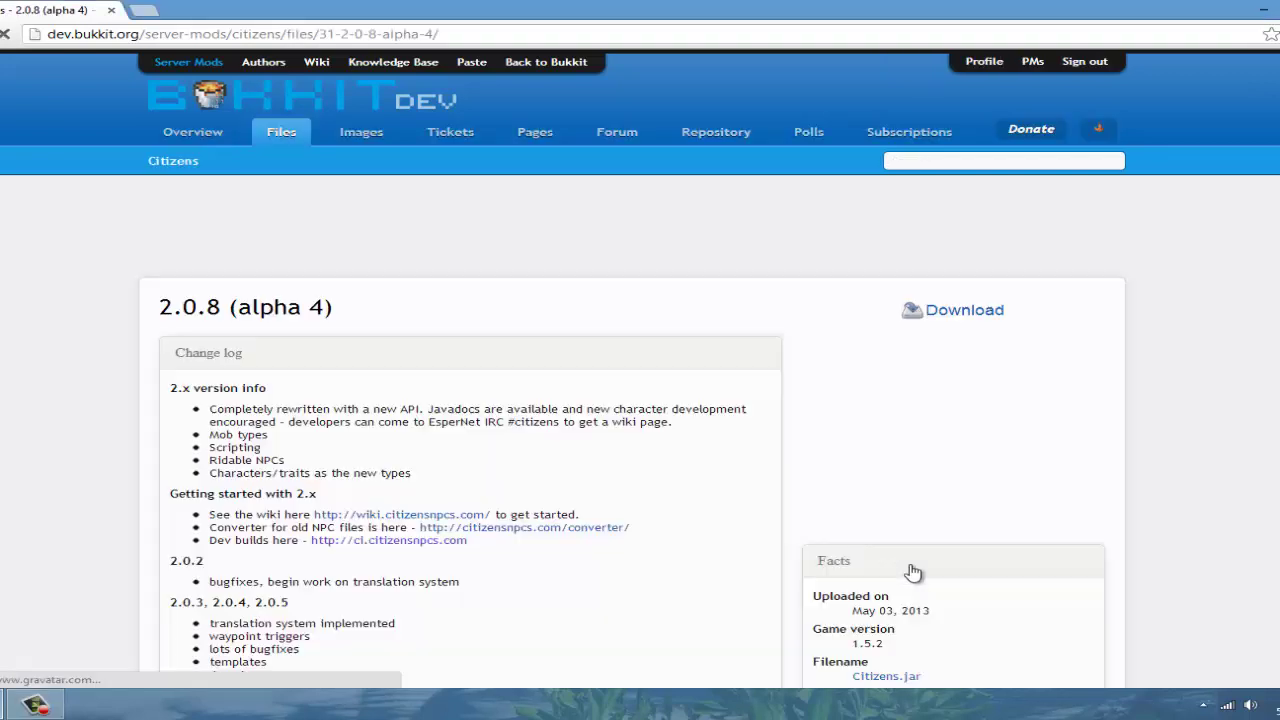
{"action": "left_click", "coordinate": [932, 314]}
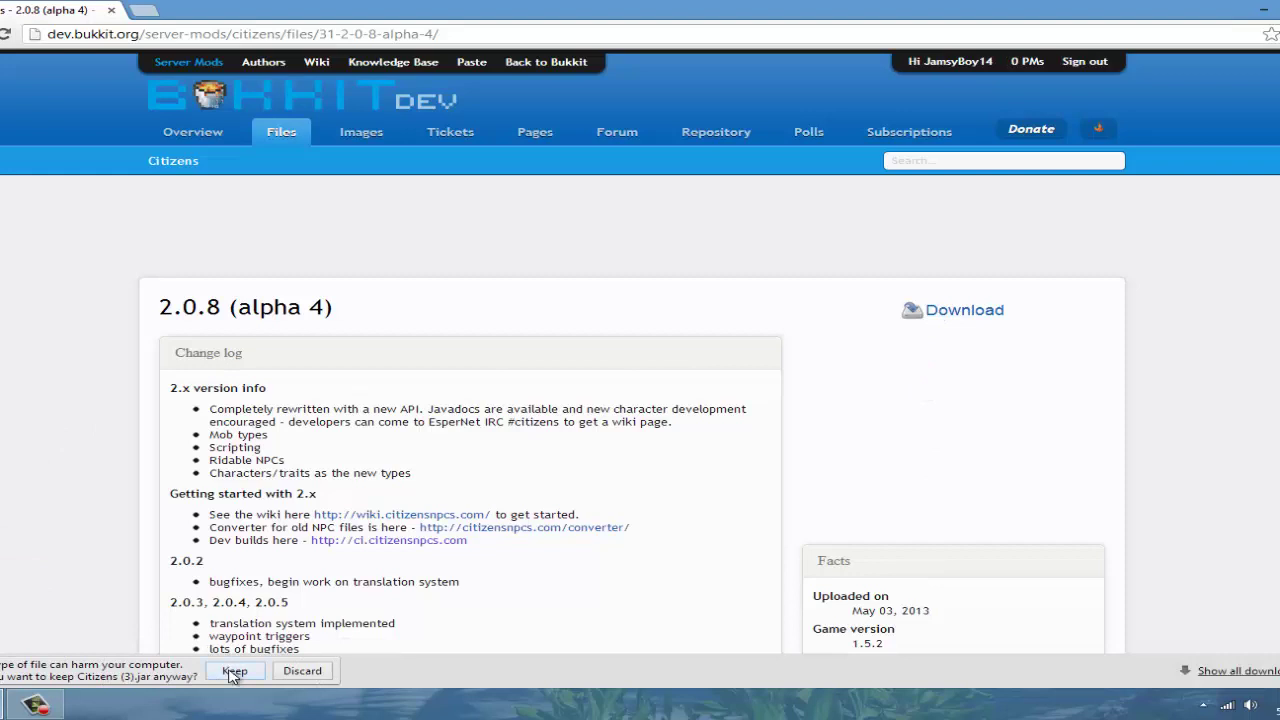
{"action": "left_click", "coordinate": [232, 671]}
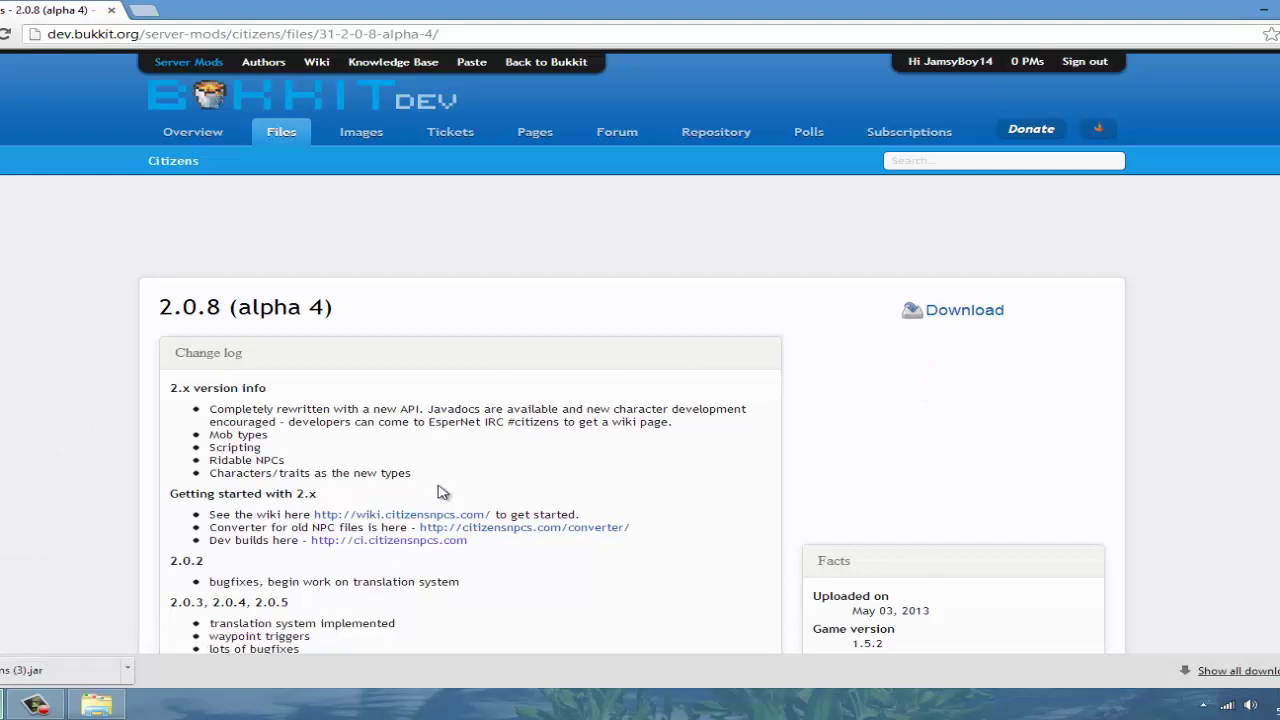
Step: Copy the downloaded Citizens jar into the plugins folder of Minecraft Server and start the server with the Run batch file
{"action": "left_click", "coordinate": [100, 705]}
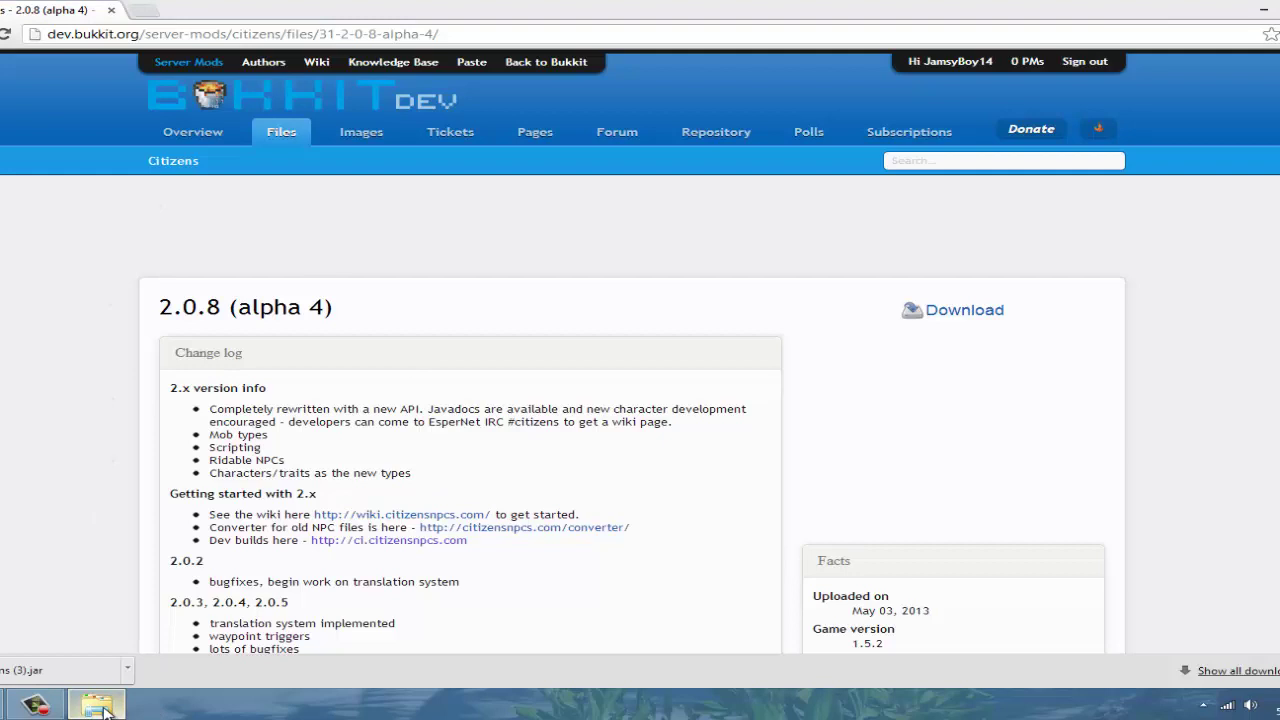
{"action": "left_click_drag", "start_coordinate": [30, 675], "coordinate": [462, 289]}
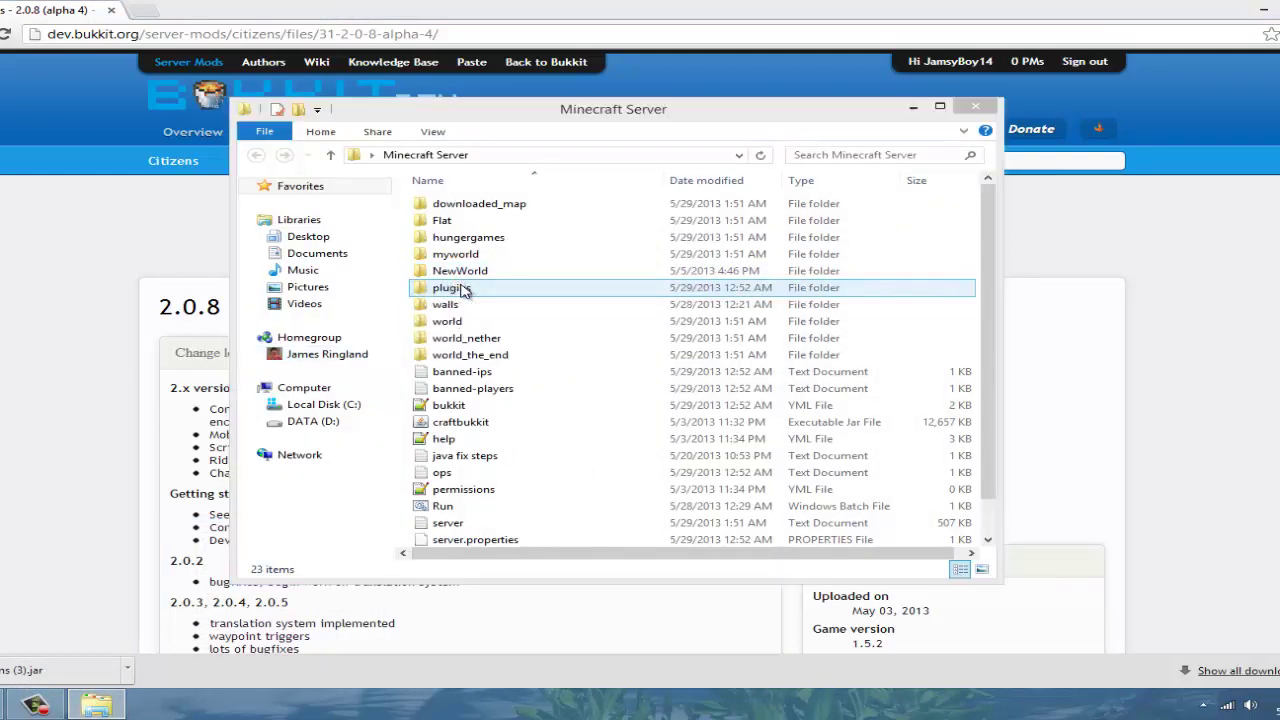
{"action": "double_click", "coordinate": [475, 510]}
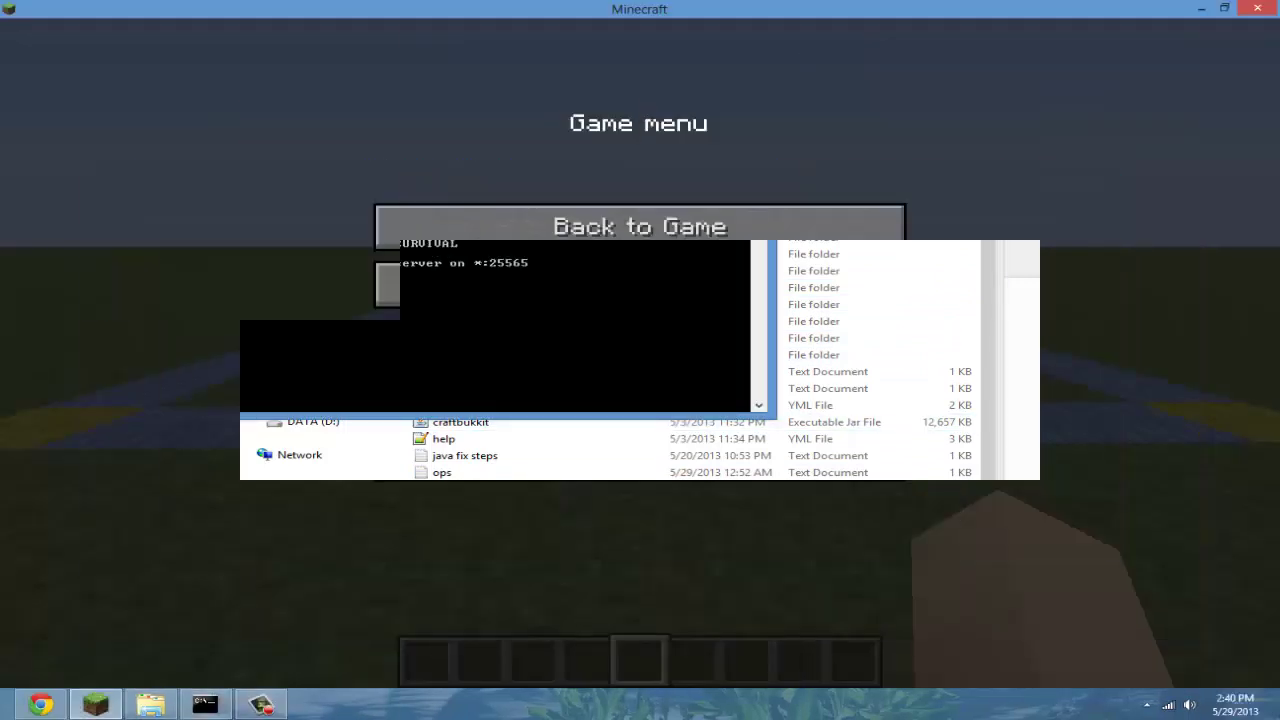
Step: Resume the Minecraft game and create an NPC with a first and last name using the /npc create command
{"action": "left_click", "coordinate": [700, 226]}
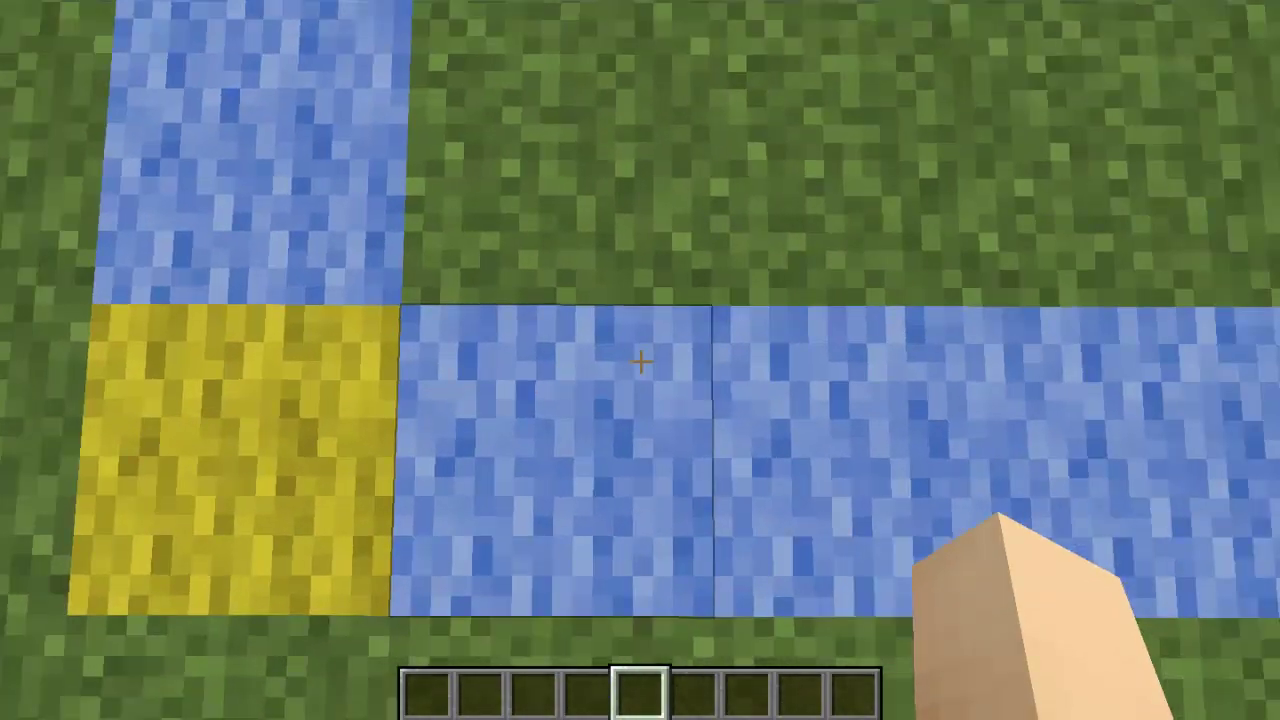
{"action": "key", "text": "t"}
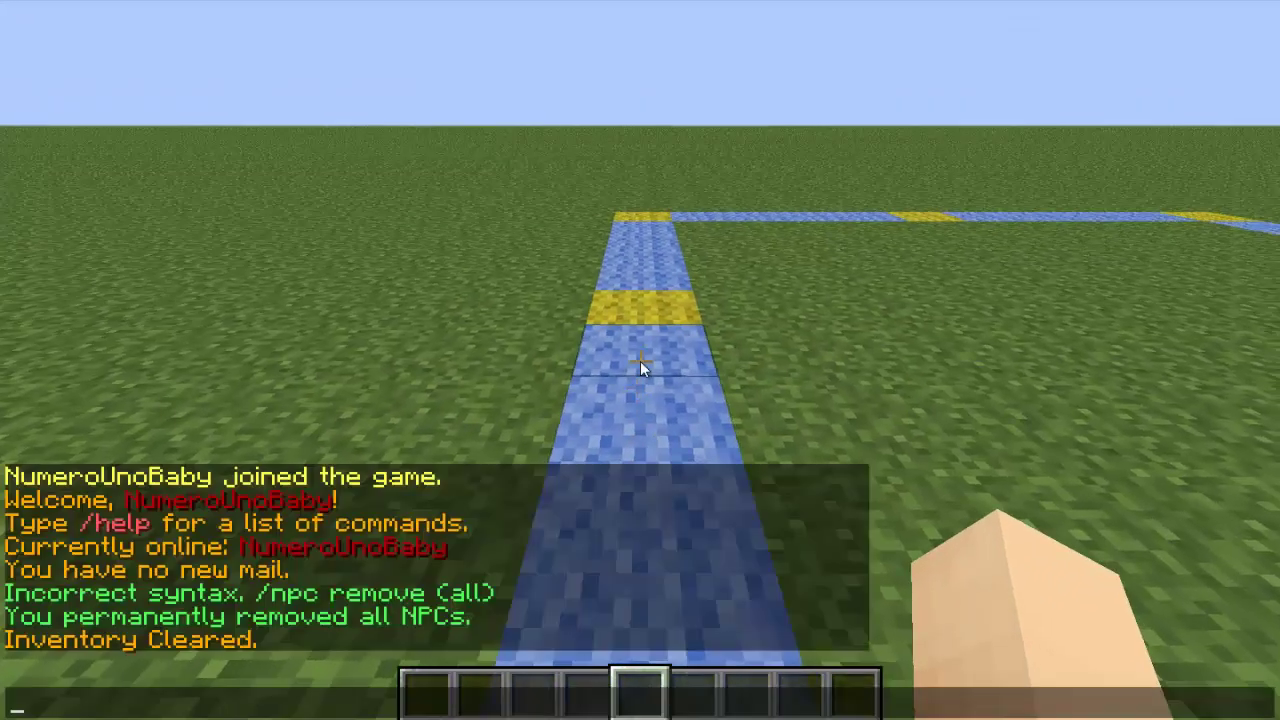
{"action": "type", "text": "/npc create John Di"}
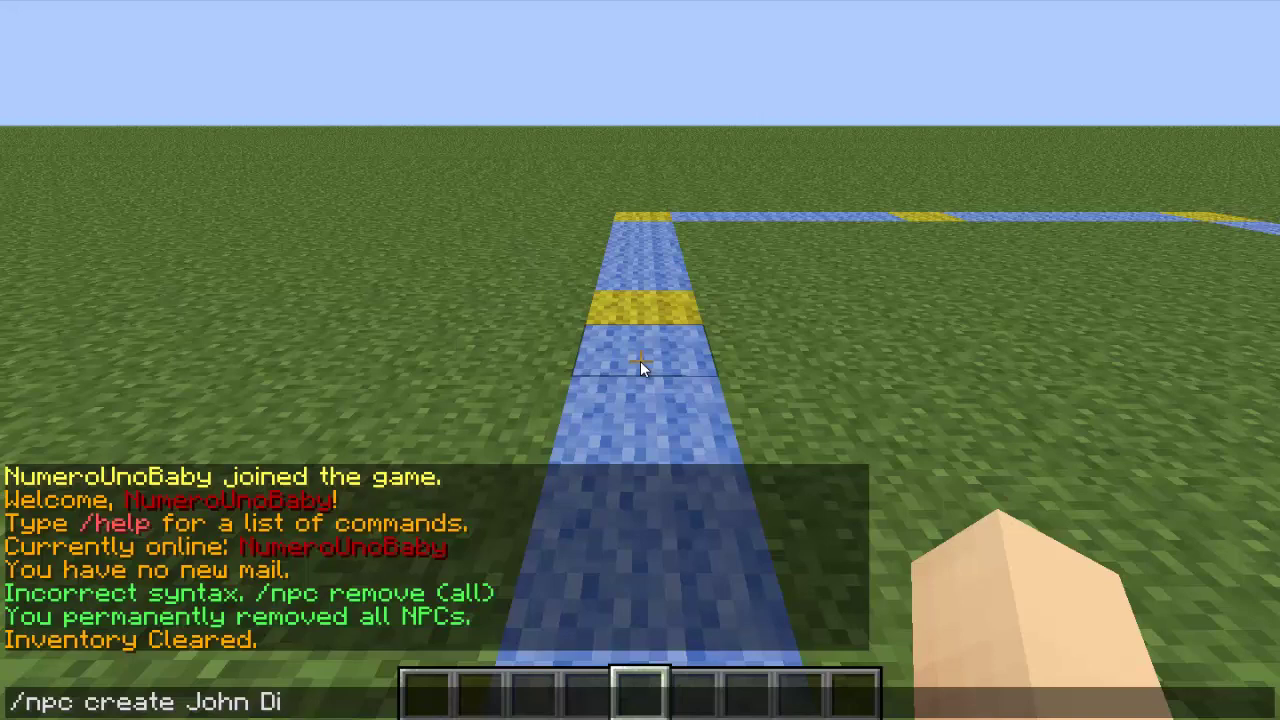
{"action": "type", "text": "xon"}
{"action": "key", "text": "Return"}
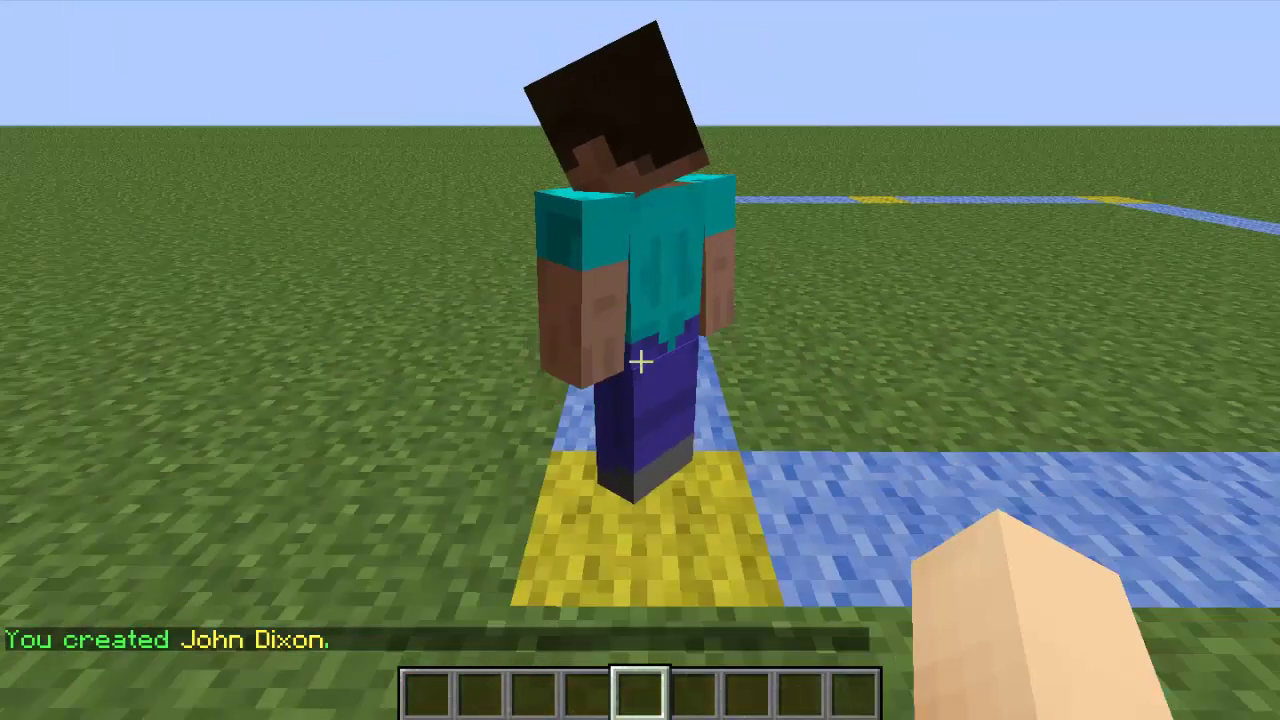
Step: Walk around the newly created NPC to examine its name tag, body and head direction from several sides
{"action": "key", "text": "s"}
{"action": "key", "text": "d"}
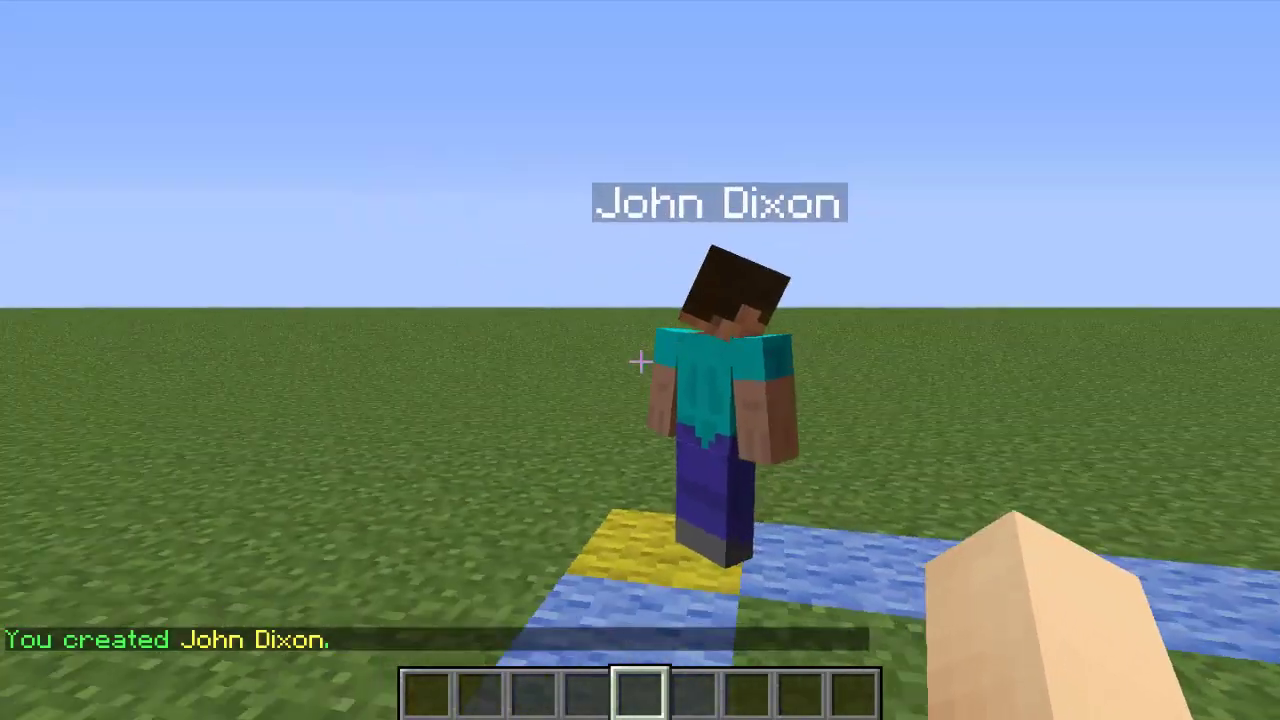
{"action": "key", "text": "d"}
{"action": "key", "text": "w"}
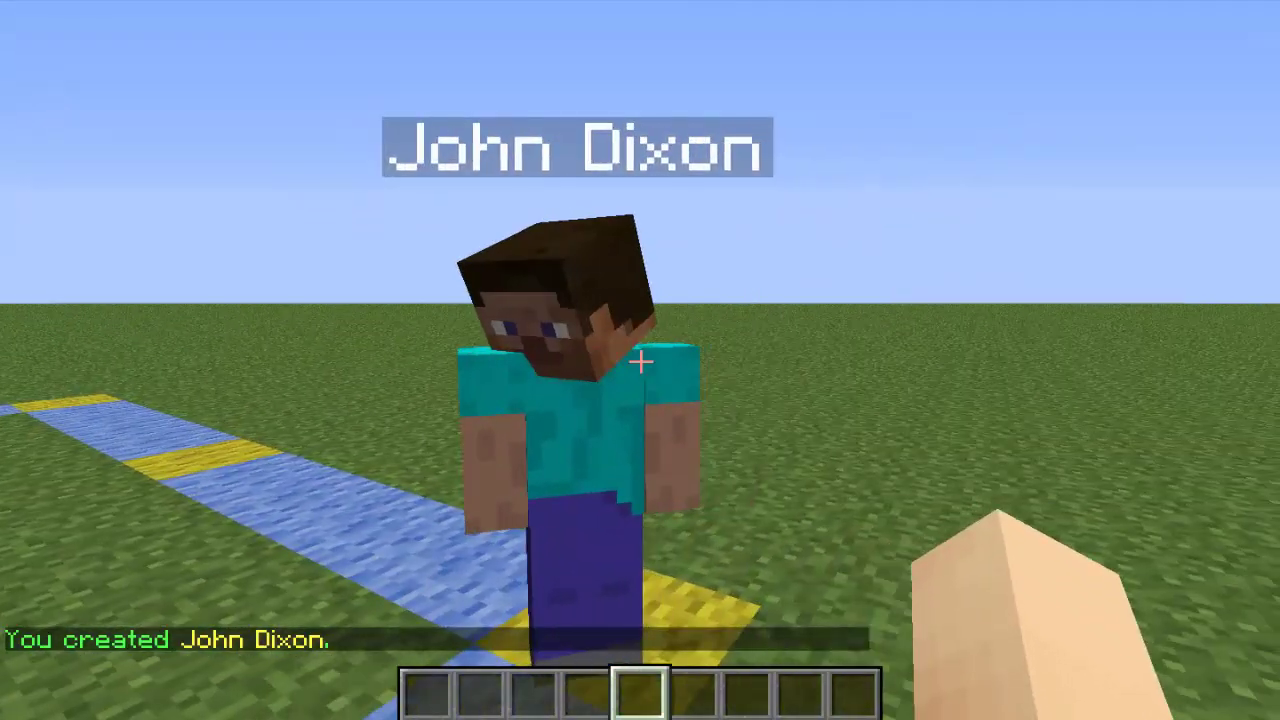
{"action": "key", "text": "a"}
{"action": "key", "text": "d"}
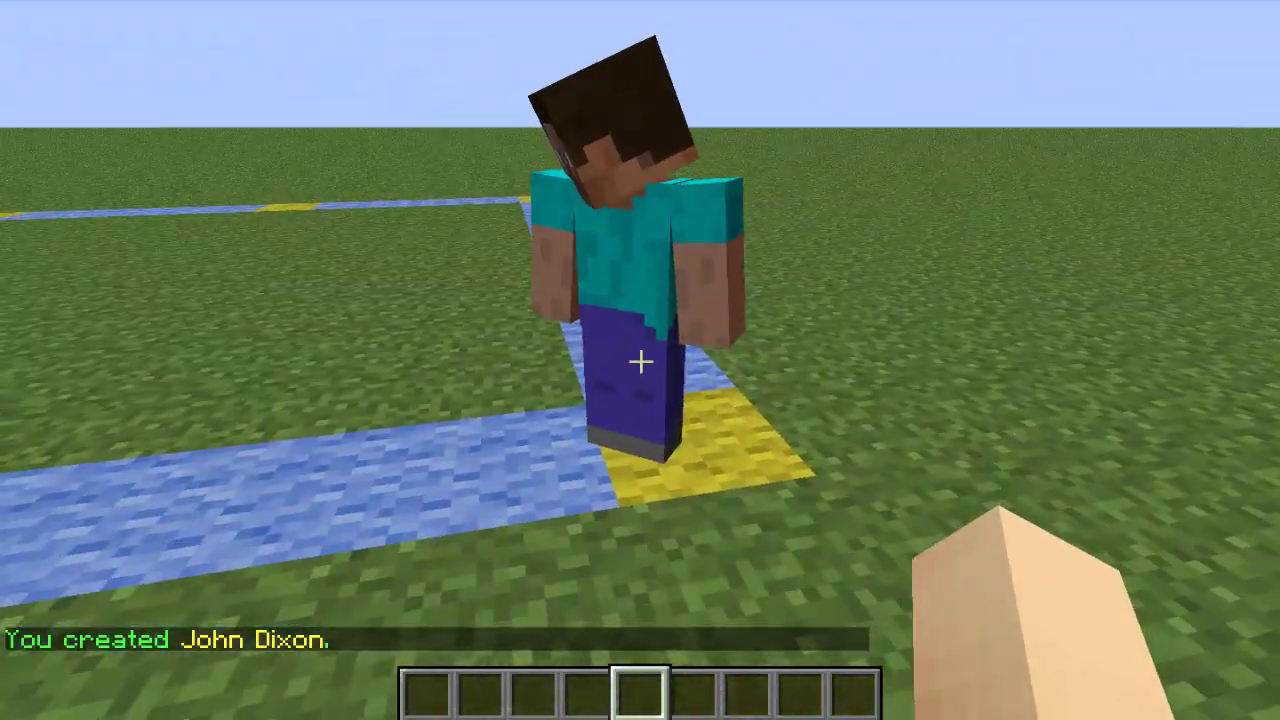
{"action": "key", "text": "a"}
{"action": "key", "text": "w"}
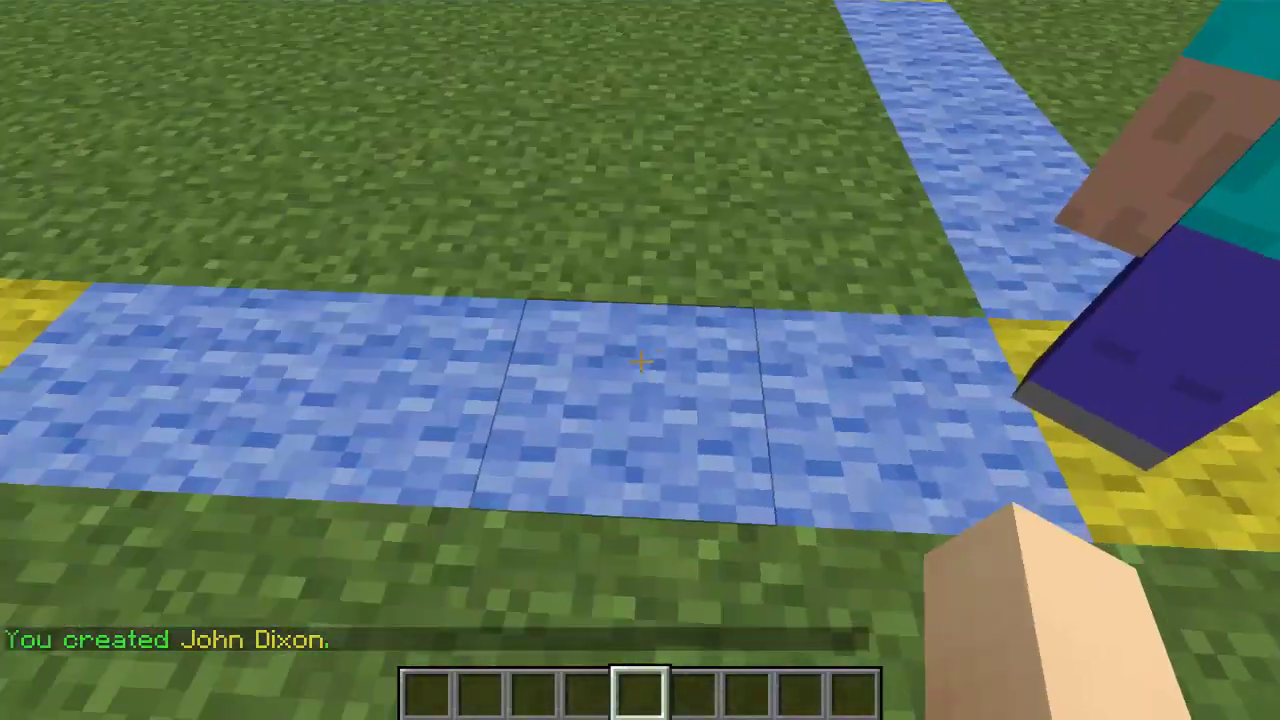
{"action": "key", "text": "d"}
{"action": "key", "text": "s"}
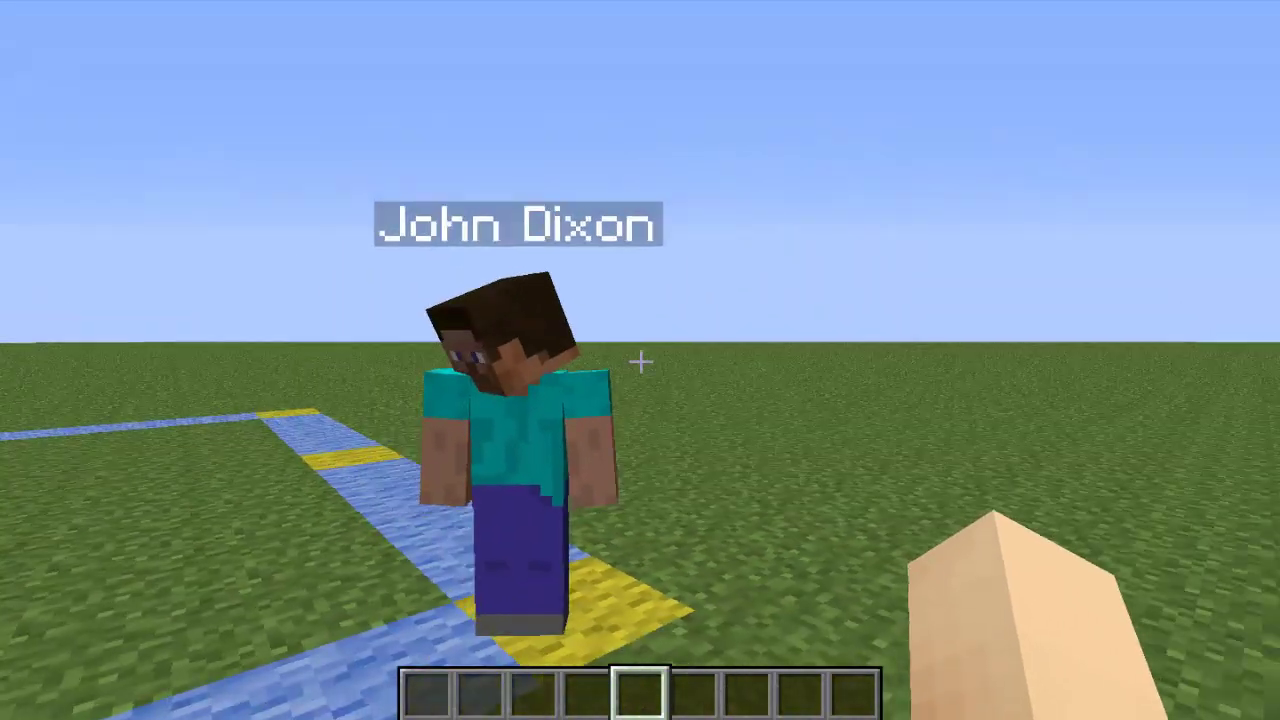
{"action": "key", "text": "w"}
{"action": "key", "text": "a"}
{"action": "key", "text": "d"}
{"action": "key", "text": "a"}
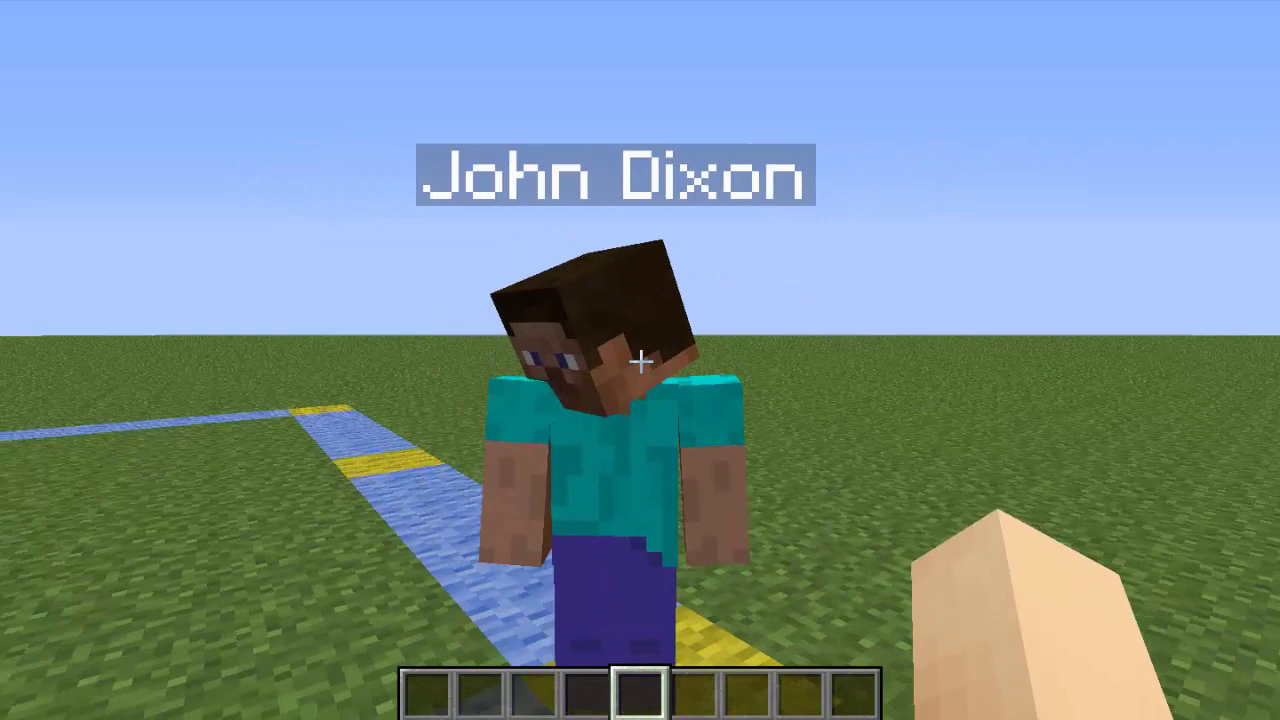
Step: Run /npc look to make the NPC turn toward nearby players
{"action": "key", "text": "slash"}
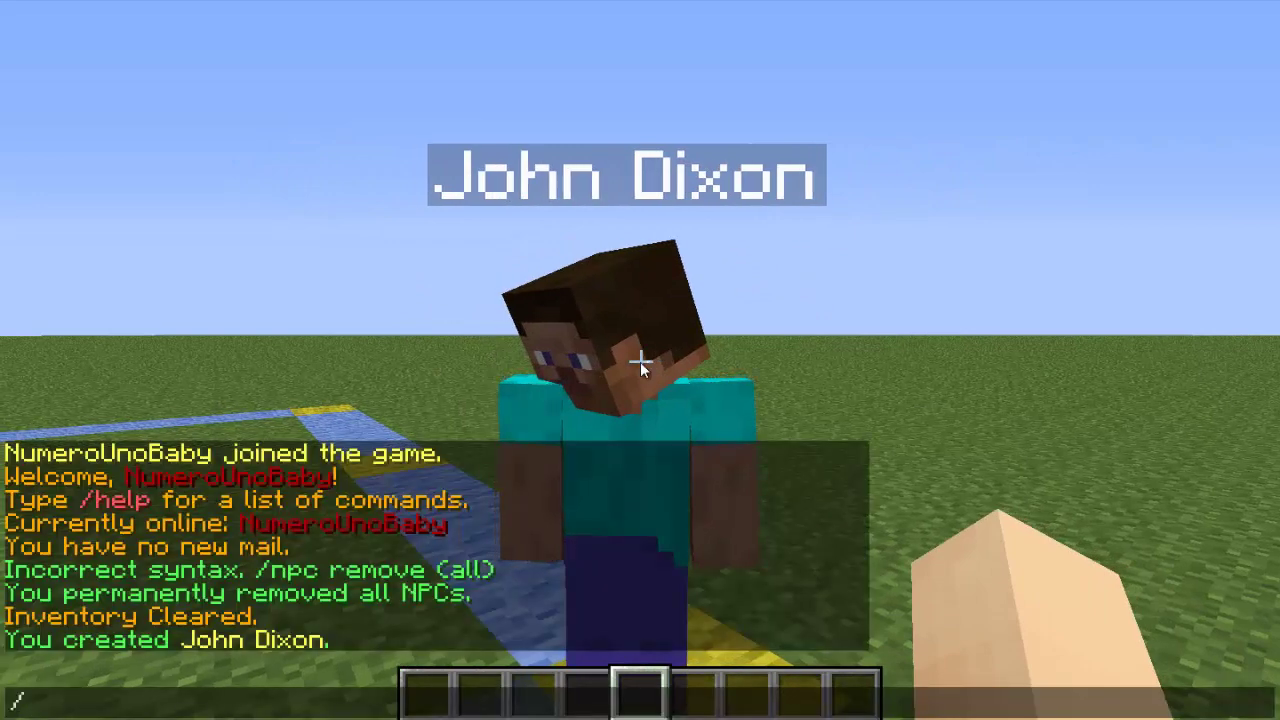
{"action": "type", "text": "npc l"}
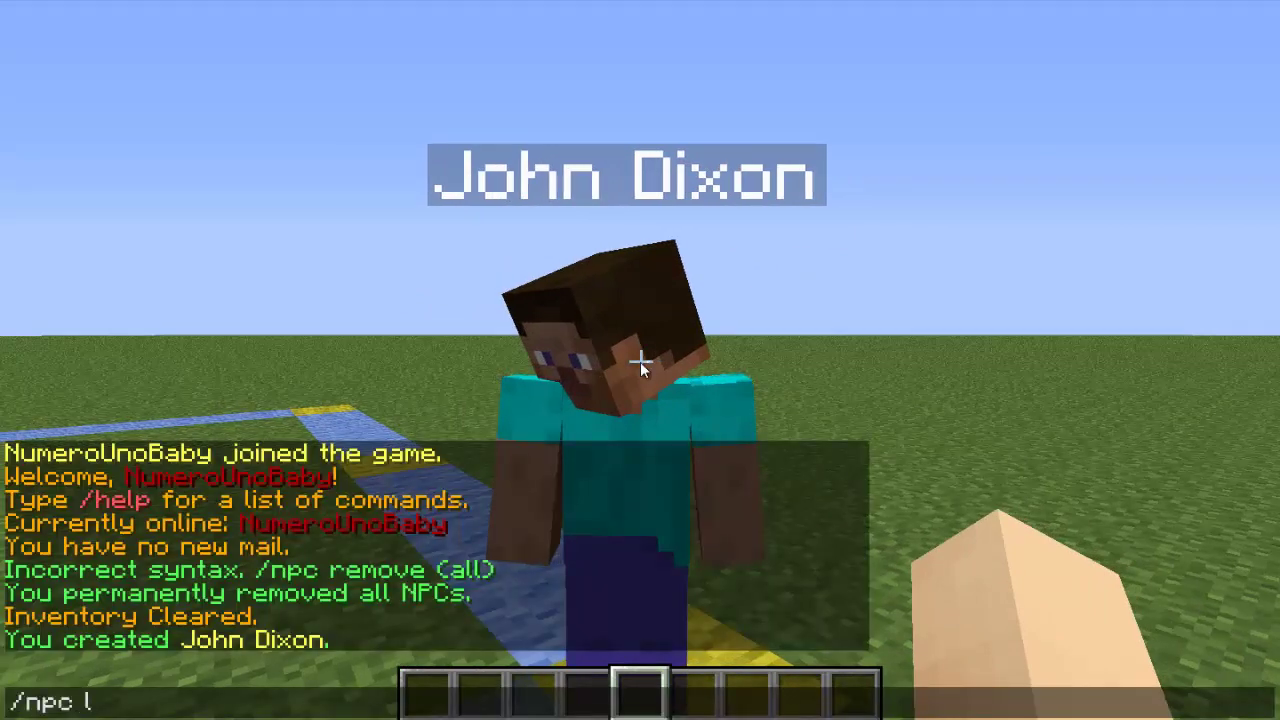
{"action": "type", "text": "oock"}
{"action": "key", "text": "BackSpace"}
{"action": "key", "text": "BackSpace"}
{"action": "type", "text": "k"}
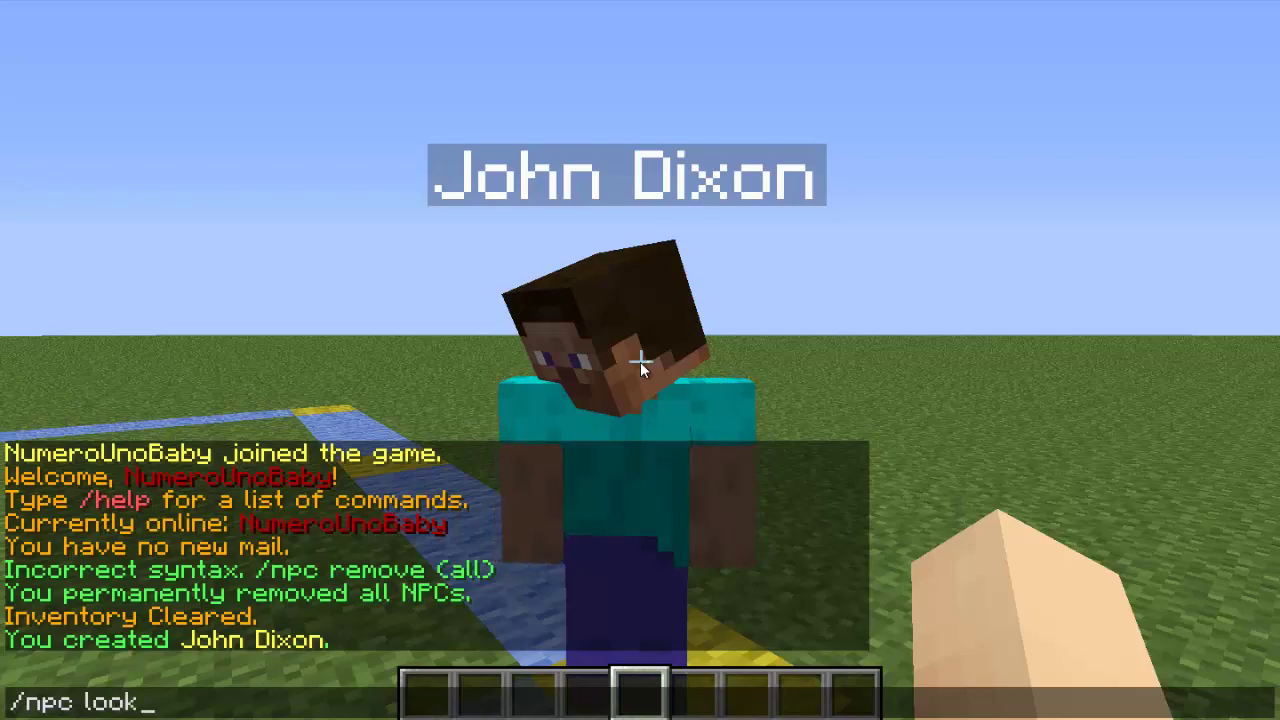
{"action": "key", "text": "Return"}
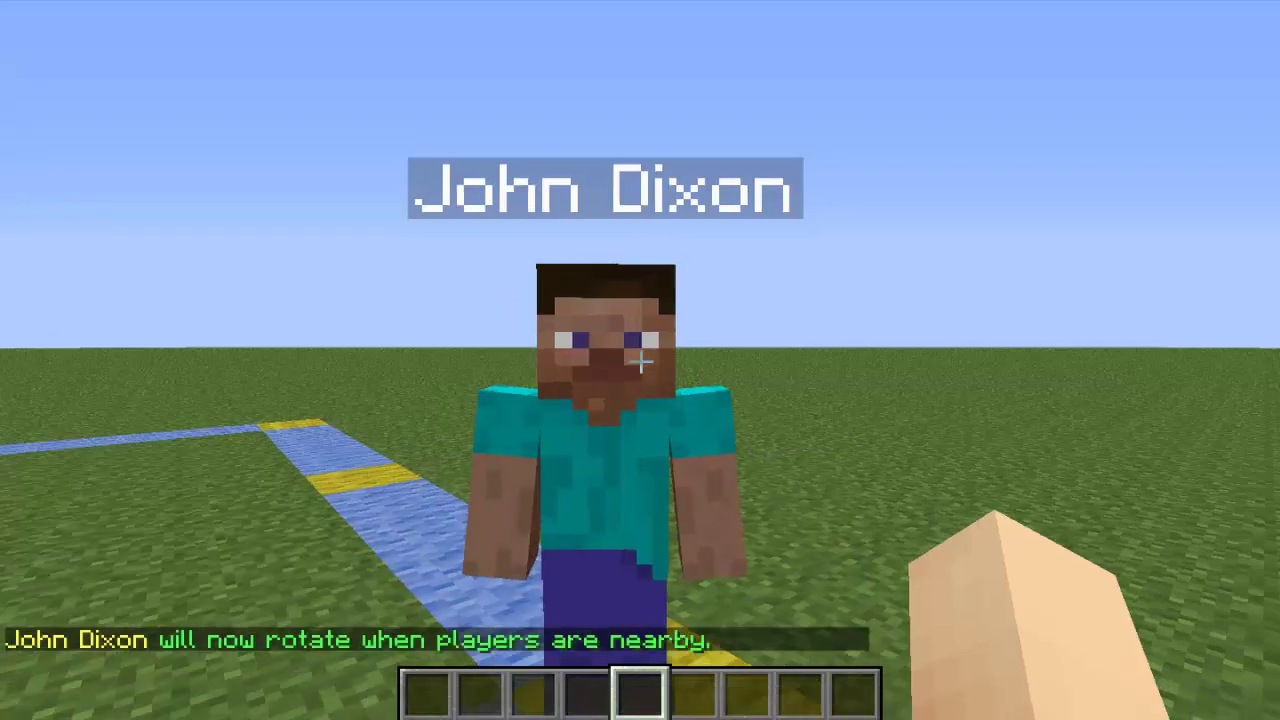
Step: Move around, away from and back toward the NPC to check how it turns to face the player at different distances
{"action": "key", "text": "a"}
{"action": "key", "text": "d"}
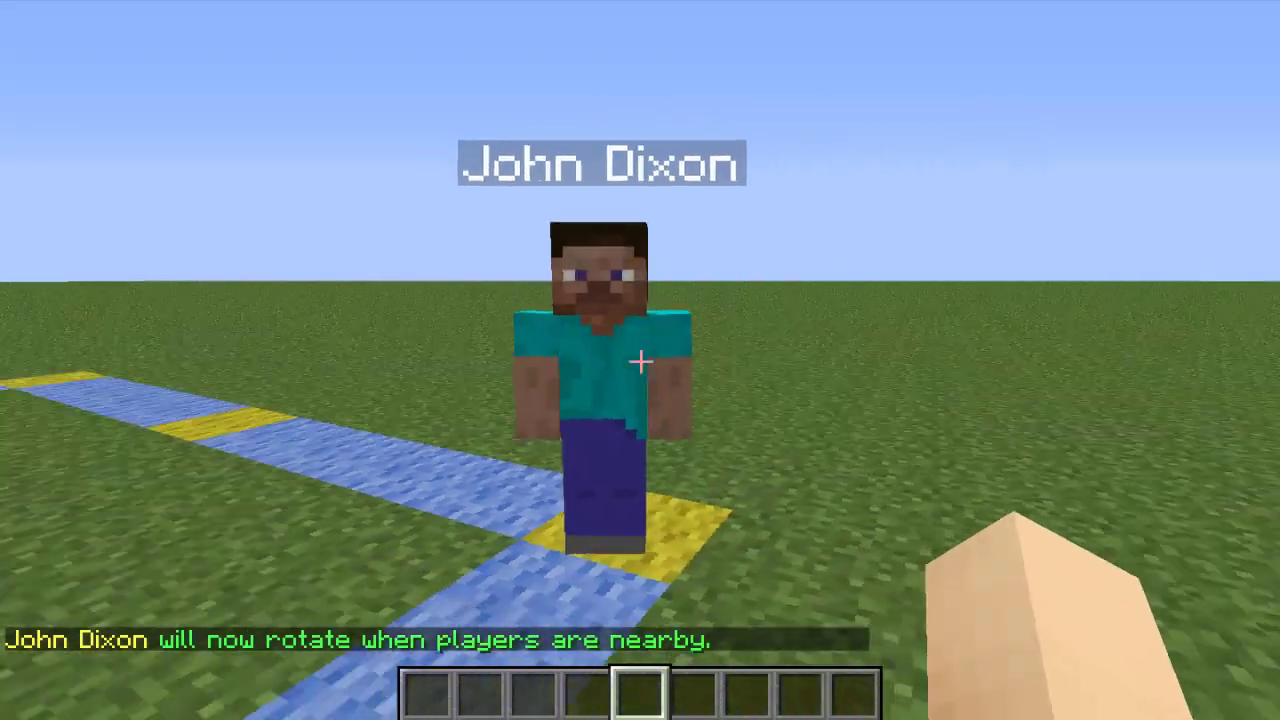
{"action": "key", "text": "a"}
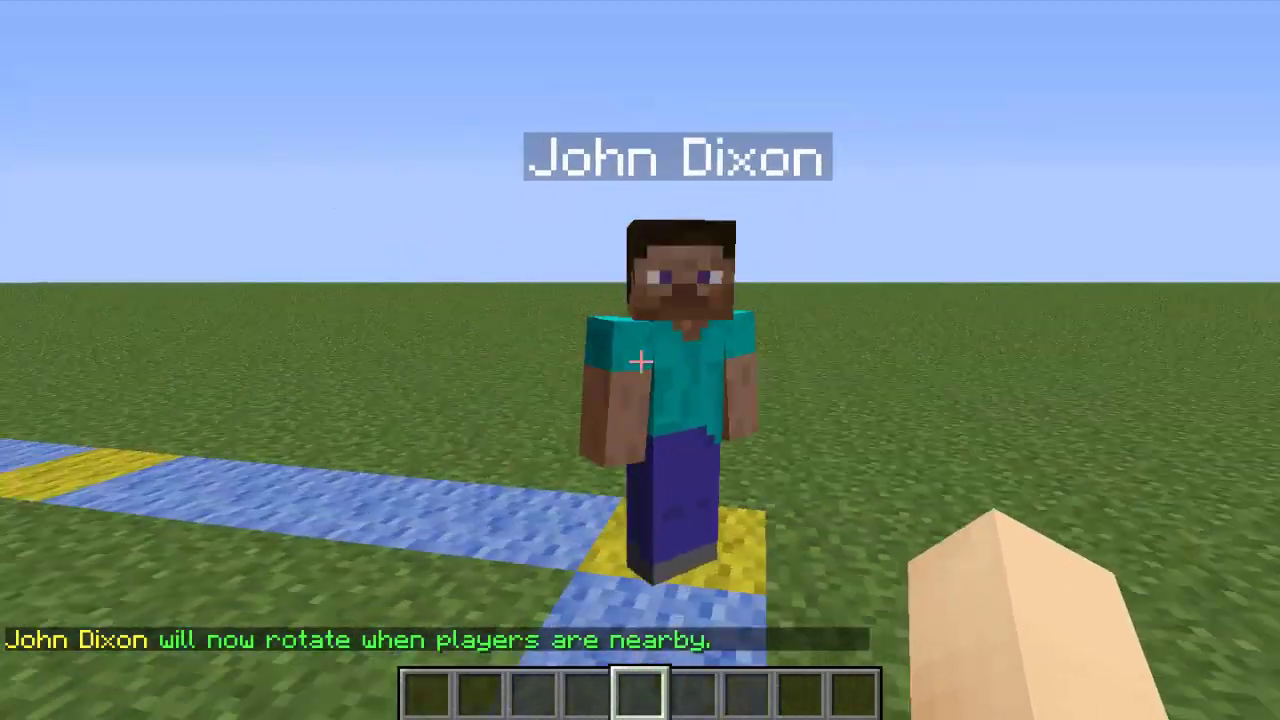
{"action": "key", "text": "d"}
{"action": "key", "text": "s"}
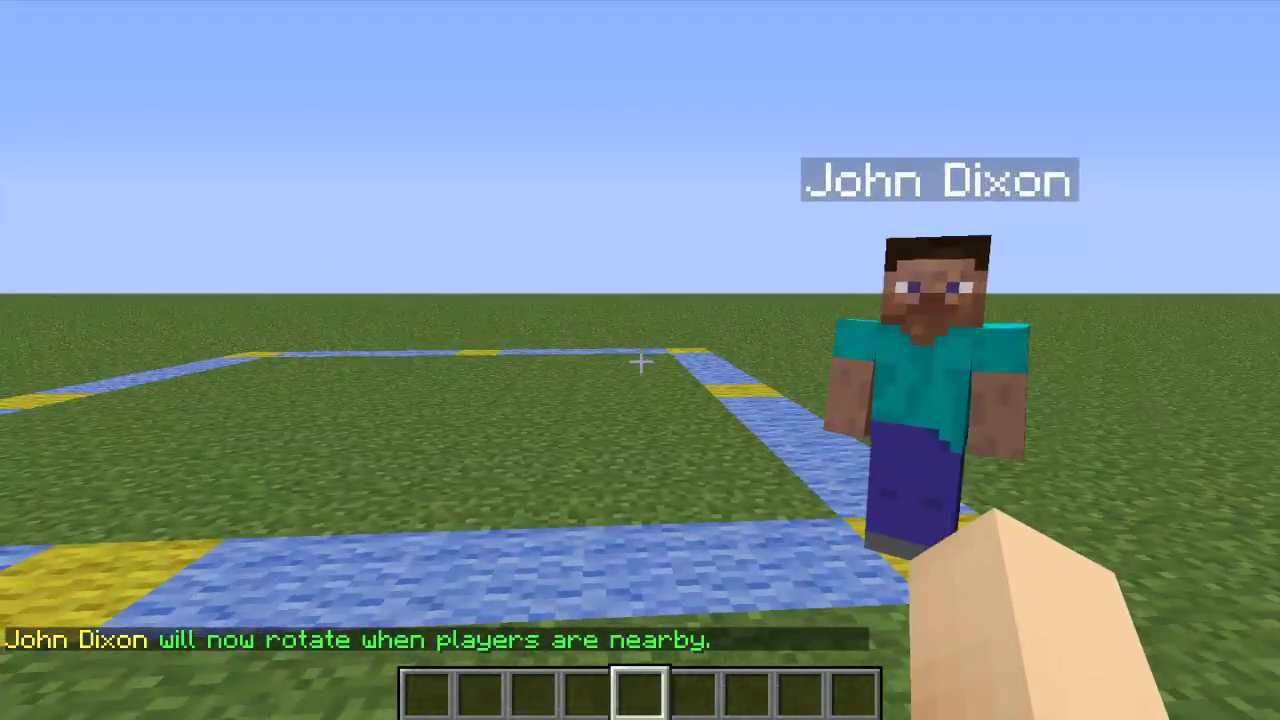
{"action": "key", "text": "s"}
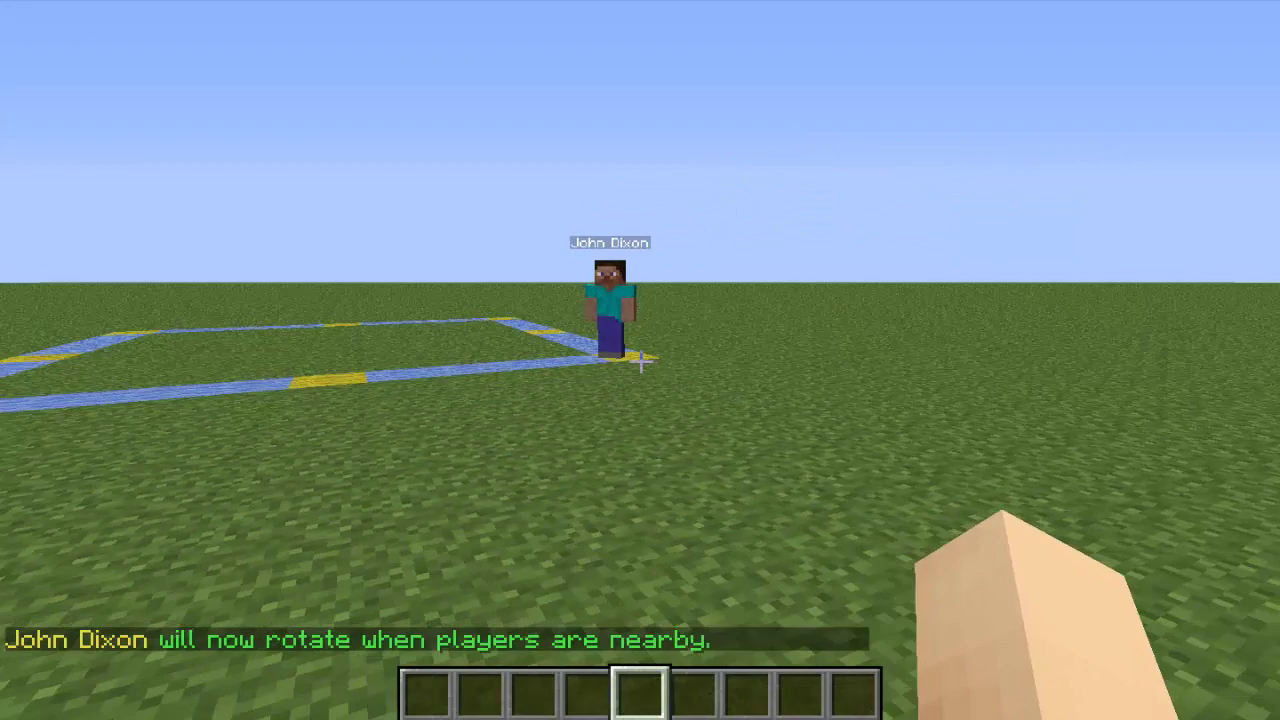
{"action": "key", "text": "d"}
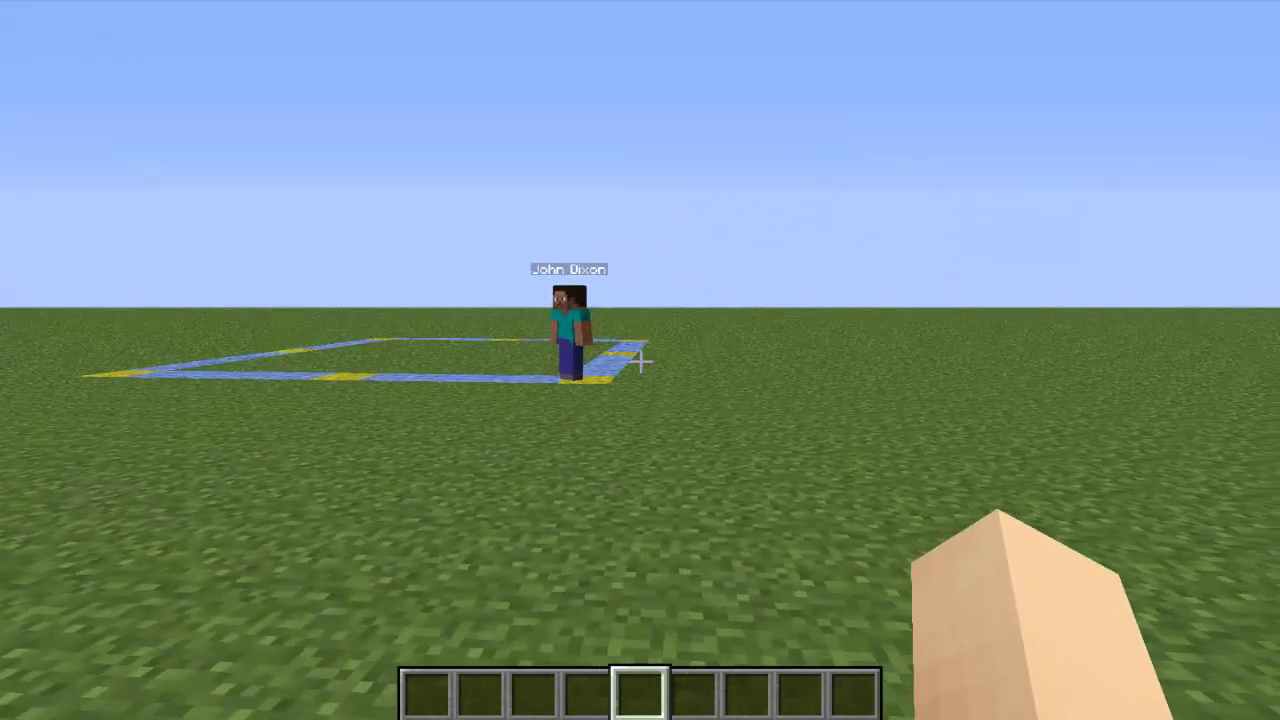
{"action": "key", "text": "w"}
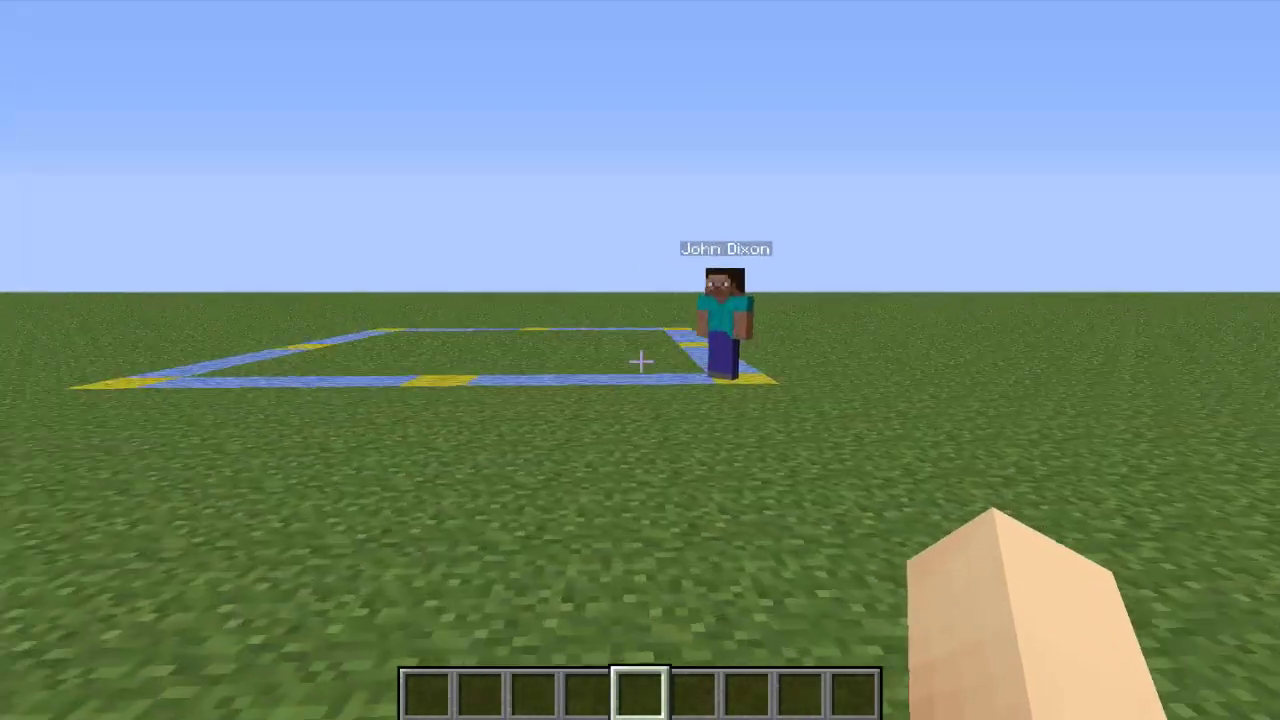
Step: Switch to Notepad++ and examine the default look-close enabled and range settings in the Citizens config.yml
{"action": "key", "text": "alt+Tab"}
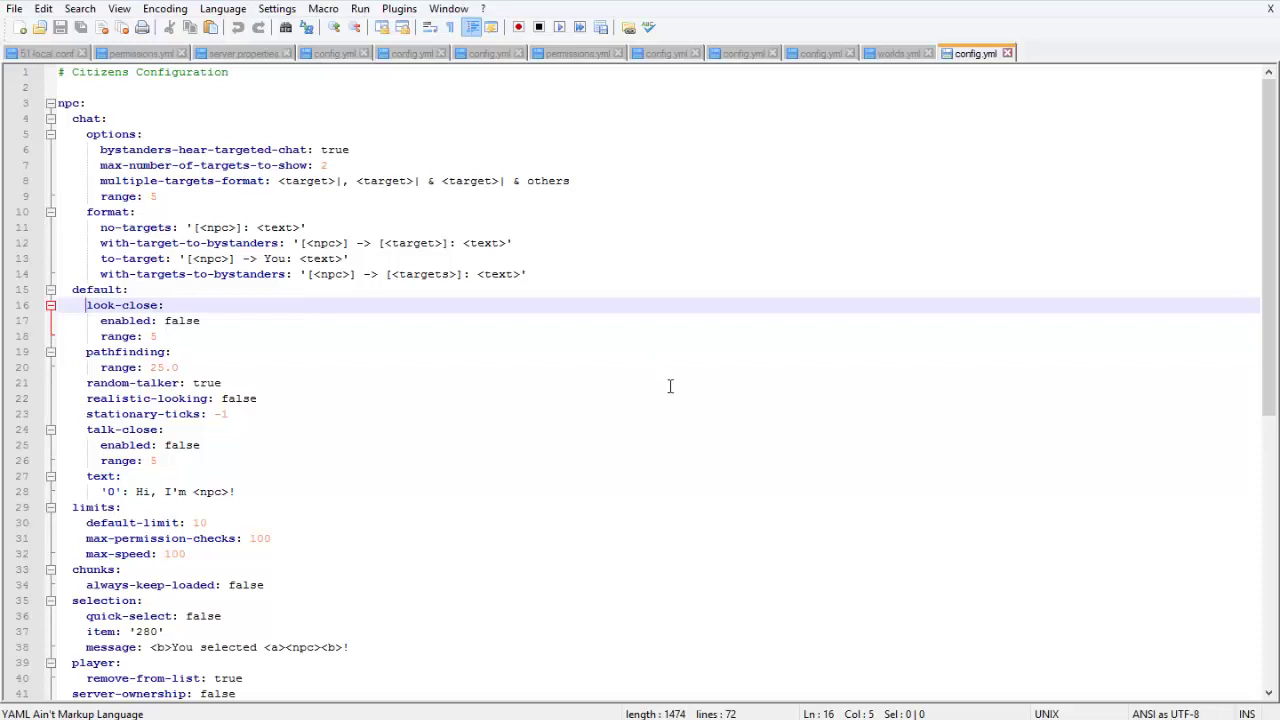
{"action": "left_click_drag", "start_coordinate": [92, 316], "coordinate": [179, 337]}
{"action": "left_click", "coordinate": [177, 338]}
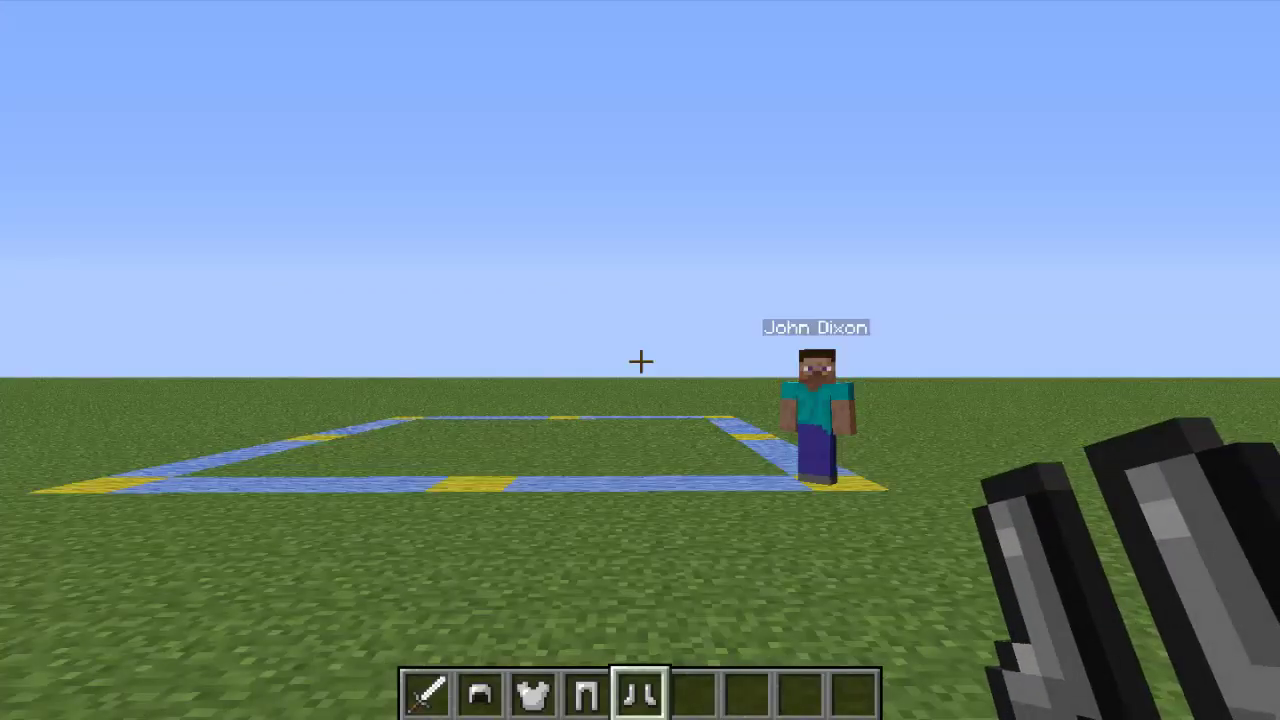
Step: Approach the NPC back in Minecraft and open its equipment editor with the /npc equip command
{"action": "key", "text": "w"}
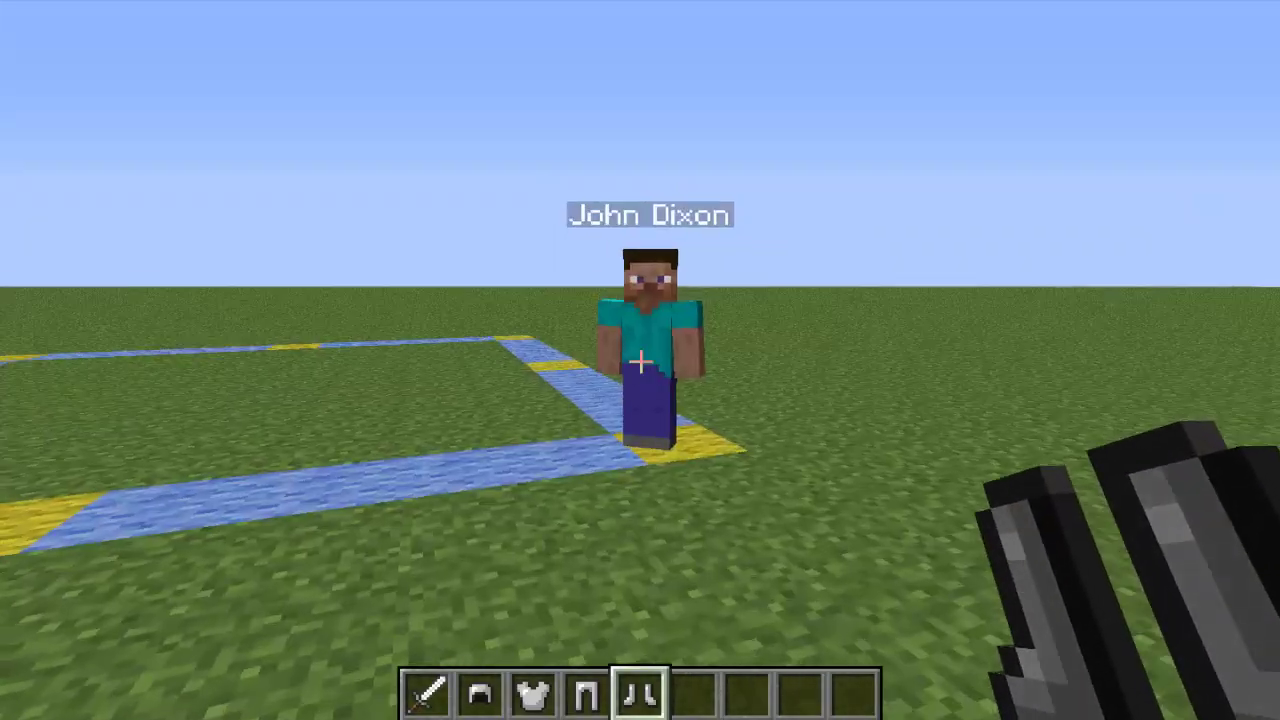
{"action": "key", "text": "w"}
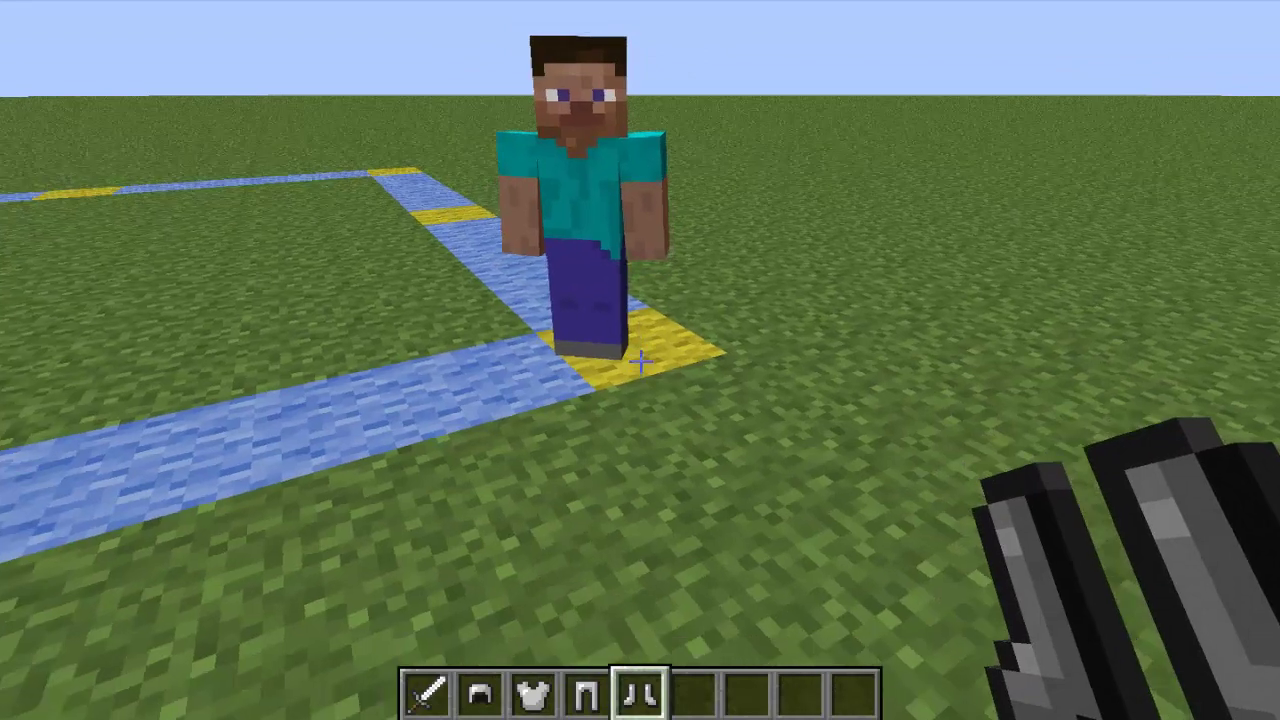
{"action": "type", "text": "w"}
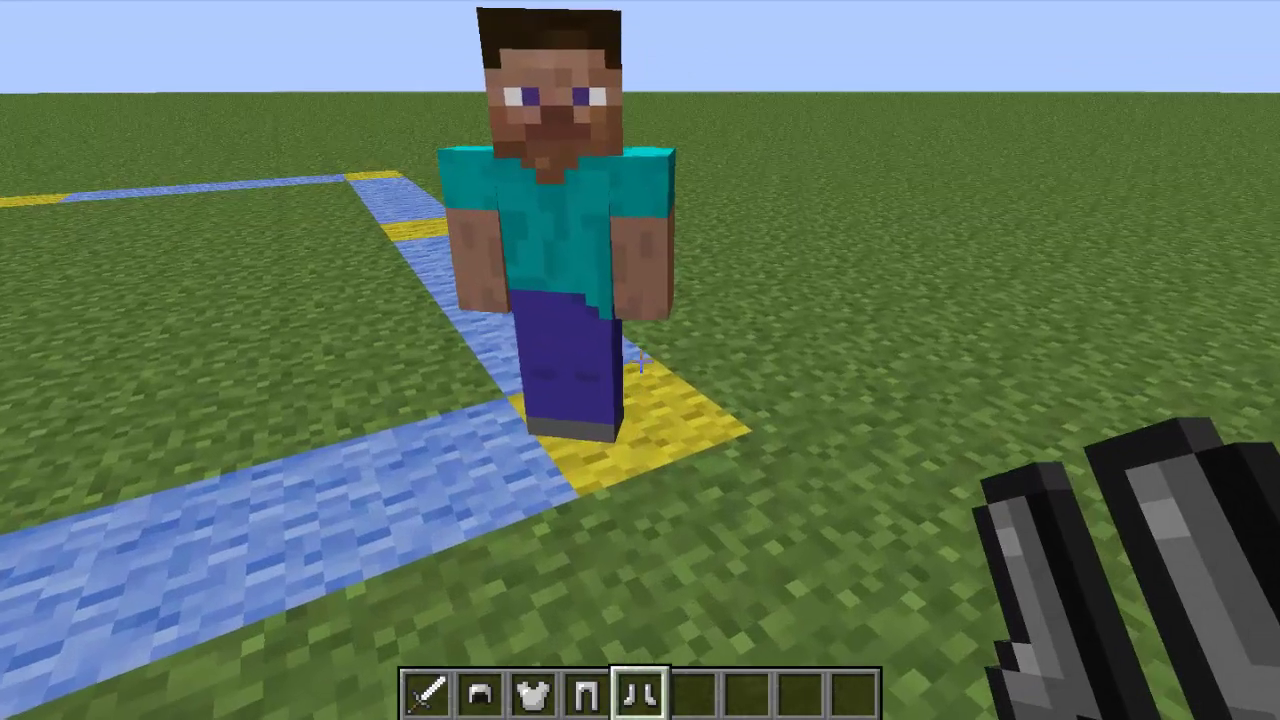
{"action": "type", "text": "/"}
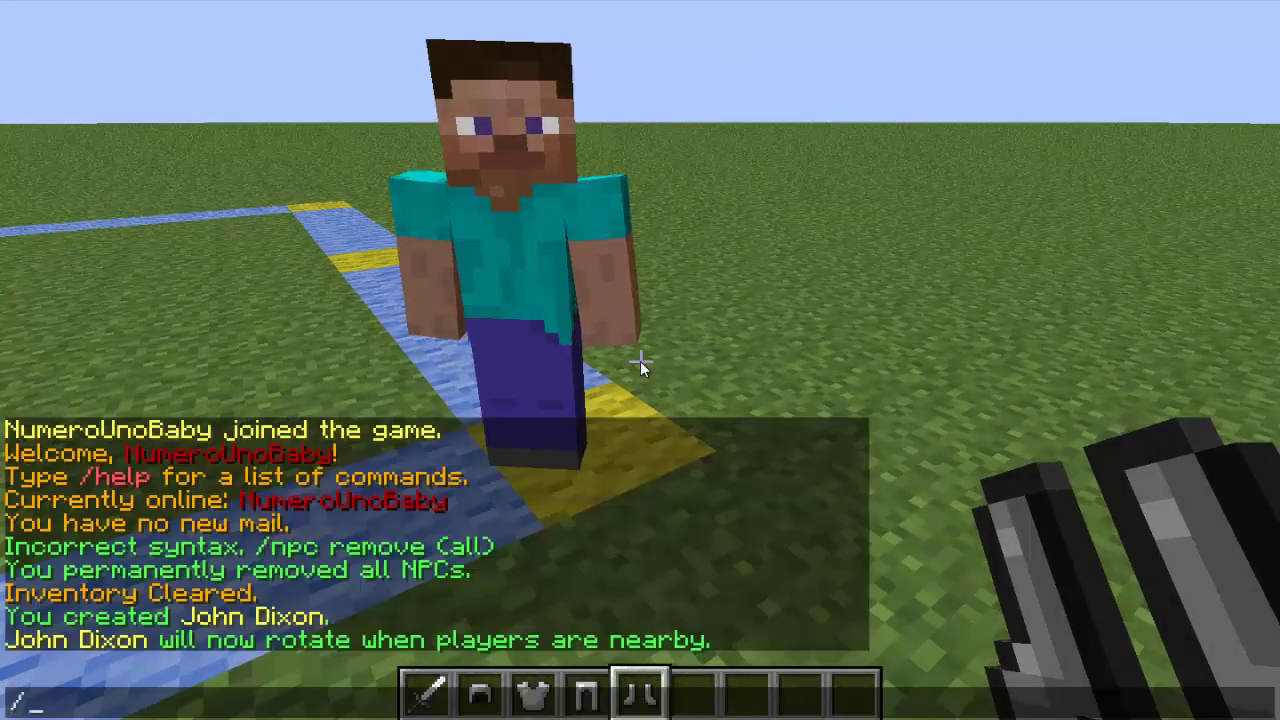
{"action": "type", "text": "npc equip"}
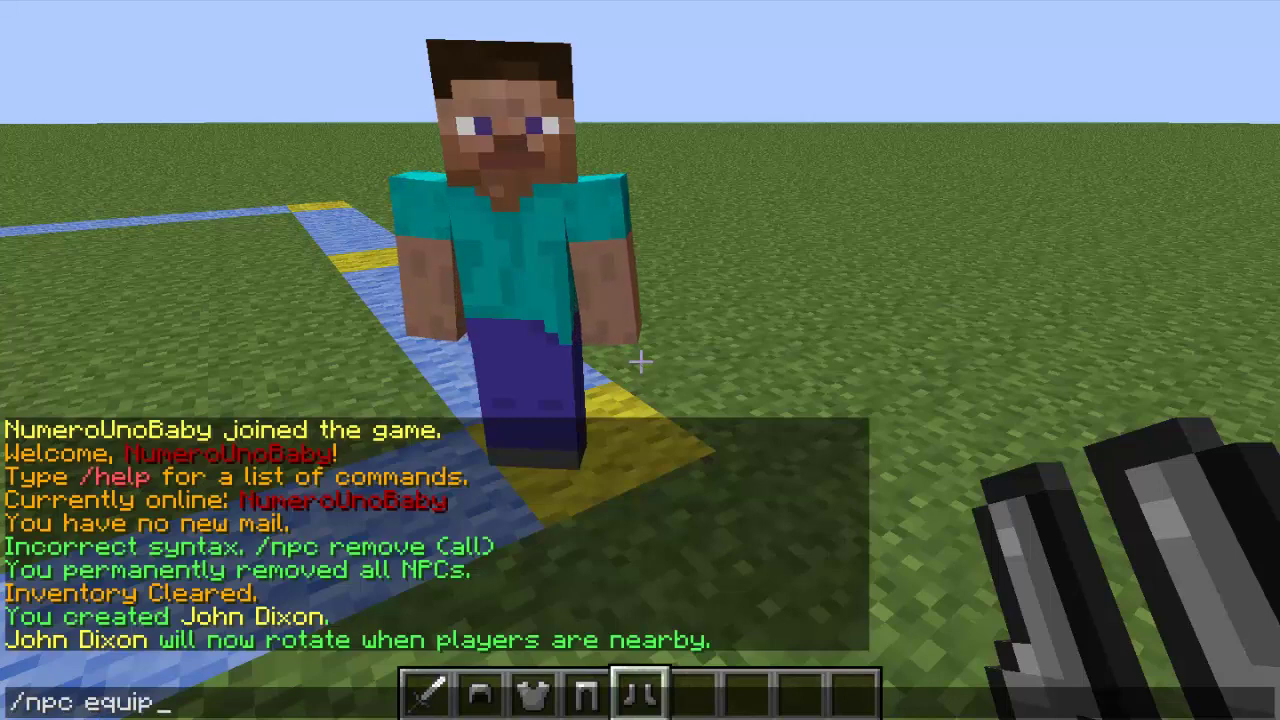
{"action": "key", "text": "Return"}
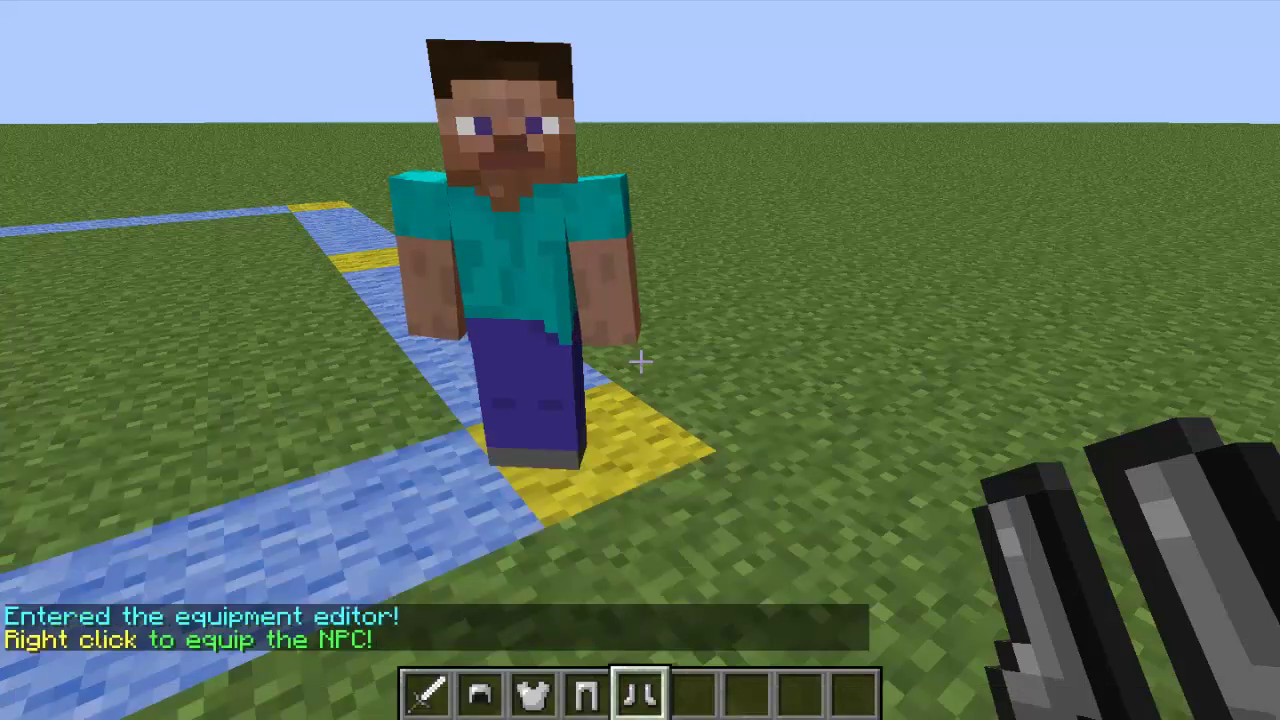
{"action": "key", "text": "w"}
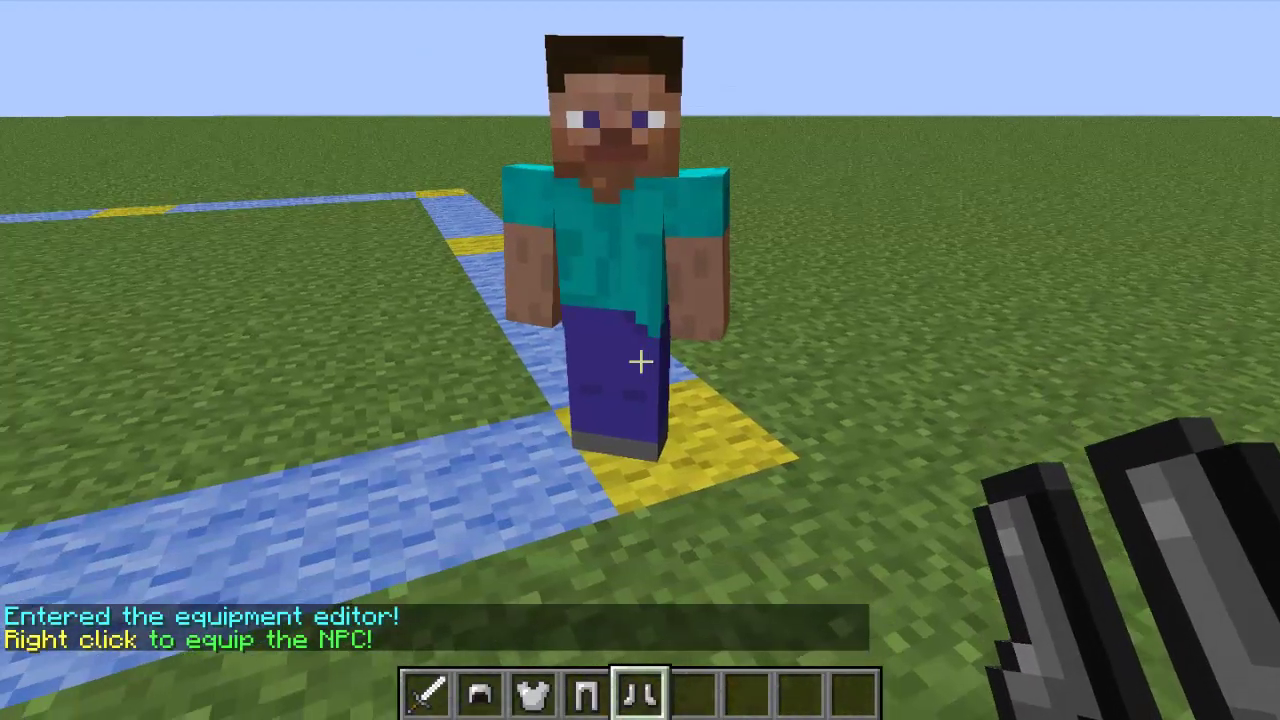
Step: Equip the NPC with the iron boots, leggings, chestplate, helmet and sword from the hotbar
{"action": "right_click", "coordinate": [640, 360]}
{"action": "scroll", "coordinate": [640, 360], "scroll_direction": "up", "scroll_amount": 1}
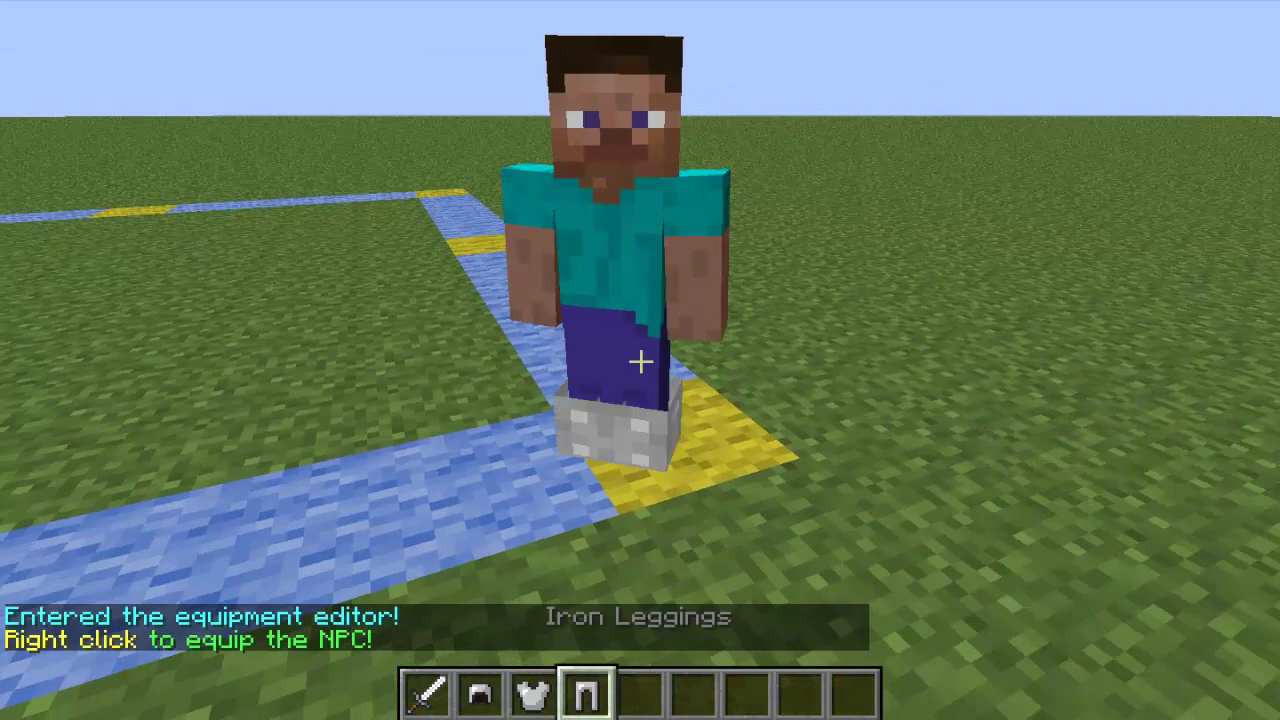
{"action": "scroll", "coordinate": [640, 360], "scroll_direction": "up", "scroll_amount": 1}
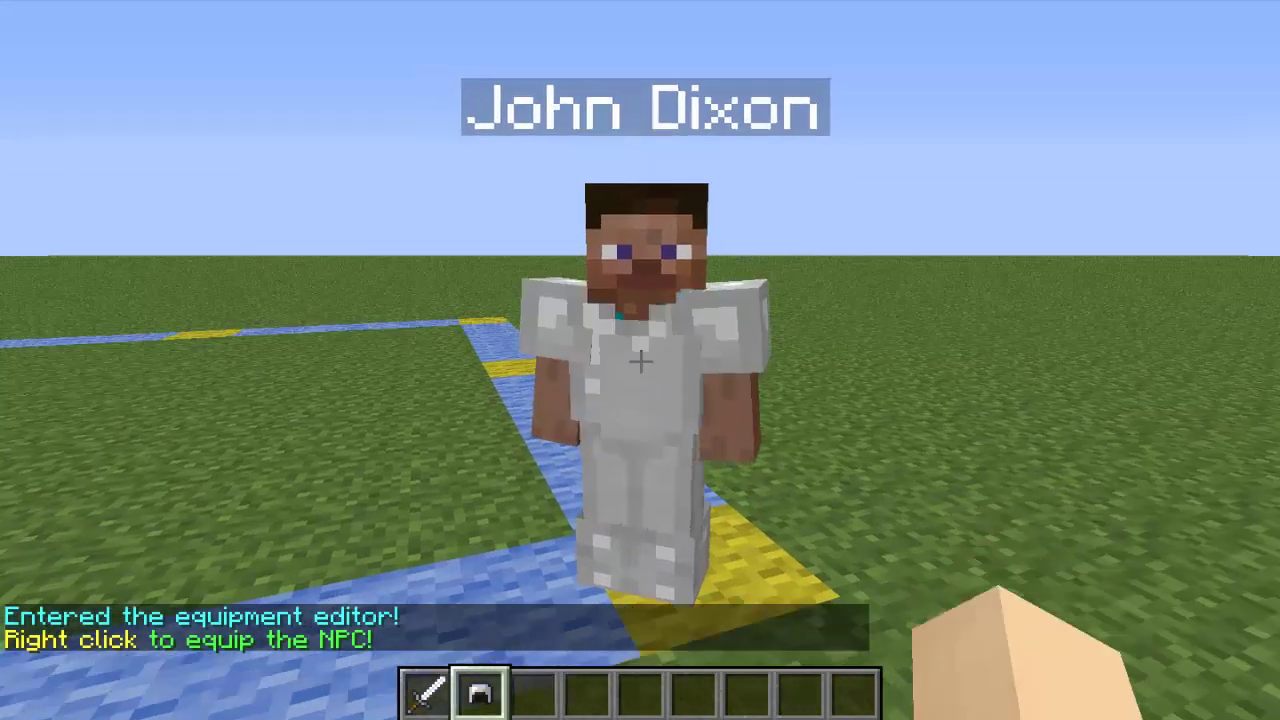
{"action": "scroll", "coordinate": [640, 360], "scroll_direction": "up", "scroll_amount": 1}
{"action": "right_click", "coordinate": [640, 360]}
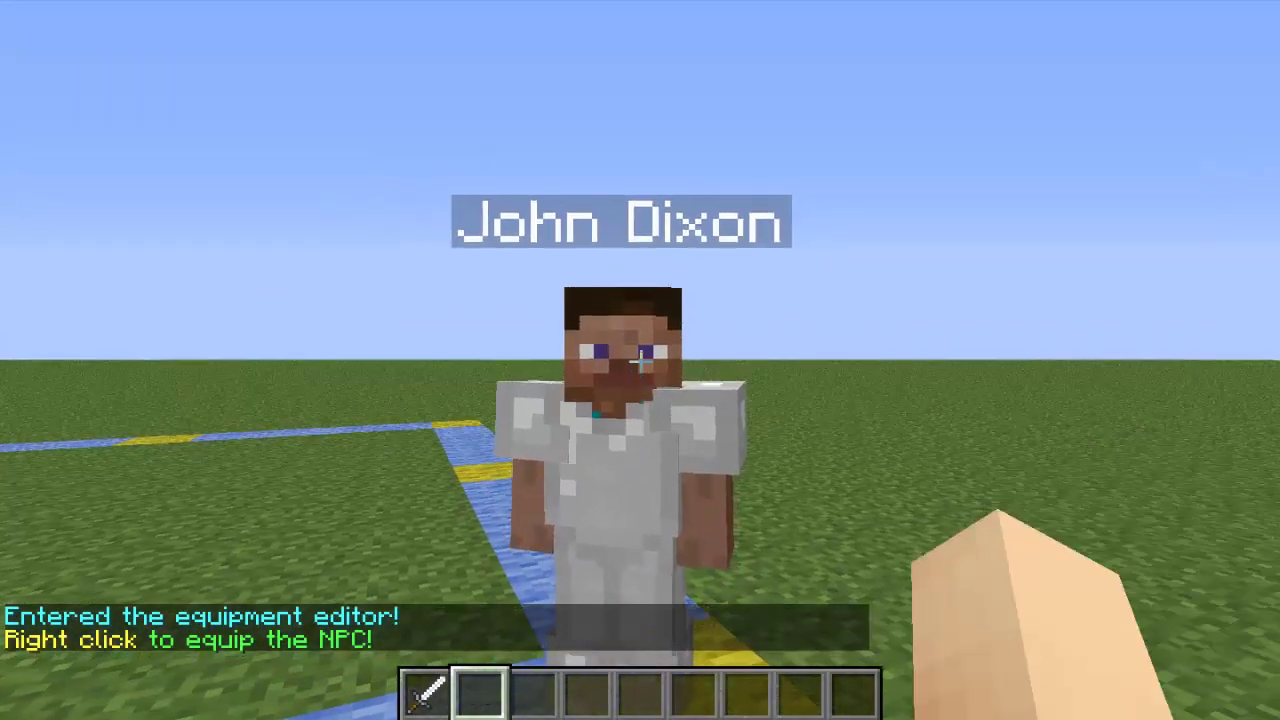
{"action": "scroll", "coordinate": [640, 360], "scroll_direction": "up", "scroll_amount": 1}
{"action": "right_click", "coordinate": [640, 360]}
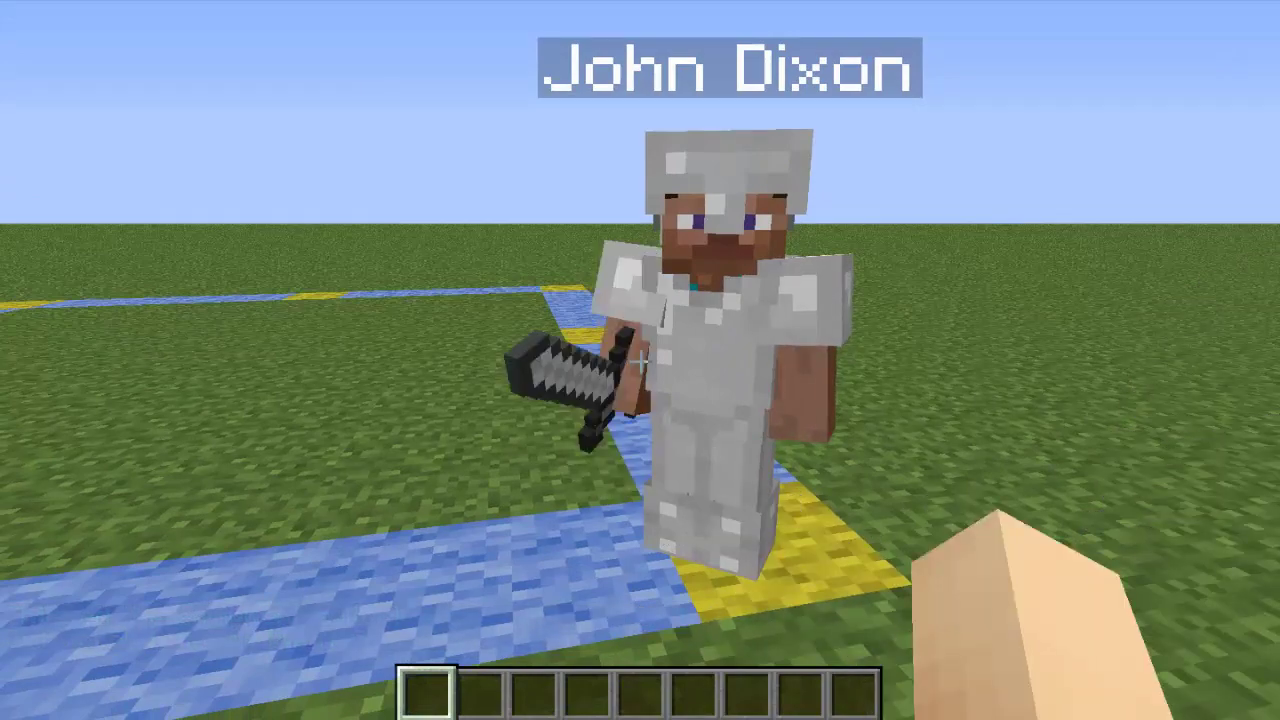
Step: Move away from and back toward the NPC to inspect its armour and sword from different distances
{"action": "key", "text": "s"}
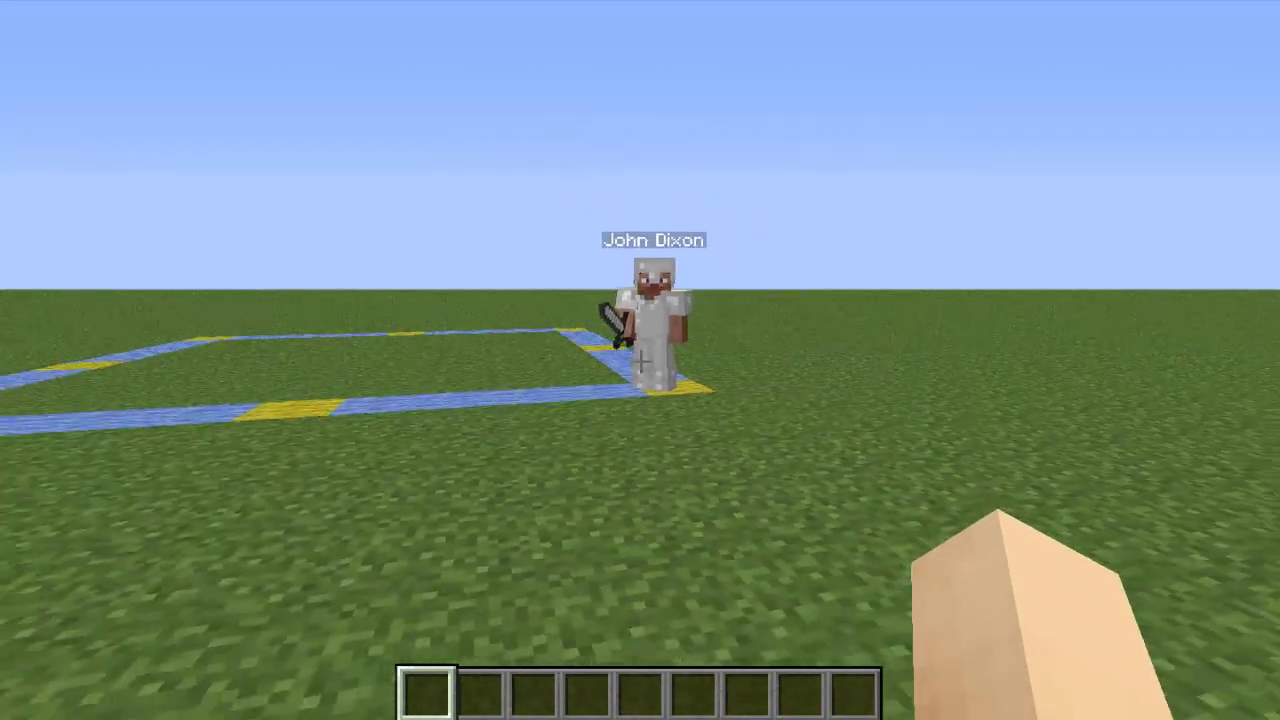
{"action": "key", "text": "w"}
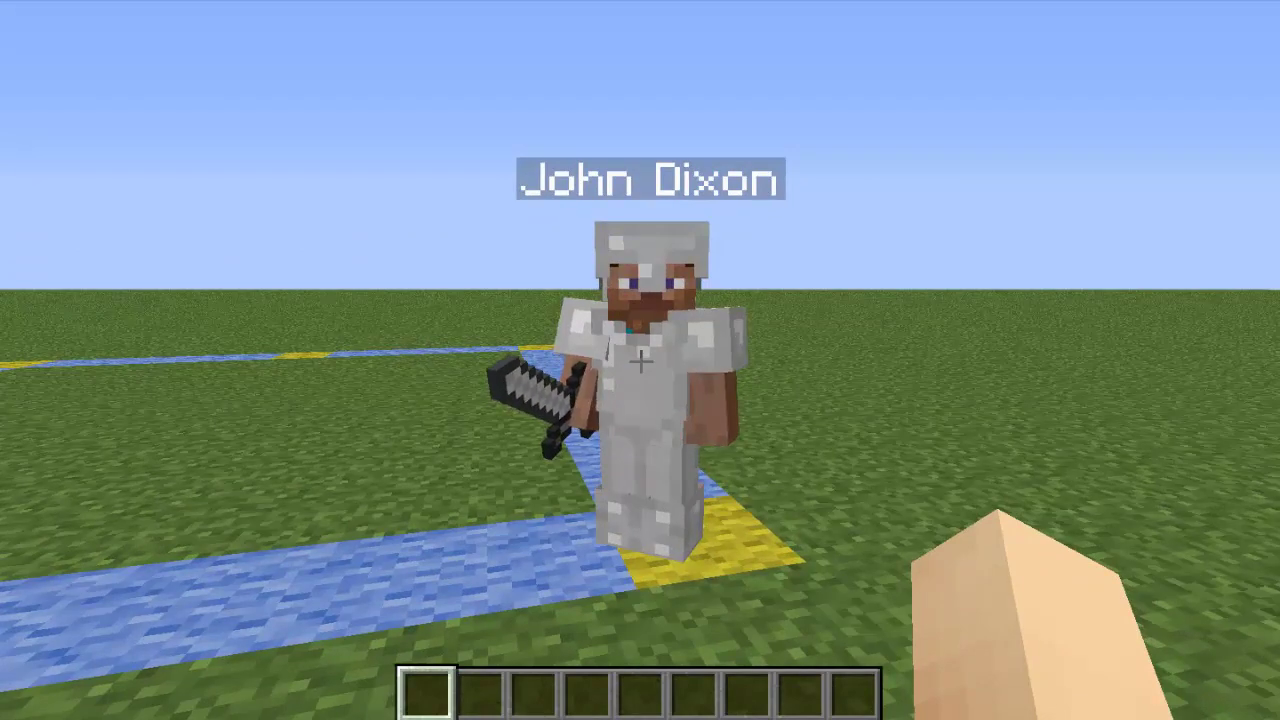
{"action": "key", "text": "s"}
{"action": "key", "text": "w"}
{"action": "type", "text": "s"}
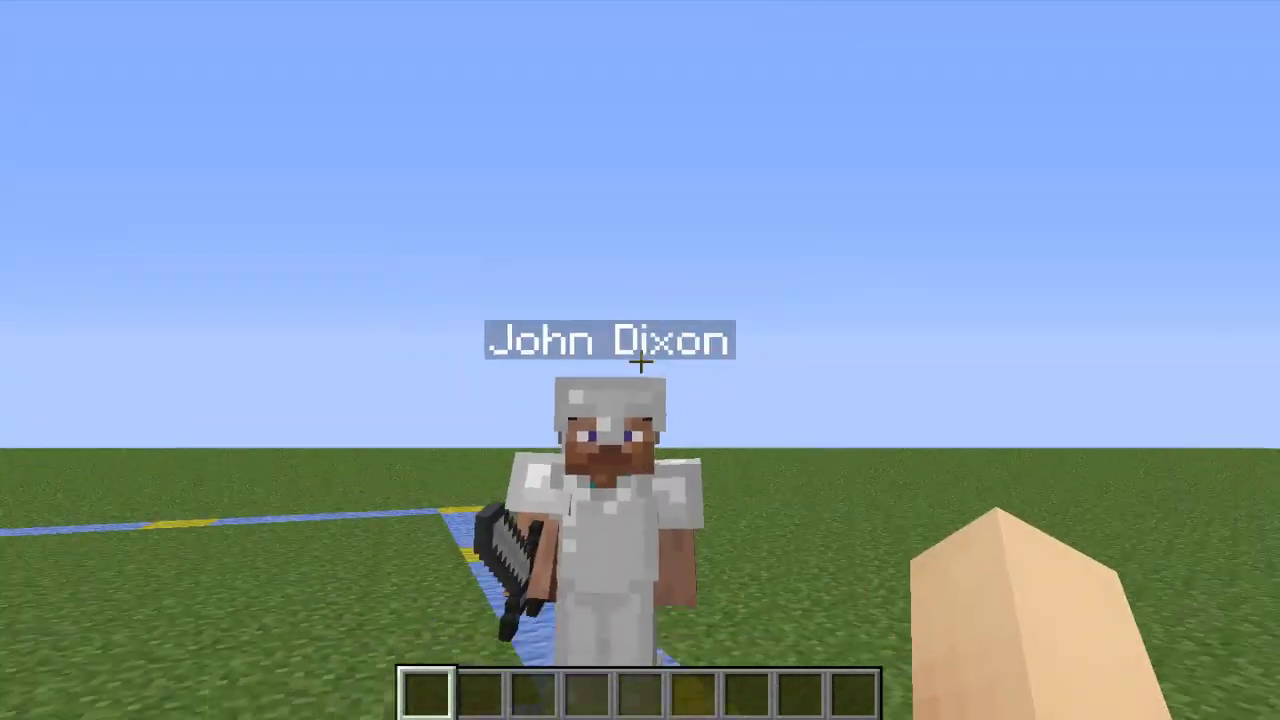
Step: Run /npc equip again to exit the equipment editor, and move around the NPC to face it
{"action": "type", "text": "t/npc e"}
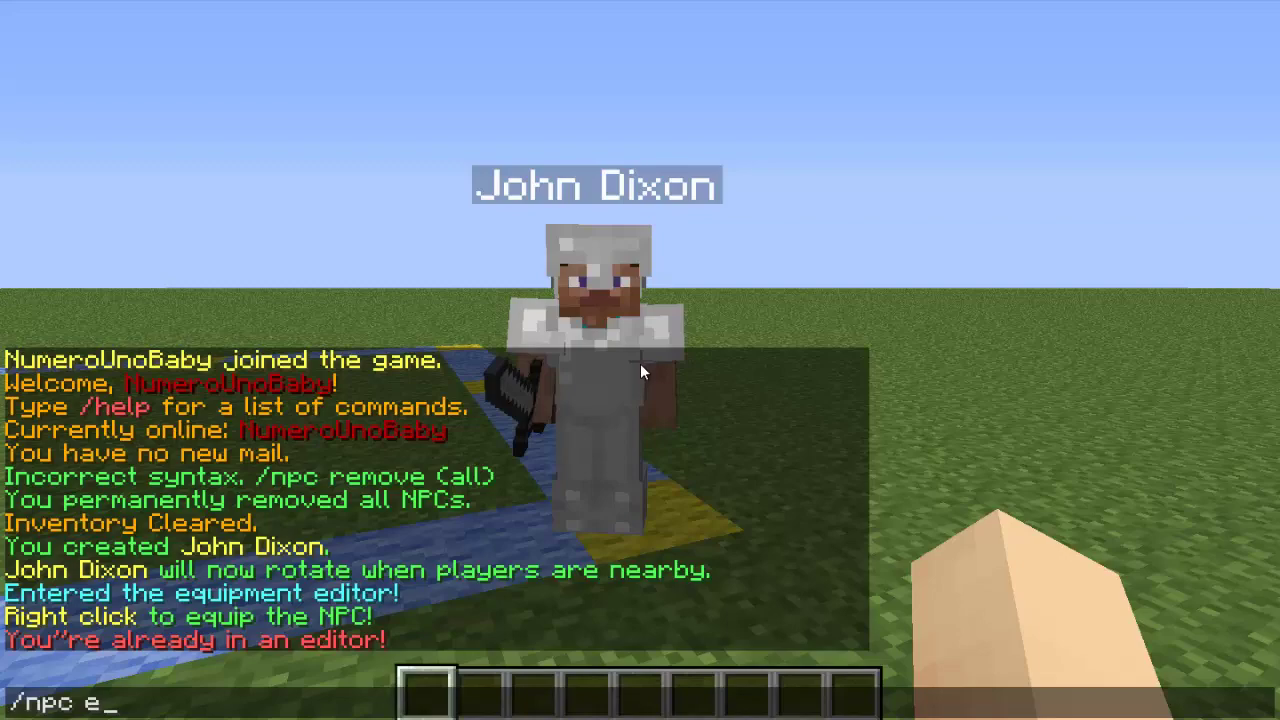
{"action": "type", "text": "quip"}
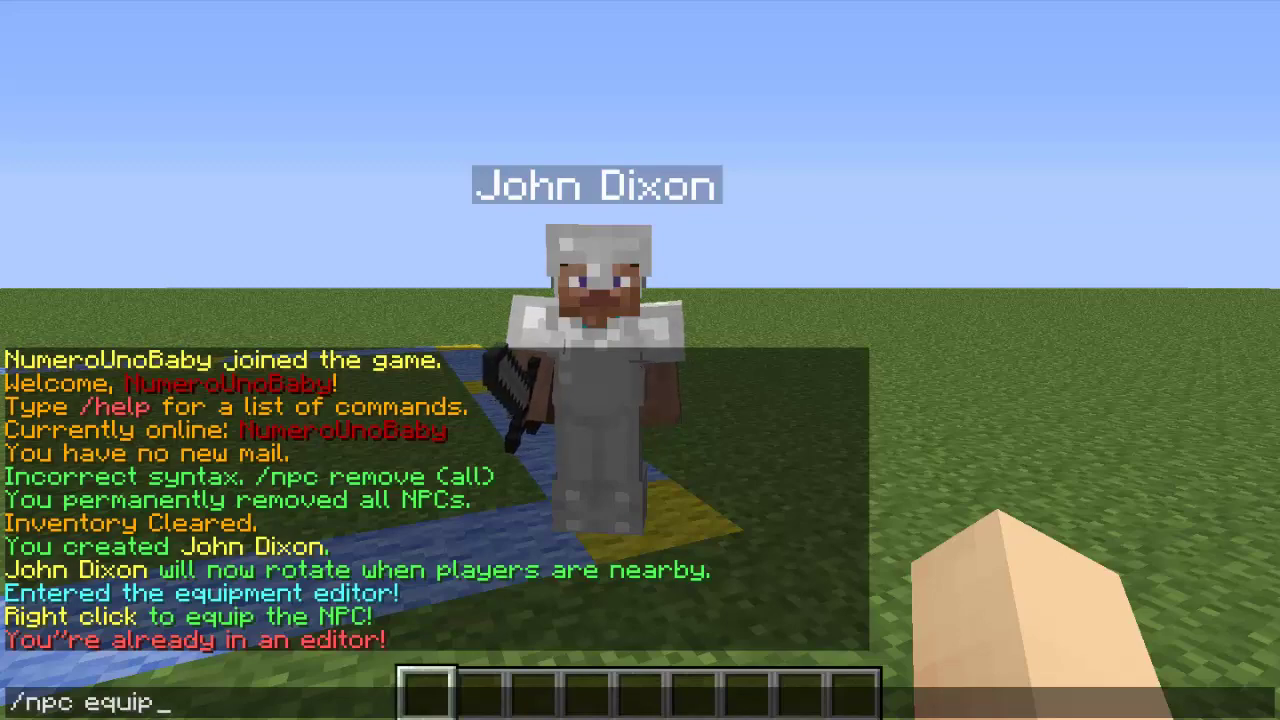
{"action": "key", "text": "Return"}
{"action": "key", "text": "w"}
{"action": "key", "text": "d"}
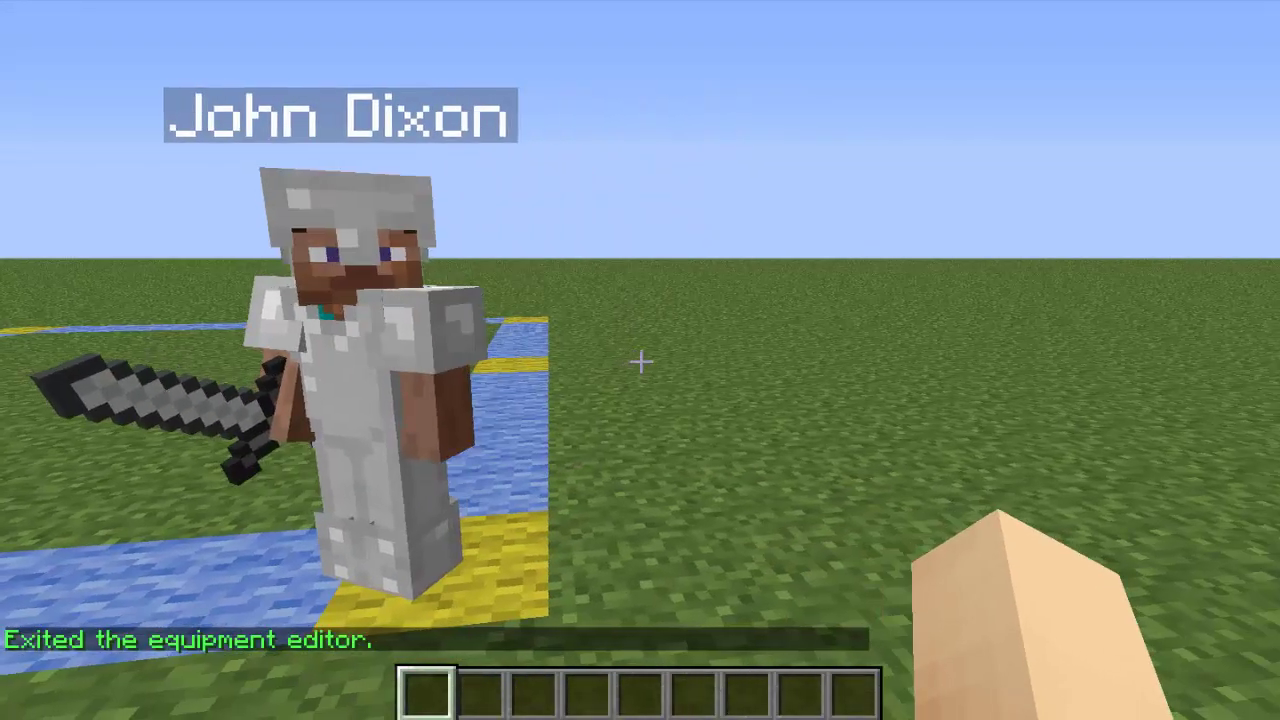
{"action": "key", "text": "a"}
{"action": "key", "text": "s"}
{"action": "key", "text": "w"}
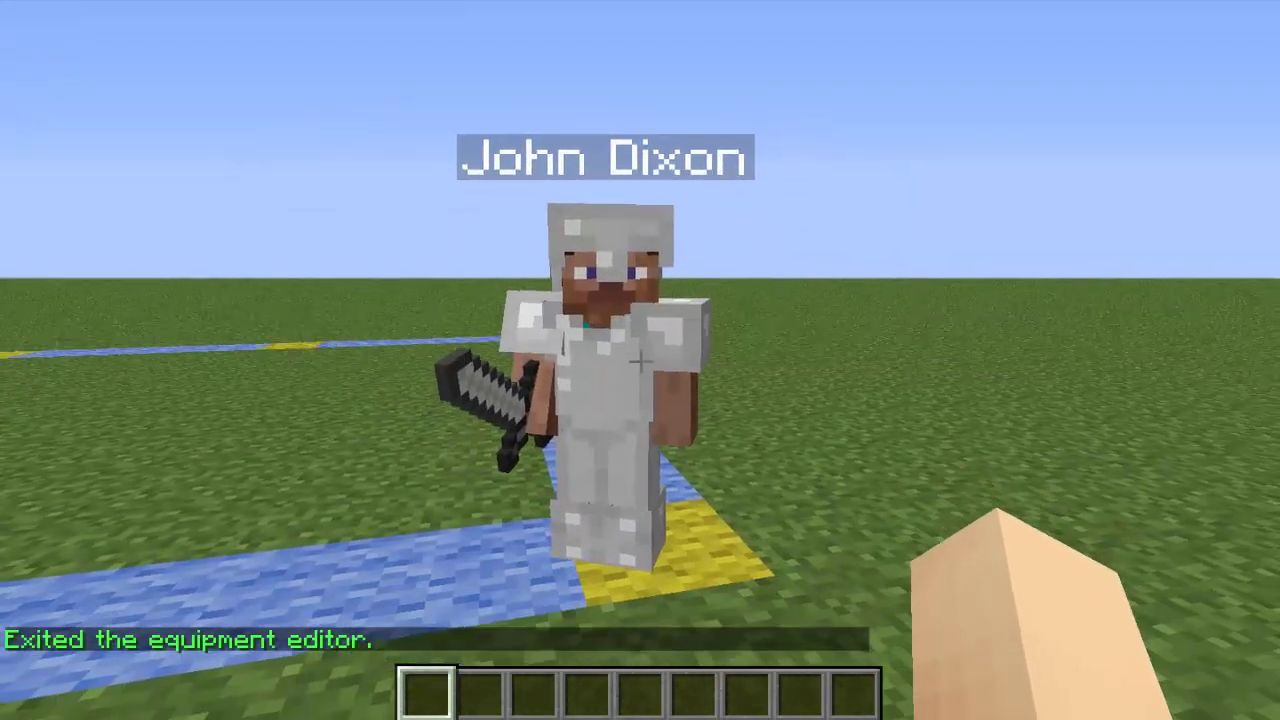
Step: Open the NPC's text editor with the /npc text command
{"action": "type", "text": "t/npc t"}
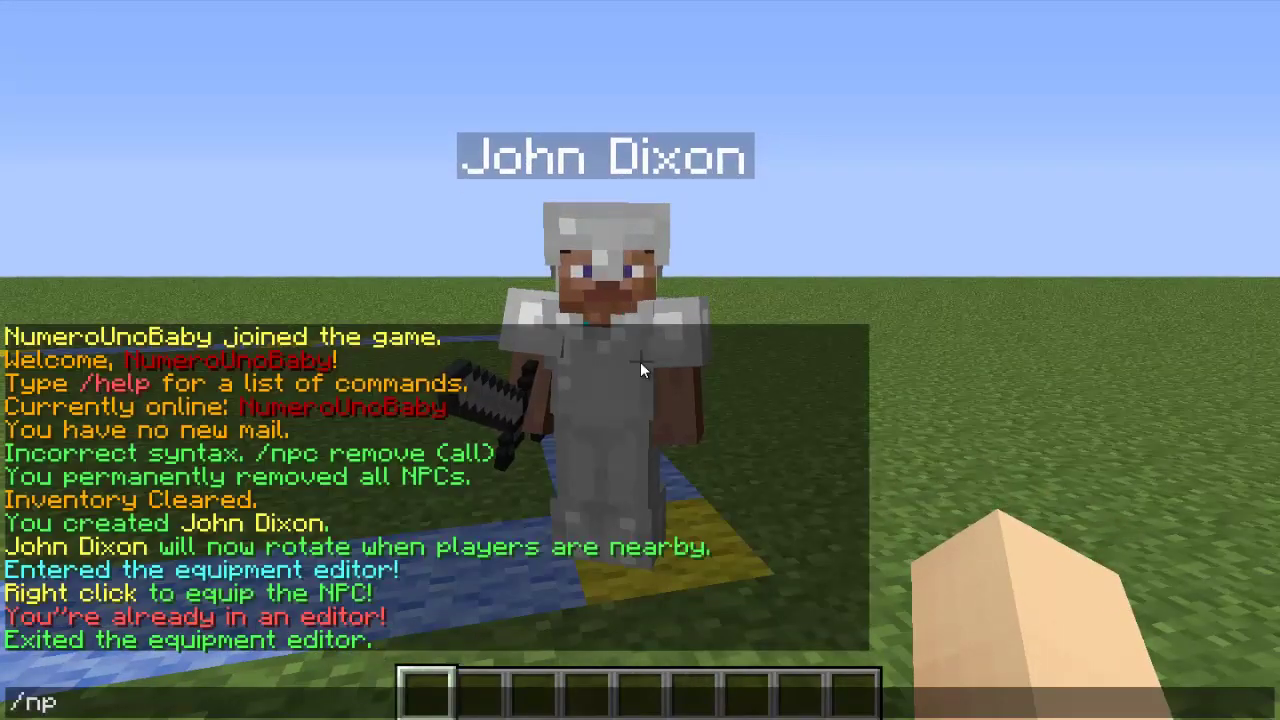
{"action": "type", "text": "ext"}
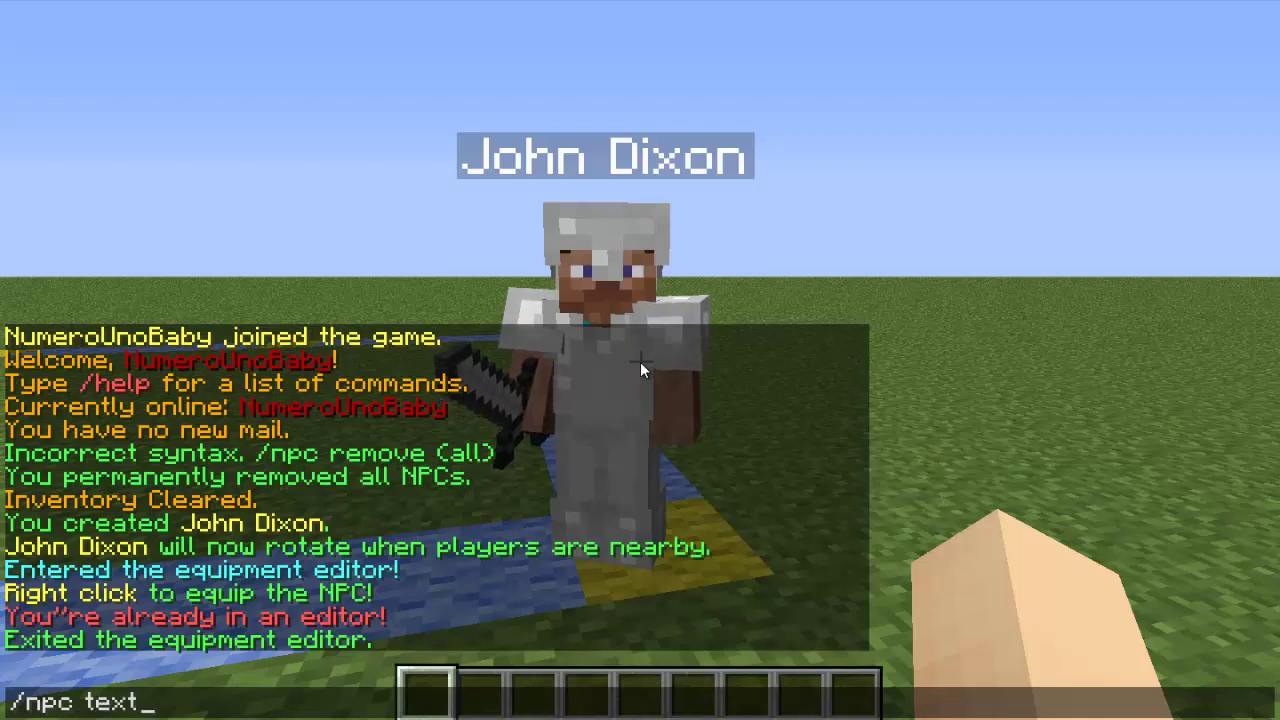
{"action": "key", "text": "Return"}
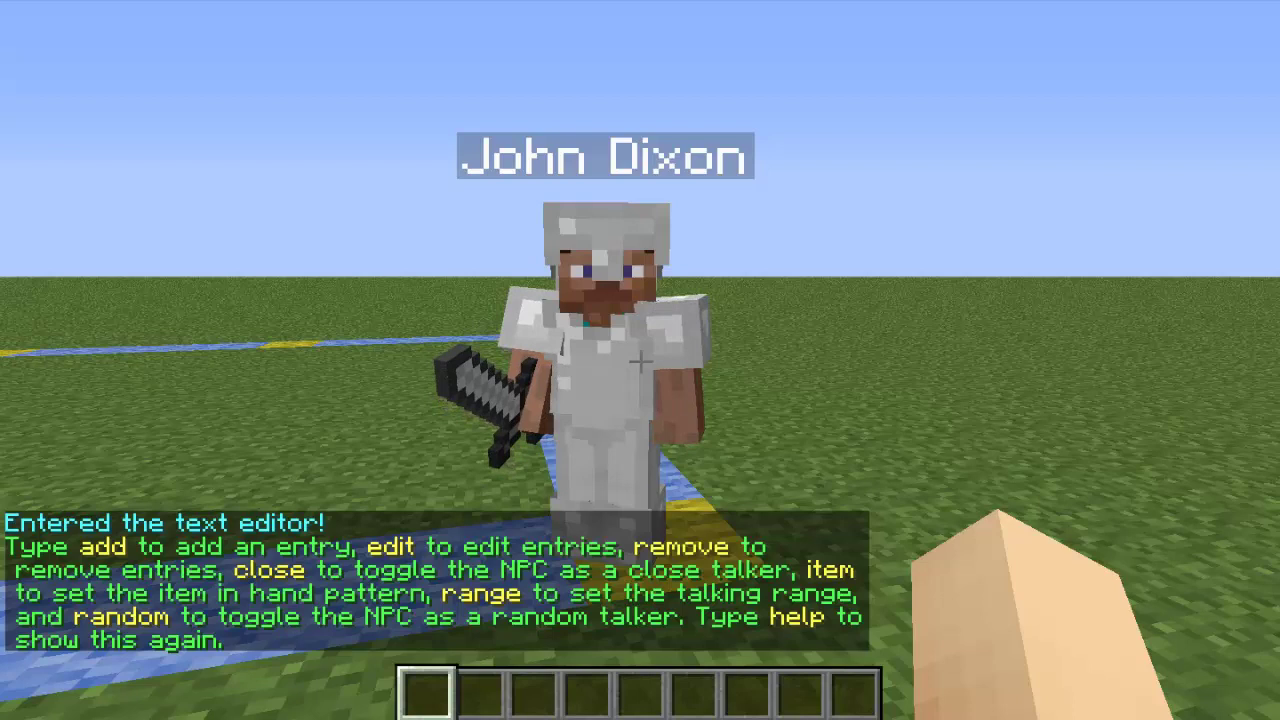
Step: Use the text editor's add command to give the NPC the entry "Hi, how are you?"
{"action": "type", "text": "tadd"}
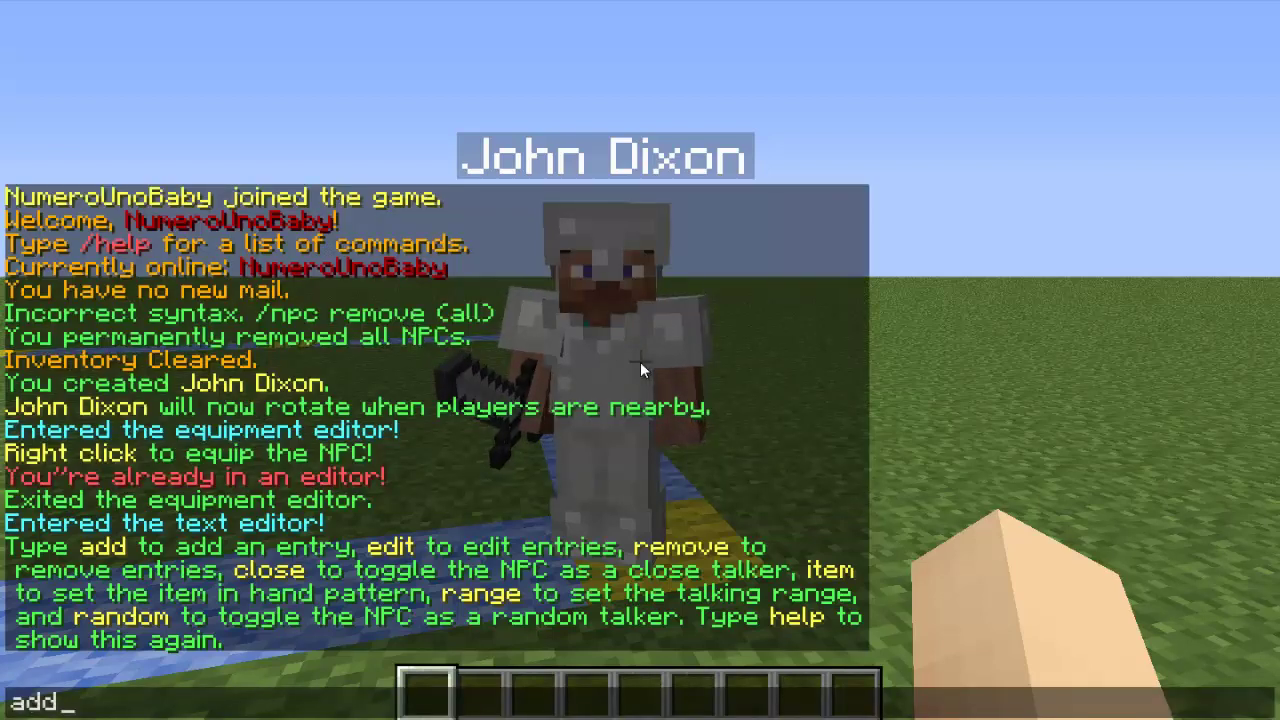
{"action": "key", "text": "Return"}
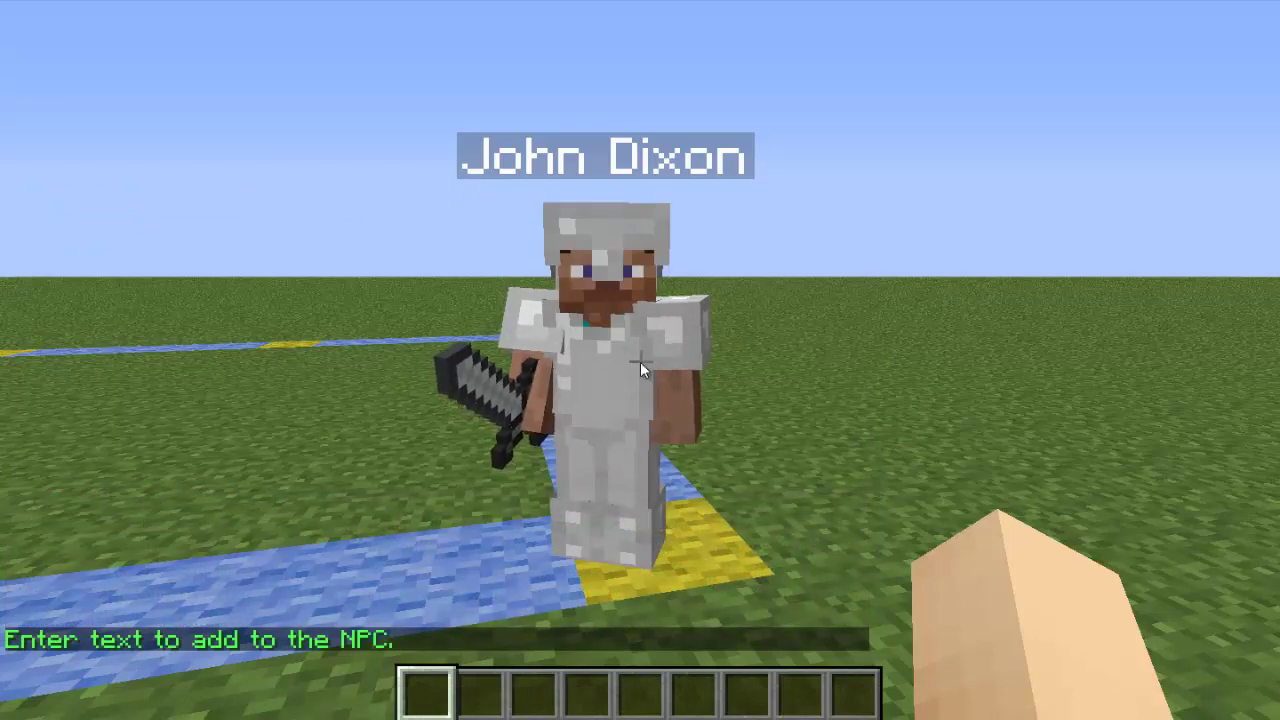
{"action": "type", "text": "tHi,"}
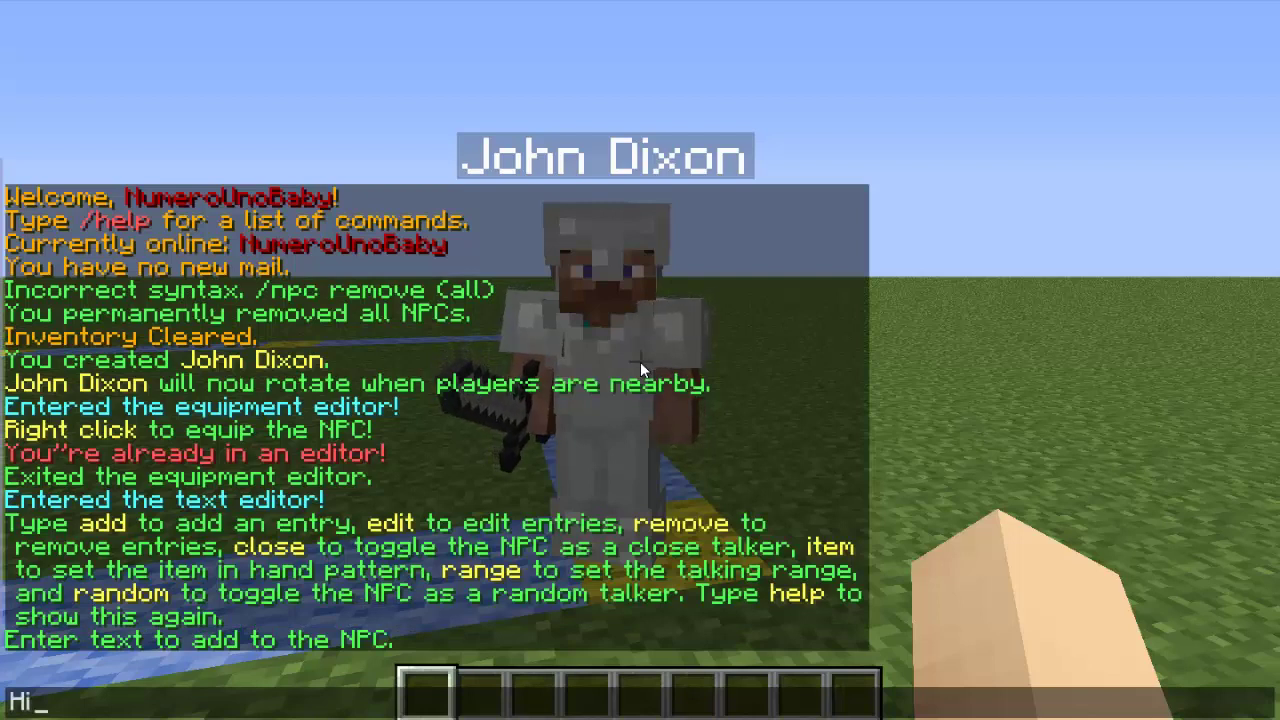
{"action": "type", "text": " how are you?"}
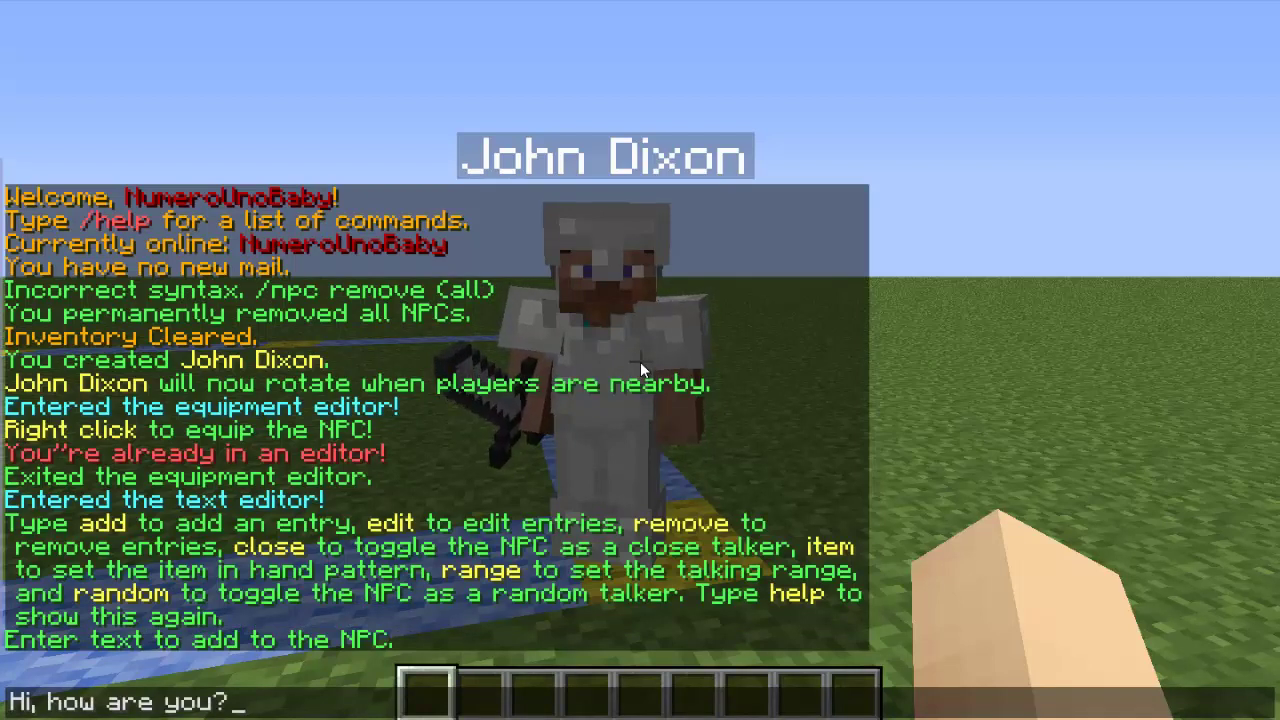
{"action": "key", "text": "Return"}
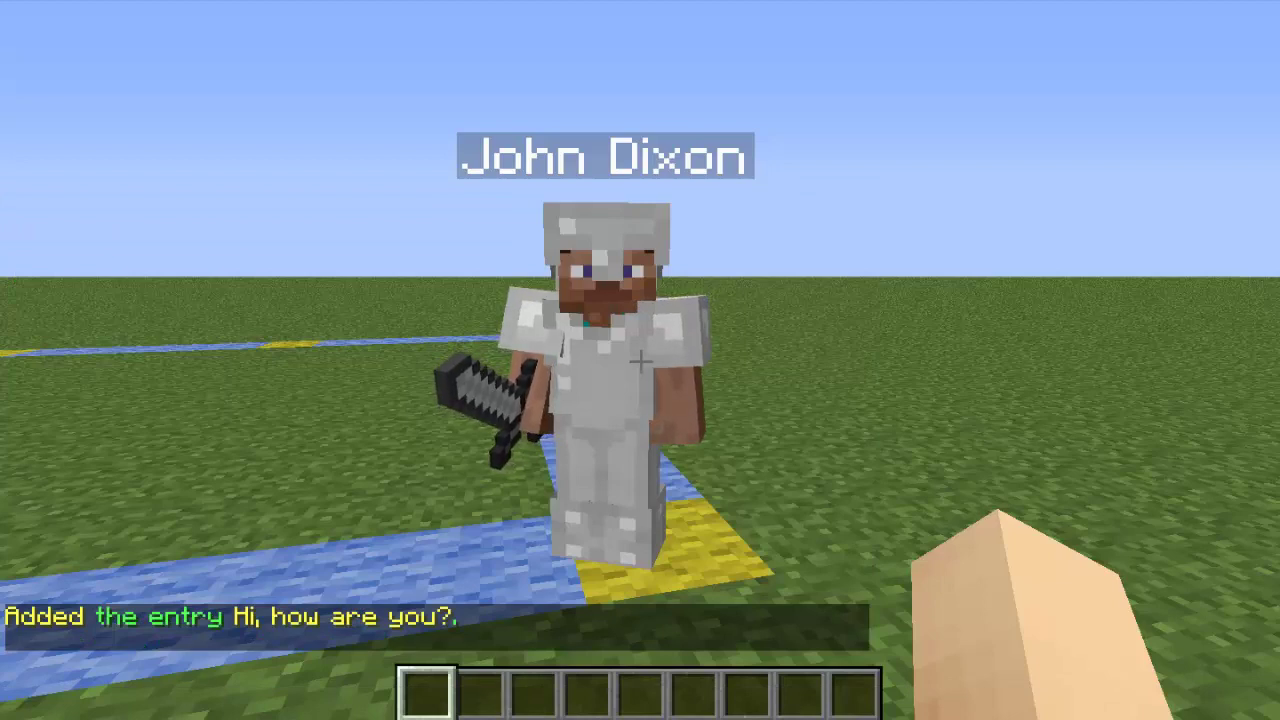
Step: Add a second text entry, "Liking the weather?", to the NPC
{"action": "type", "text": "t"}
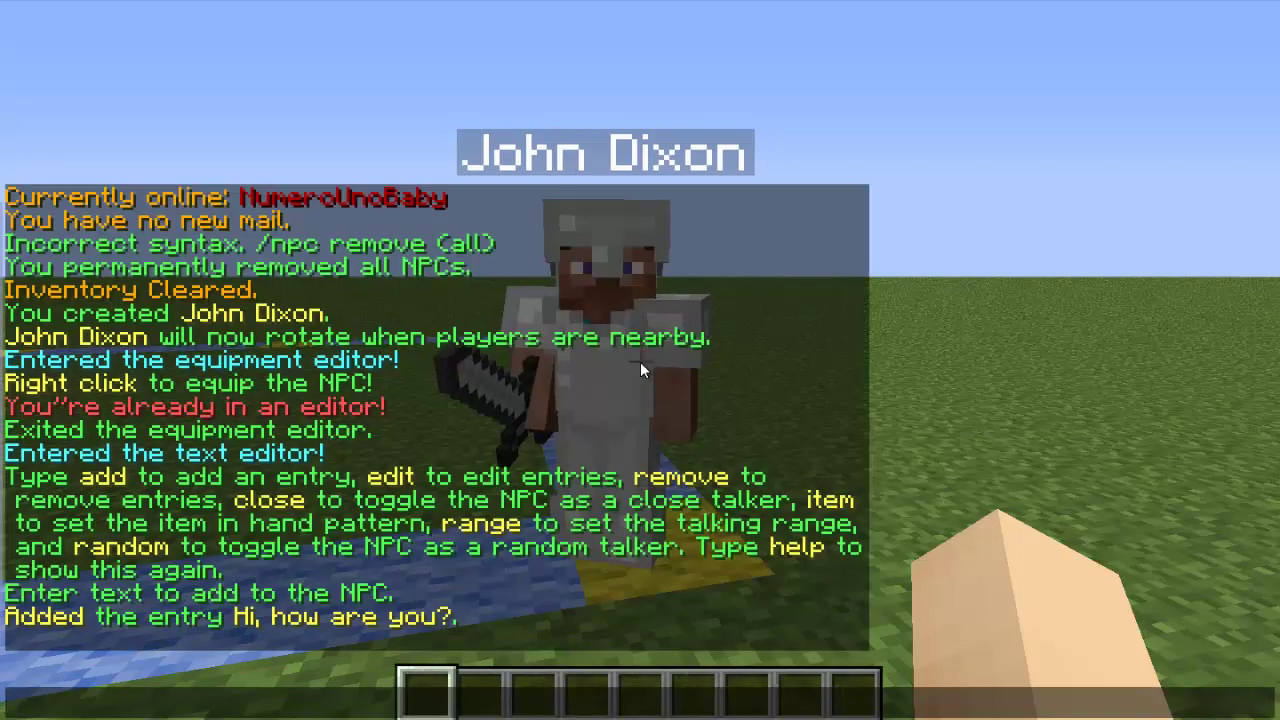
{"action": "type", "text": "add"}
{"action": "key", "text": "Return"}
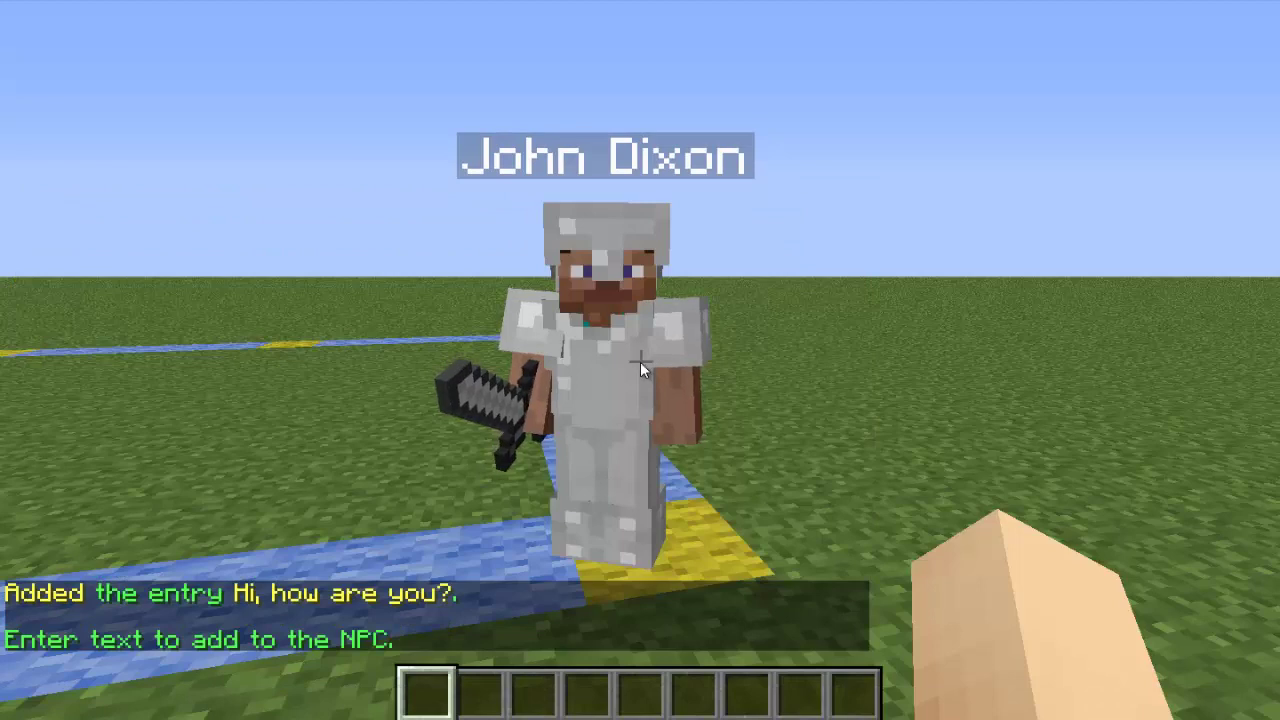
{"action": "key", "text": "t"}
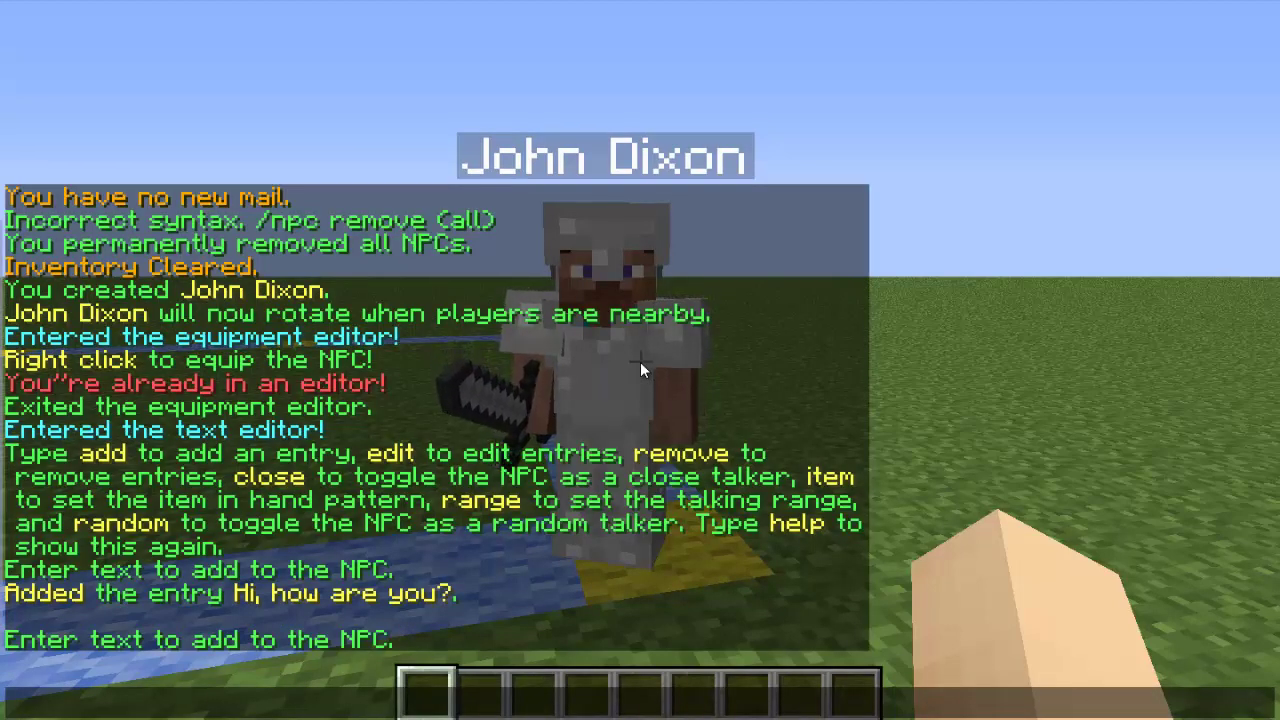
{"action": "type", "text": "Liking the"}
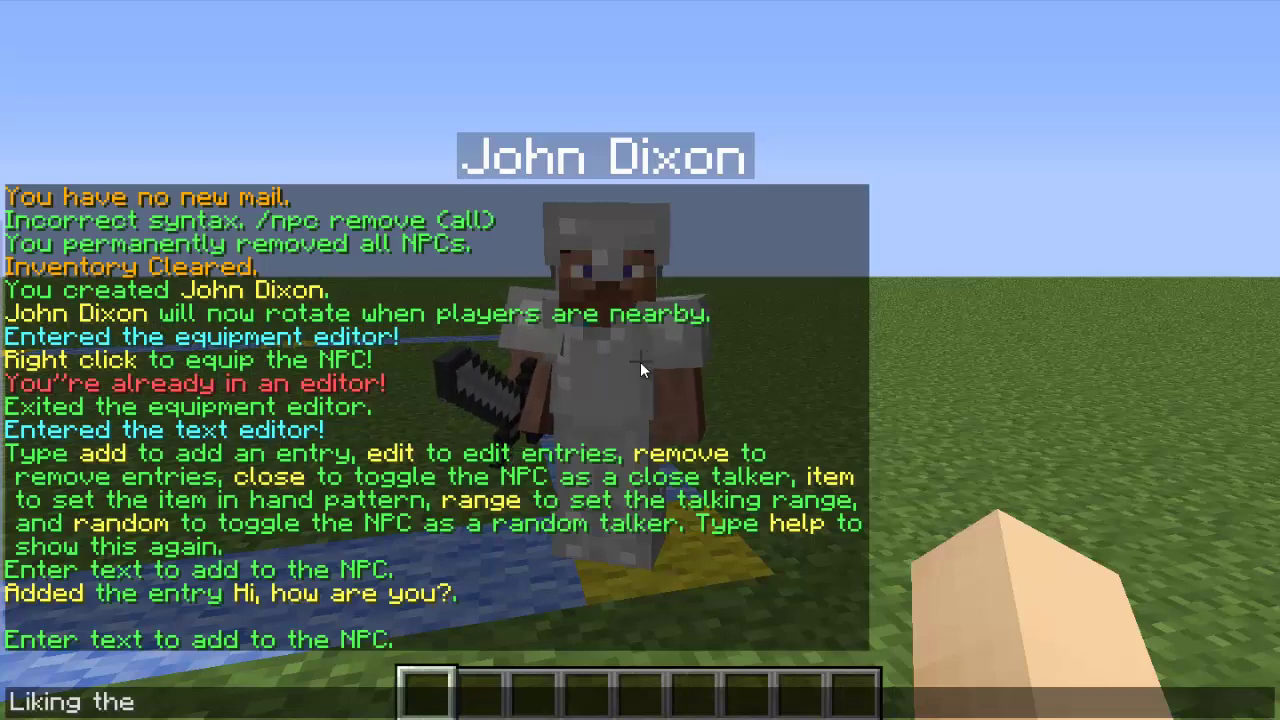
{"action": "type", "text": " weather?"}
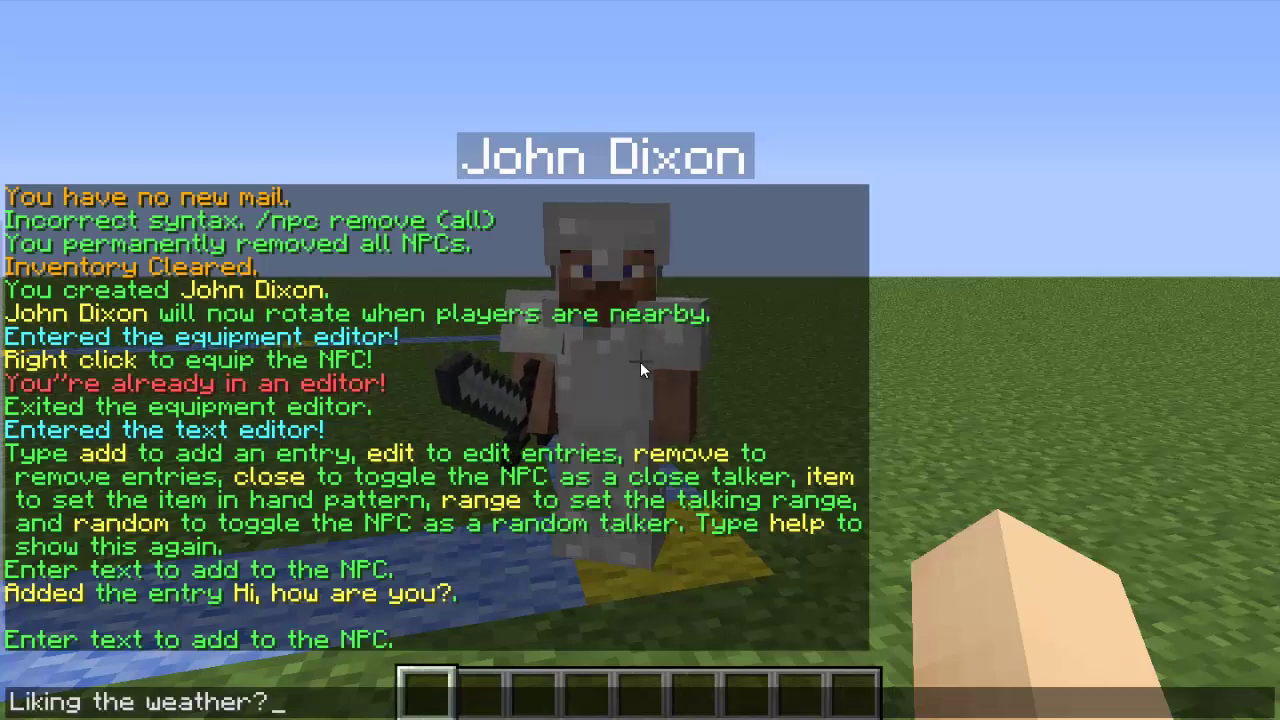
{"action": "key", "text": "Return"}
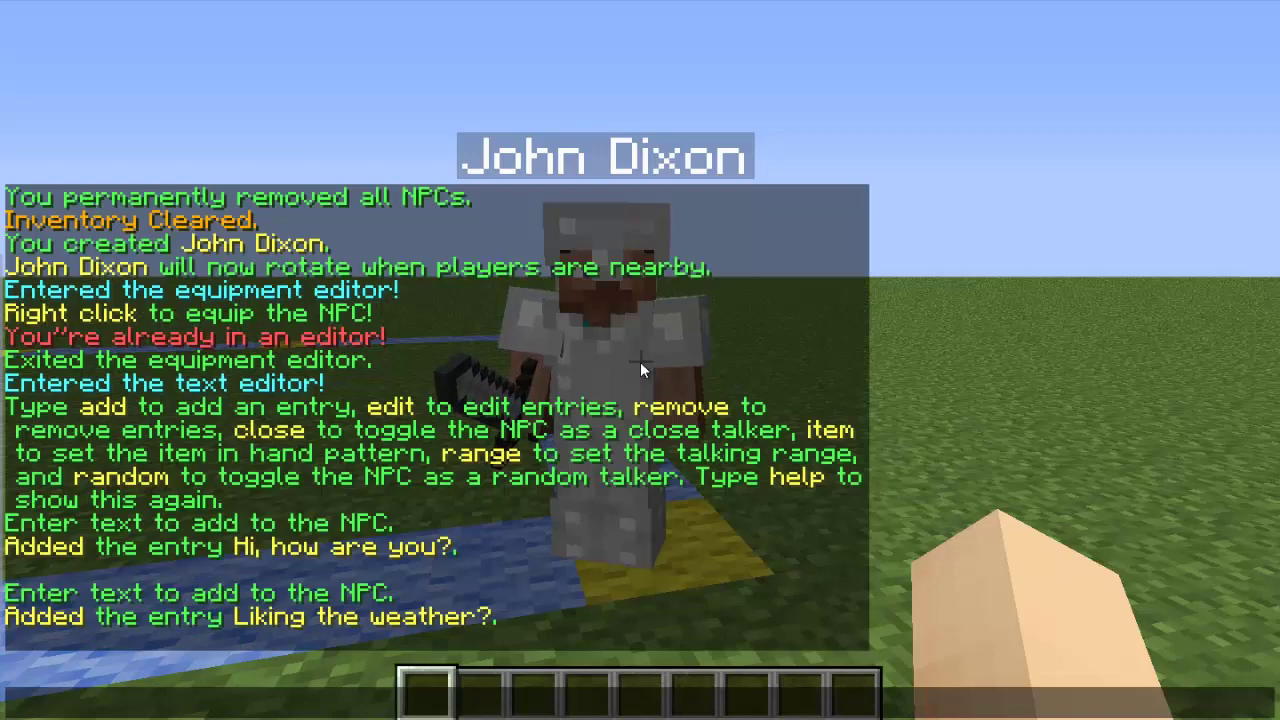
Step: Add a third text entry reading "Delete me" to the NPC
{"action": "type", "text": "add"}
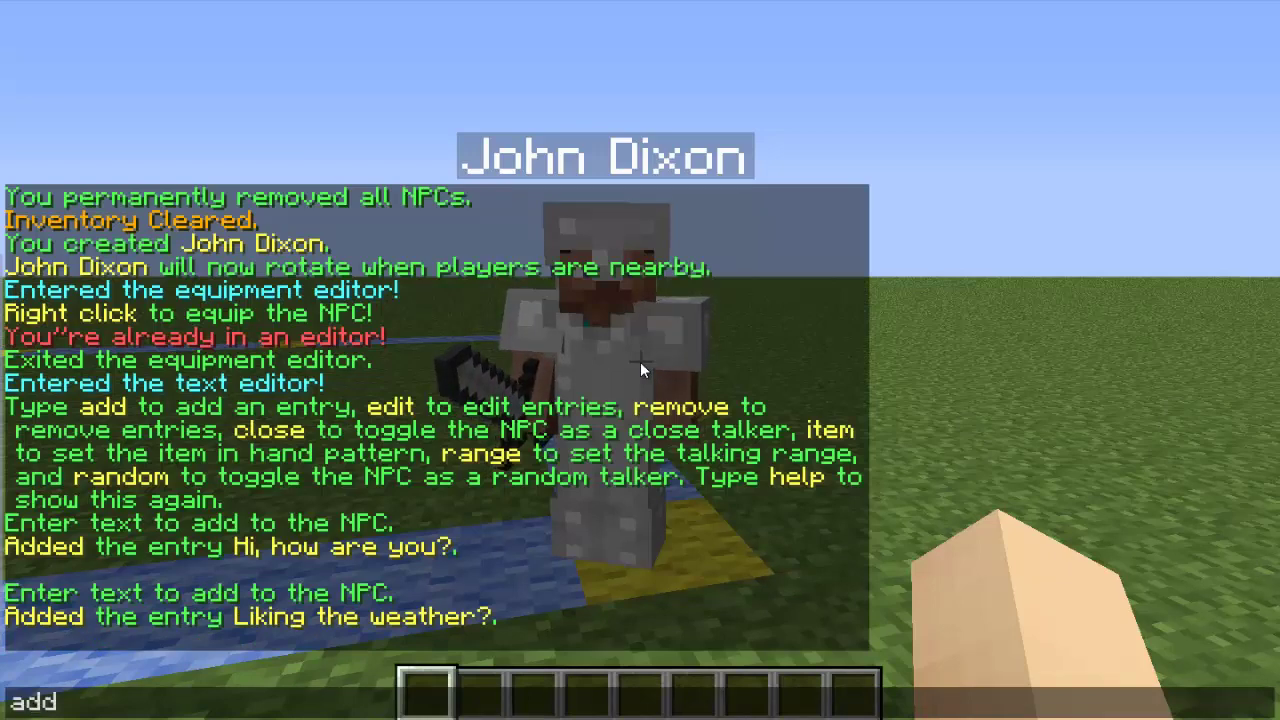
{"action": "key", "text": "Return"}
{"action": "key", "text": "t"}
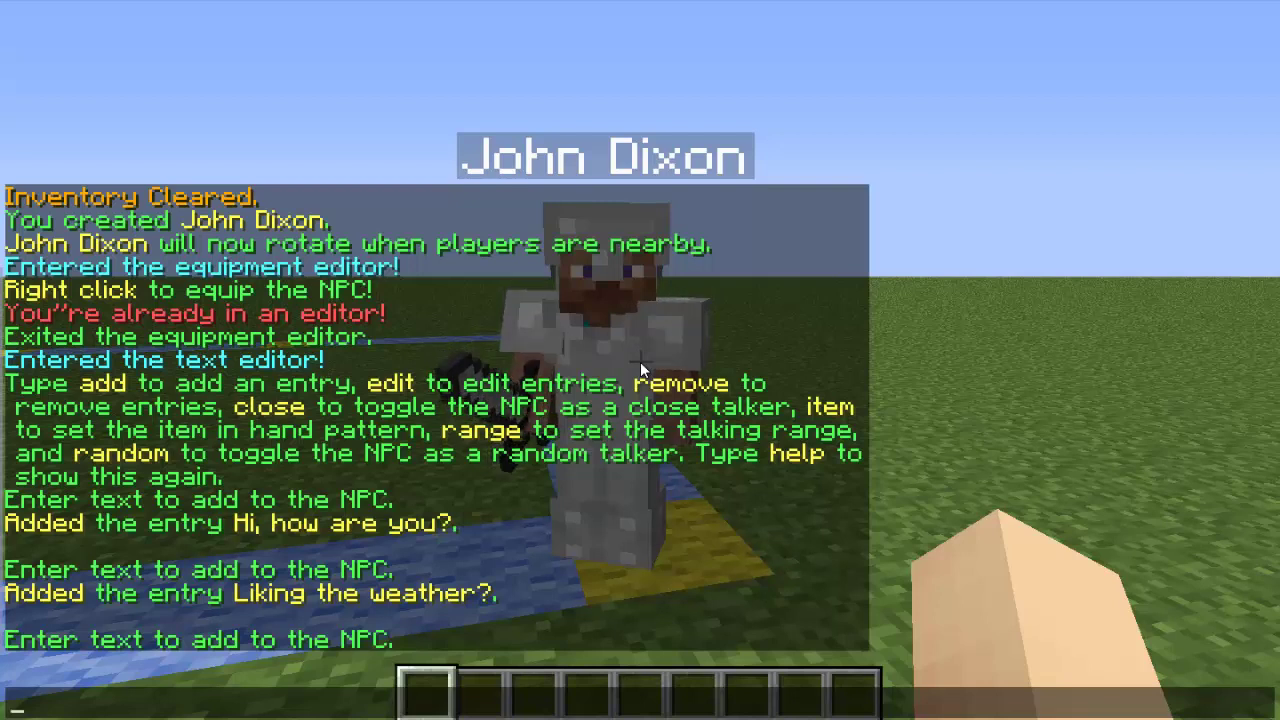
{"action": "type", "text": "Delte me"}
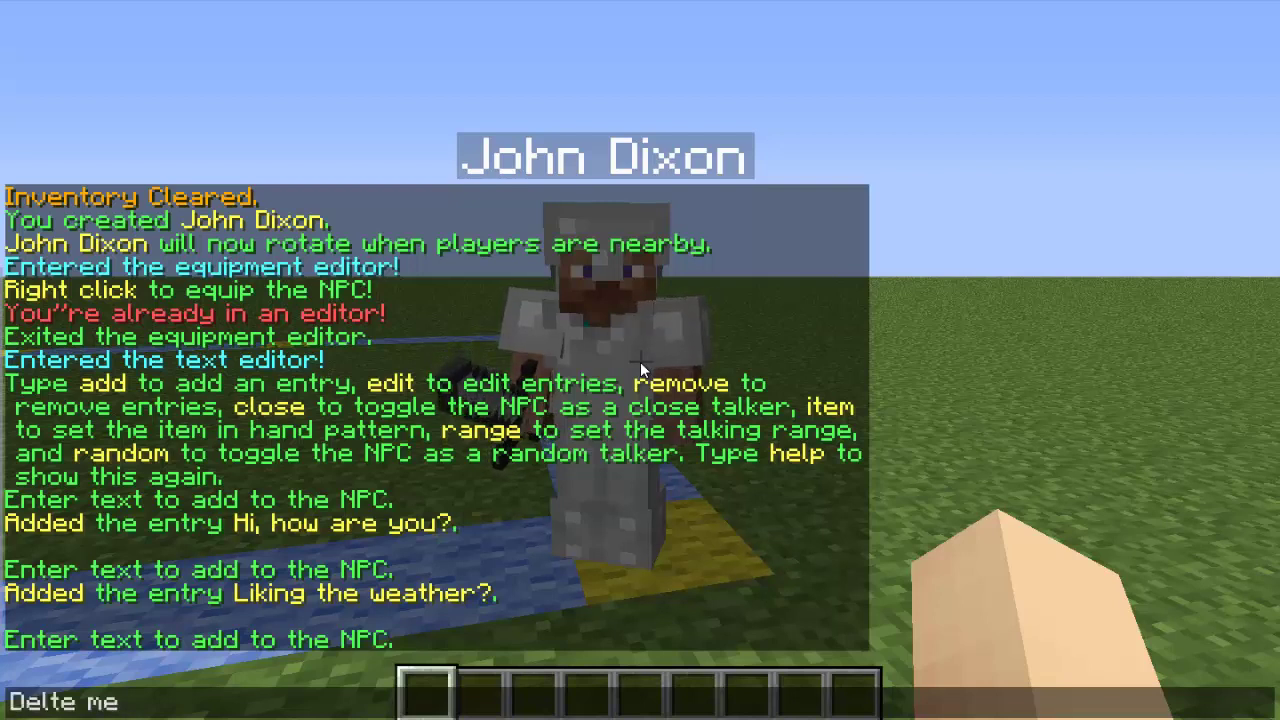
{"action": "key", "text": "BackSpace"}
{"action": "key", "text": "BackSpace"}
{"action": "key", "text": "BackSpace"}
{"action": "key", "text": "BackSpace"}
{"action": "key", "text": "BackSpace"}
{"action": "type", "text": "ete"}
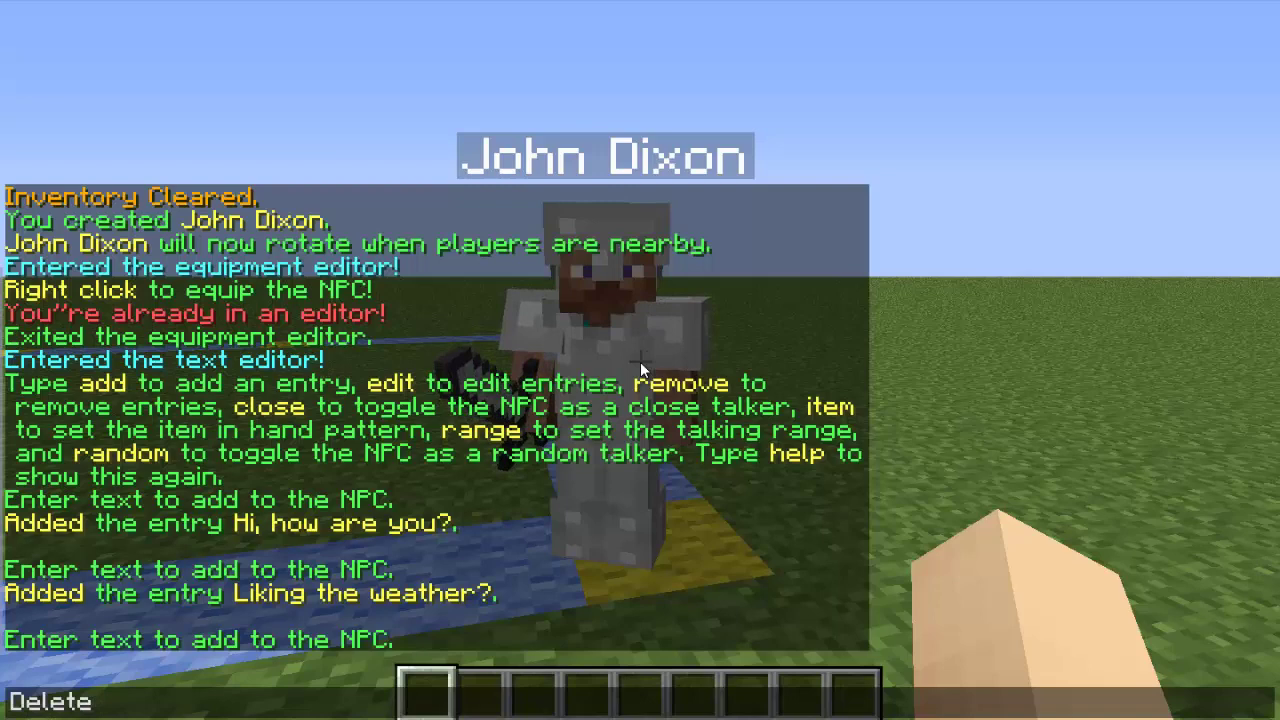
{"action": "type", "text": " me"}
{"action": "key", "text": "Return"}
Step: Use the text editor's remove command to delete the "Delete me" entry at index 2
{"action": "key", "text": "t"}
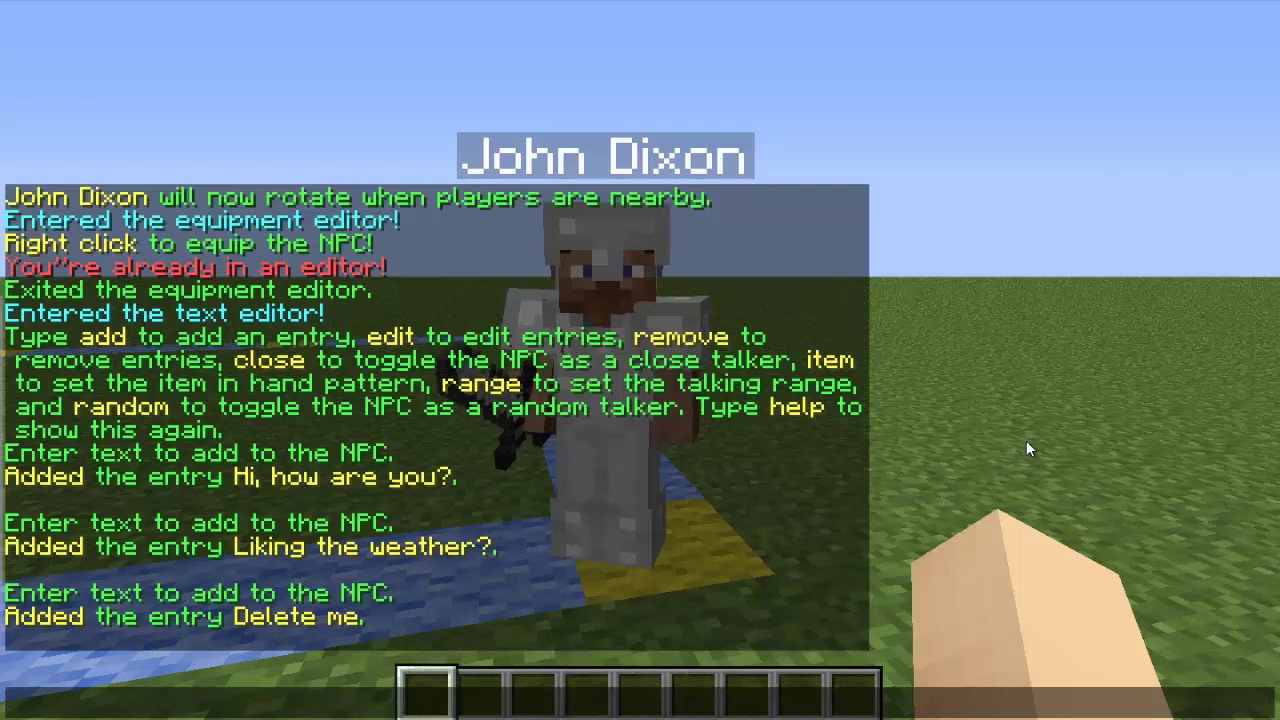
{"action": "type", "text": "remove"}
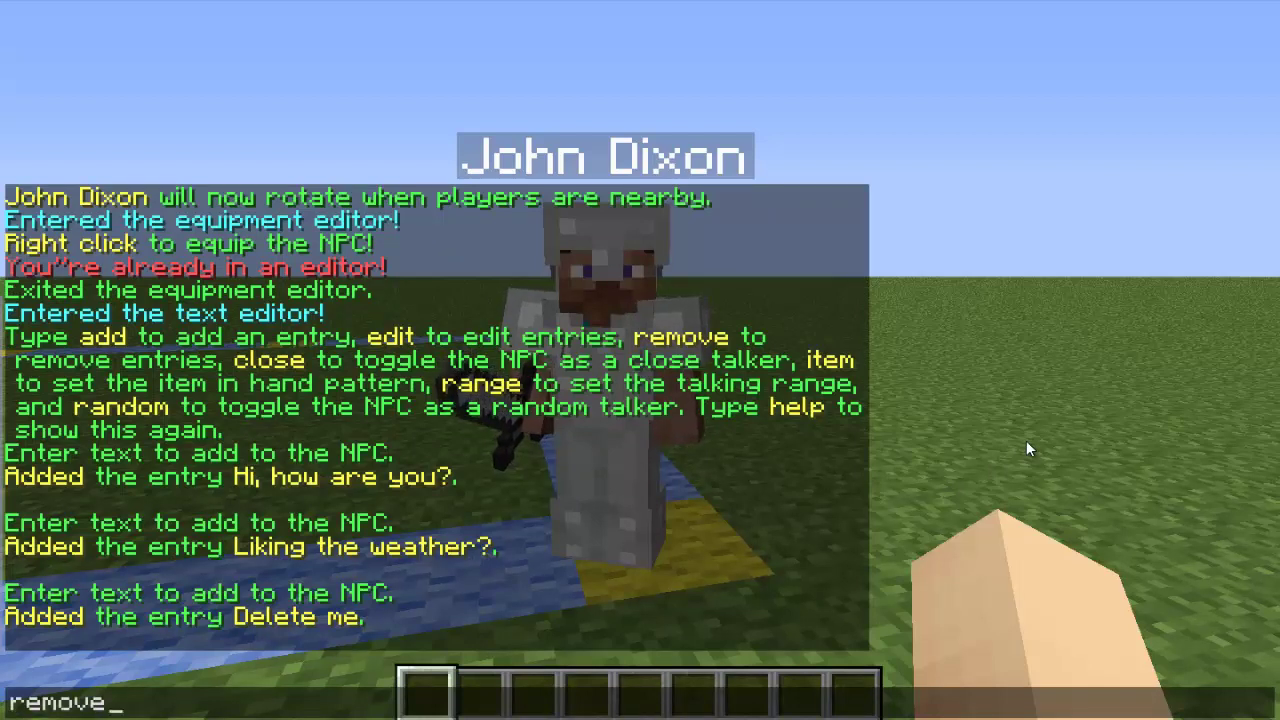
{"action": "key", "text": "Return"}
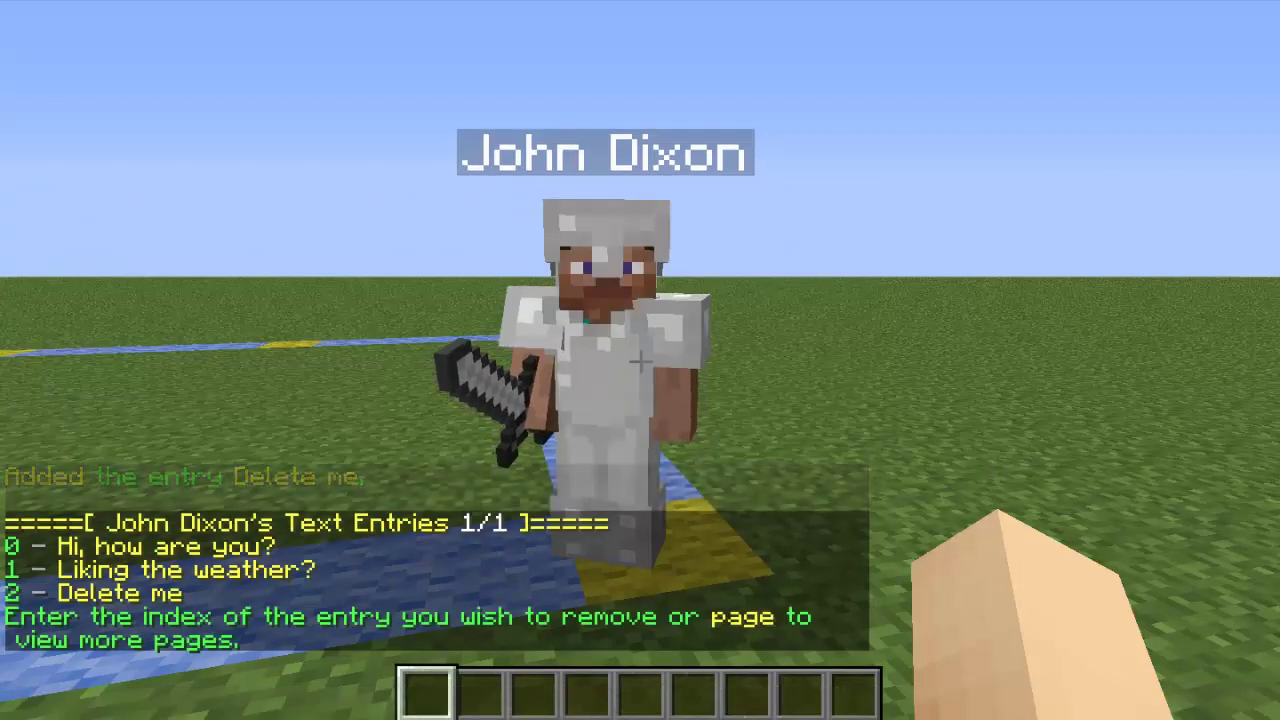
{"action": "key", "text": "t"}
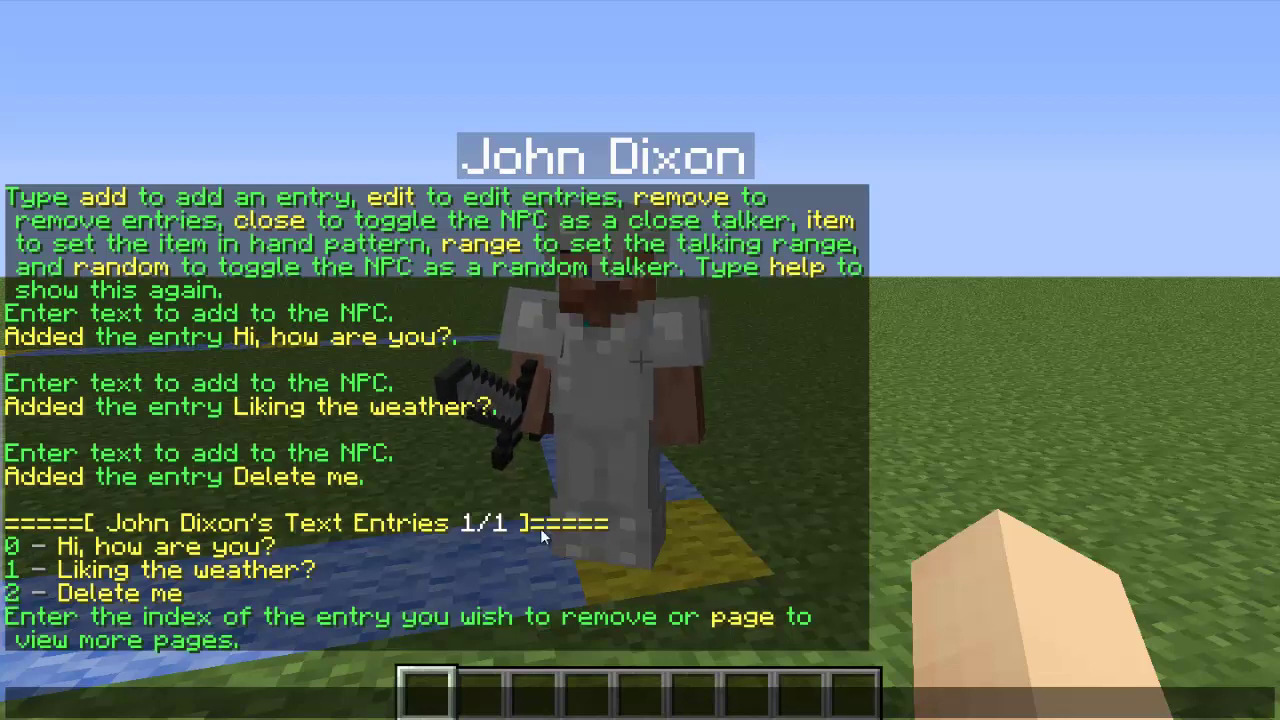
{"action": "type", "text": "2"}
{"action": "key", "text": "Return"}
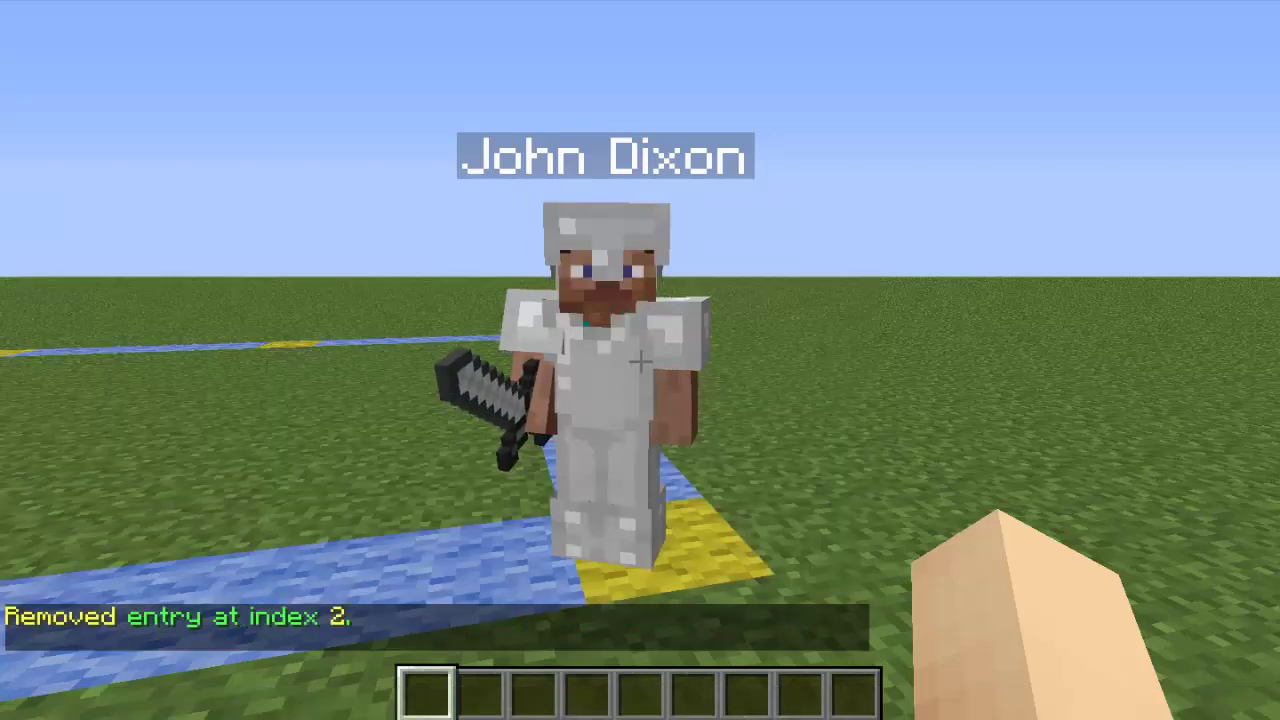
Step: Toggle the NPC's random talking off and back on with the text editor's random command
{"action": "key", "text": "t"}
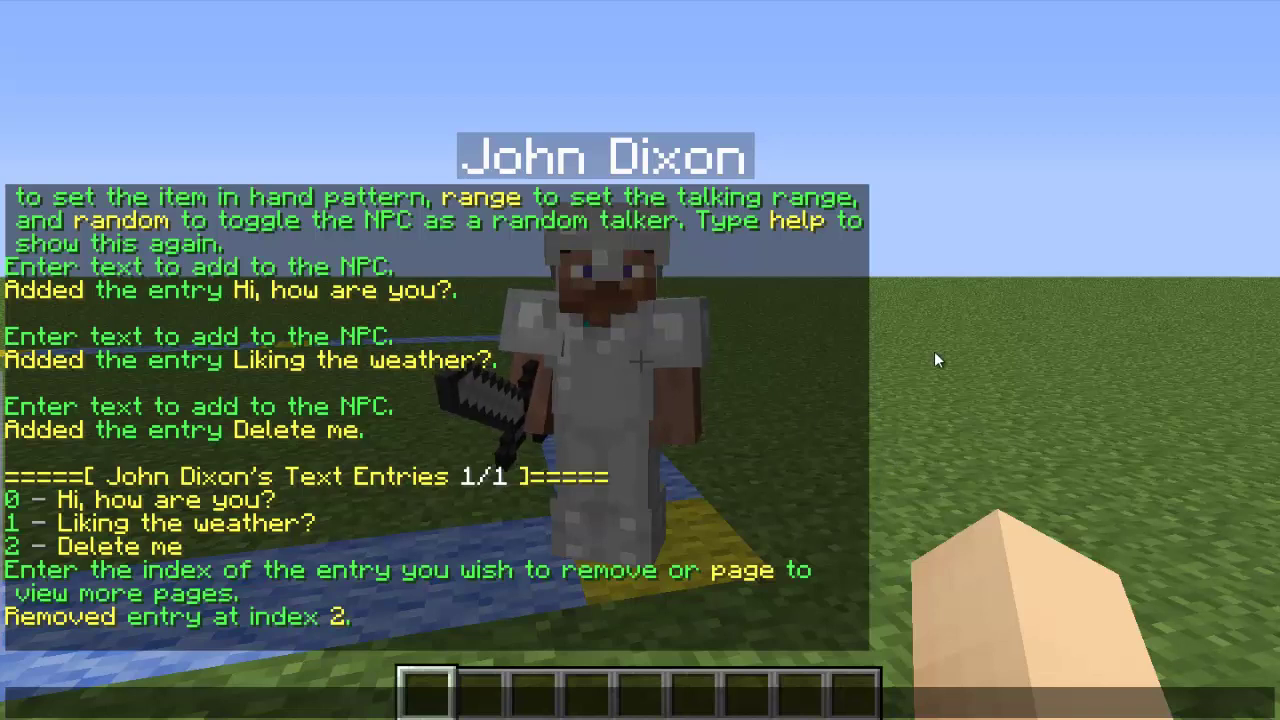
{"action": "type", "text": "random"}
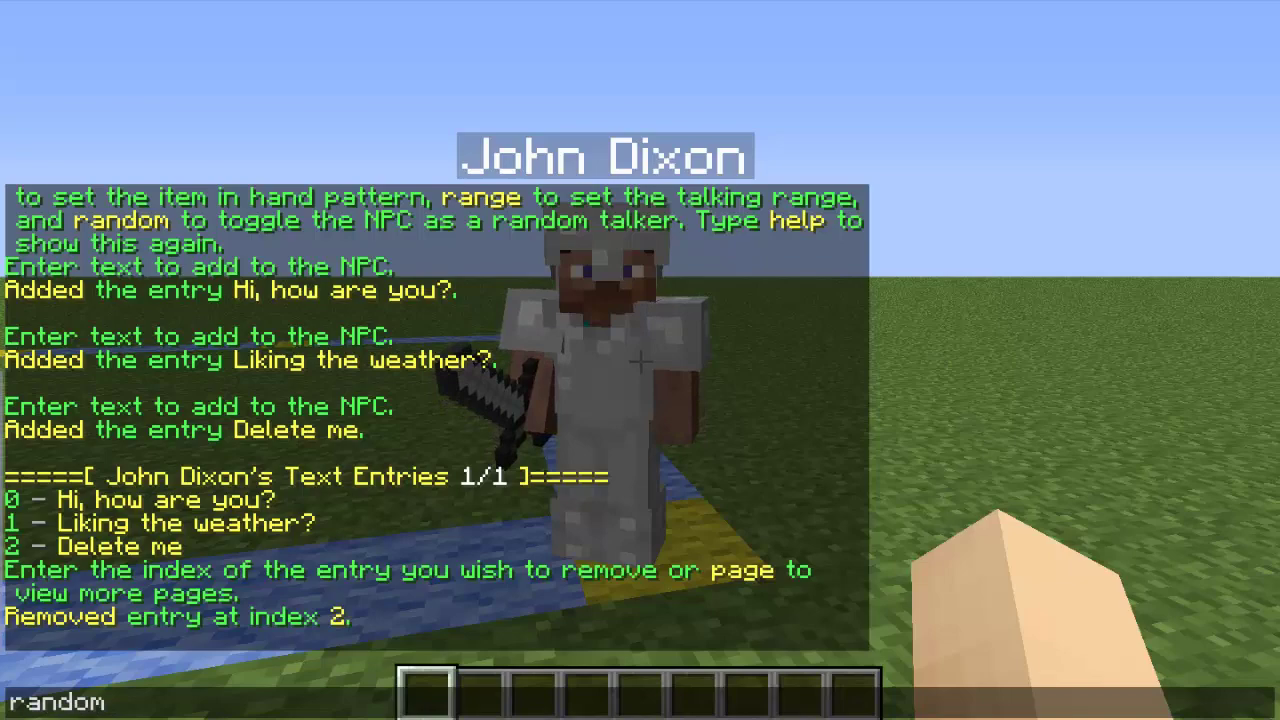
{"action": "key", "text": "Return"}
{"action": "key", "text": "s"}
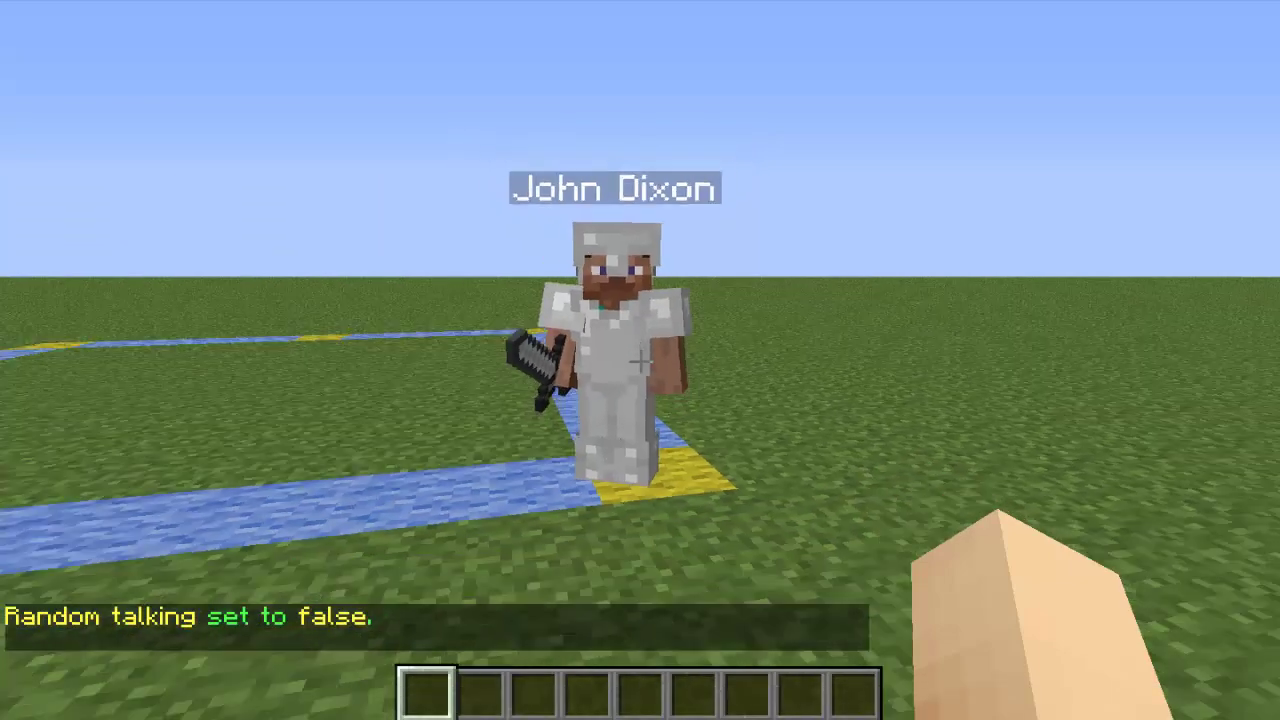
{"action": "key", "text": "w"}
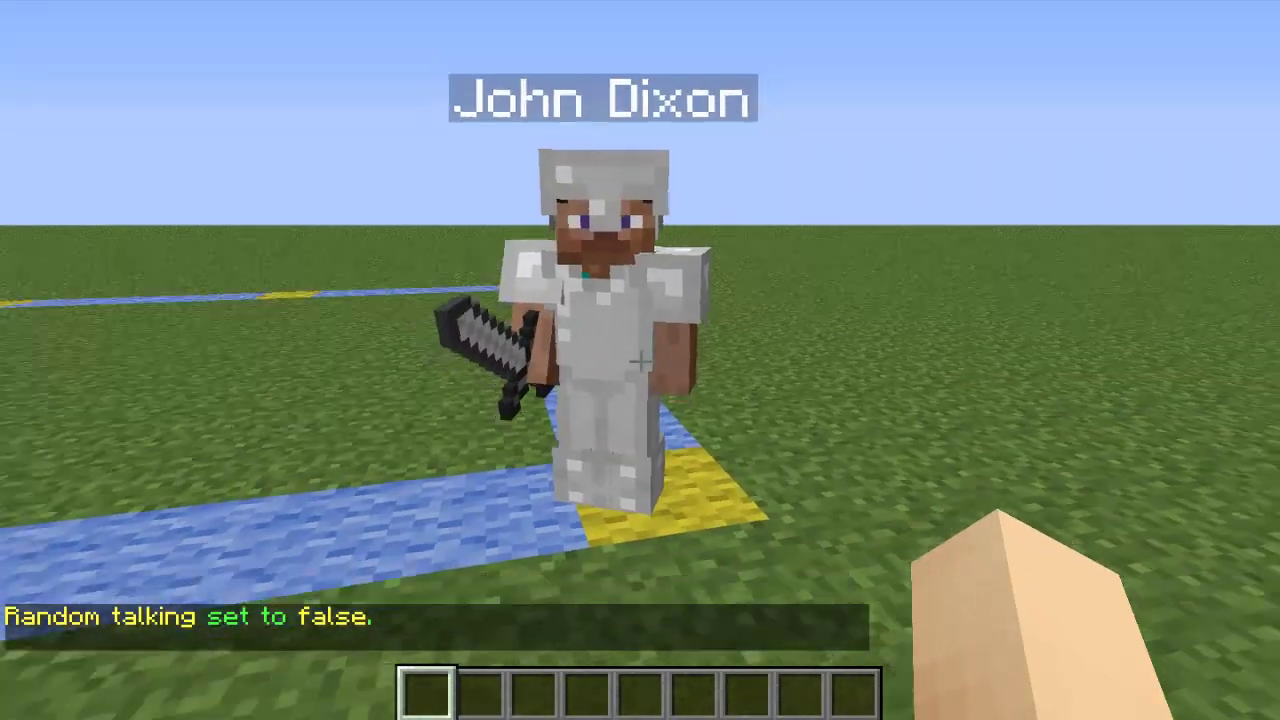
{"action": "type", "text": "wtrandom"}
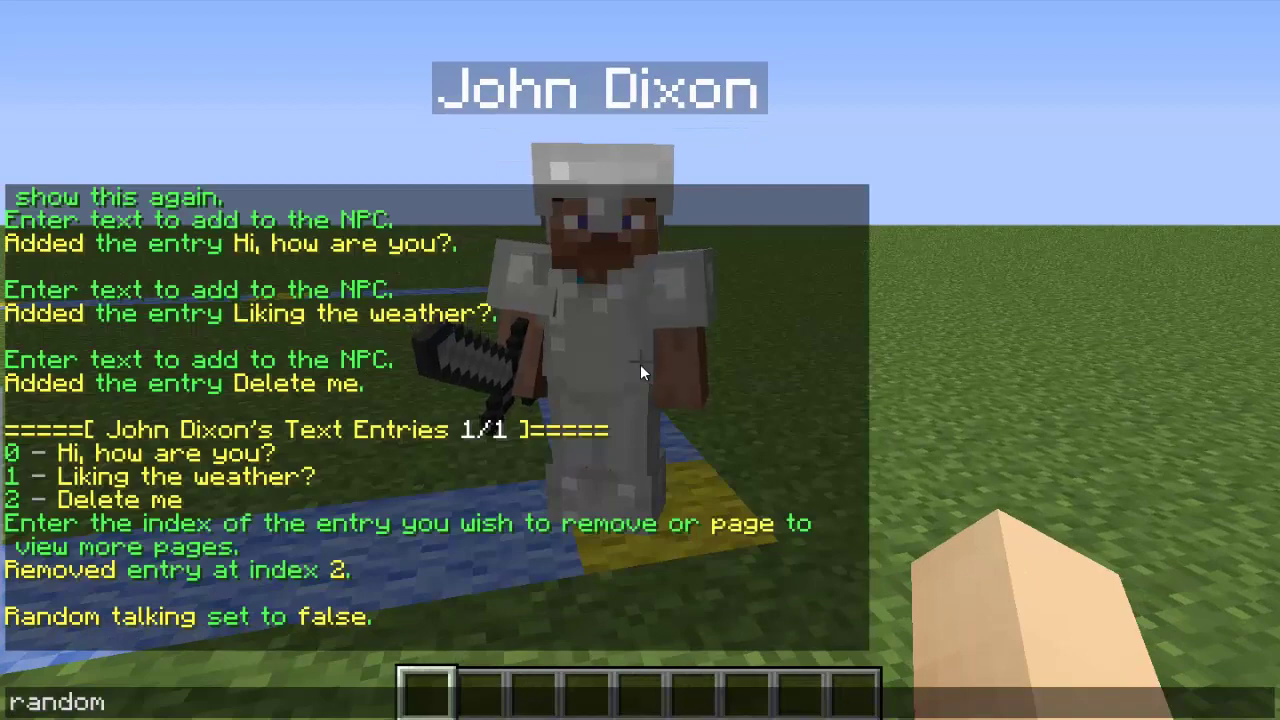
{"action": "key", "text": "Return"}
{"action": "key", "text": "s"}
{"action": "key", "text": "a"}
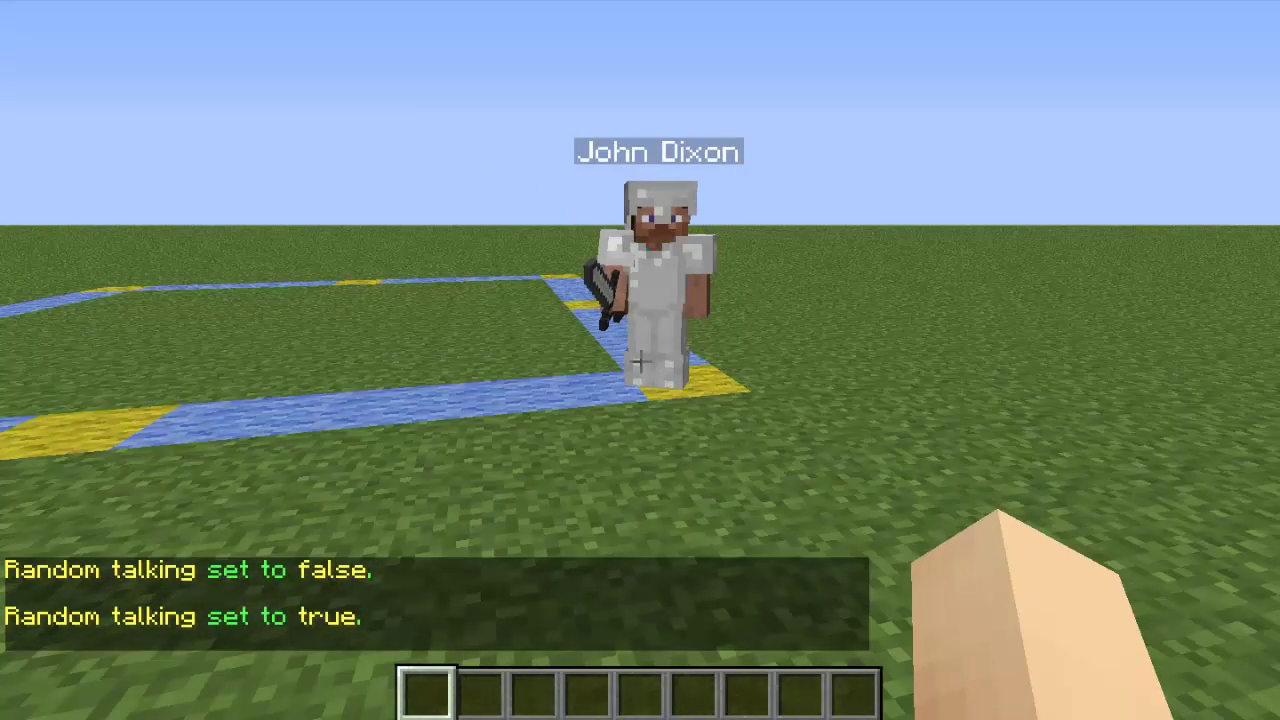
Step: Make the NPC a close talker with the text editor's close command and test it by approaching and backing away
{"action": "type", "text": "wdtclose"}
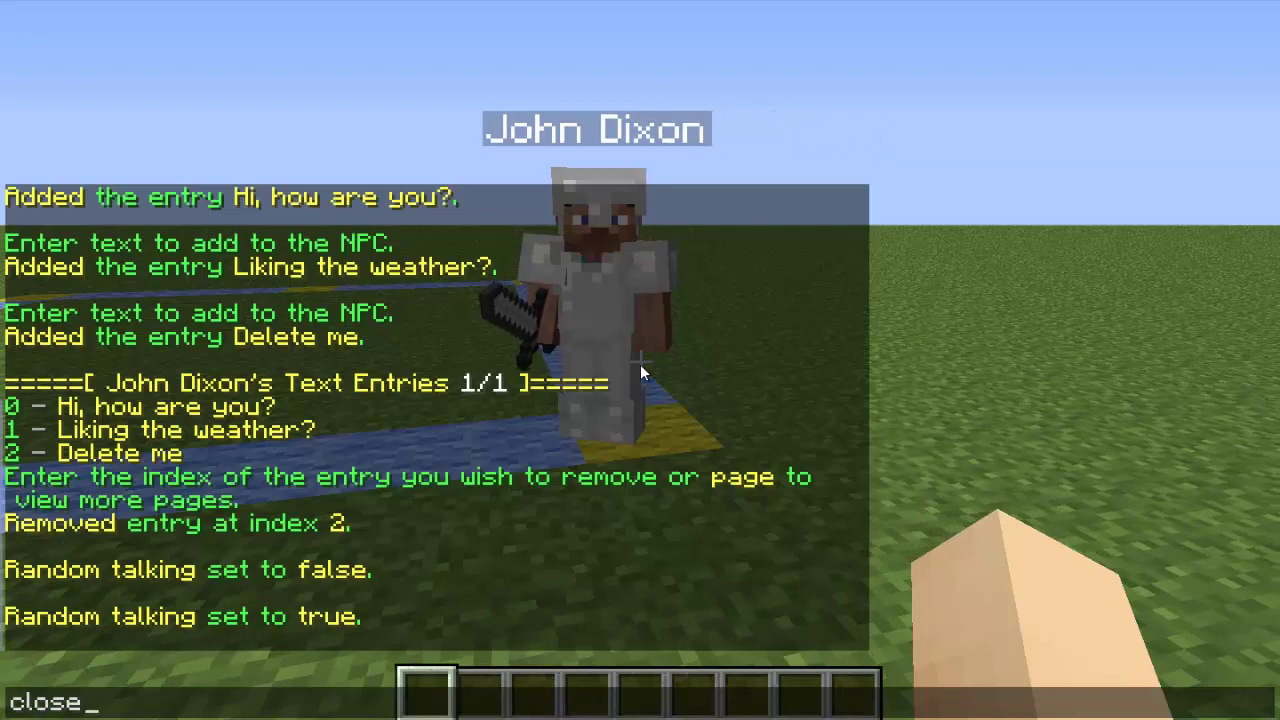
{"action": "key", "text": "Return"}
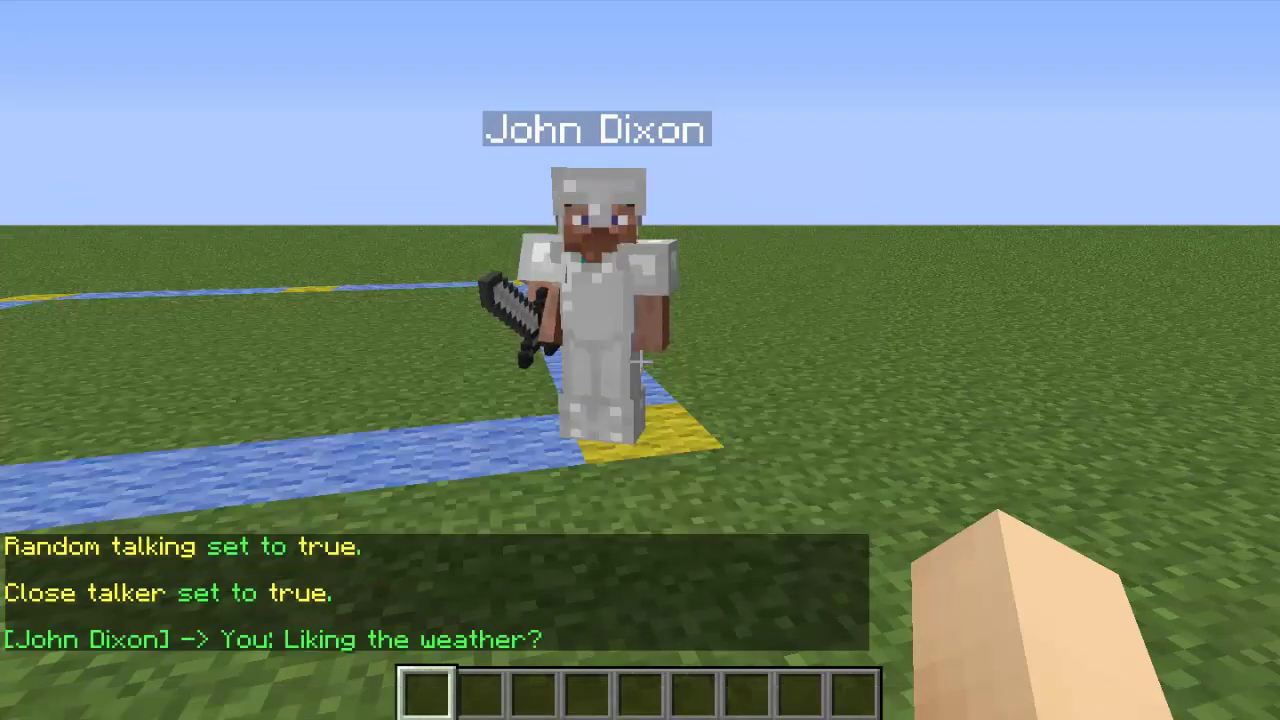
{"action": "key", "text": "w"}
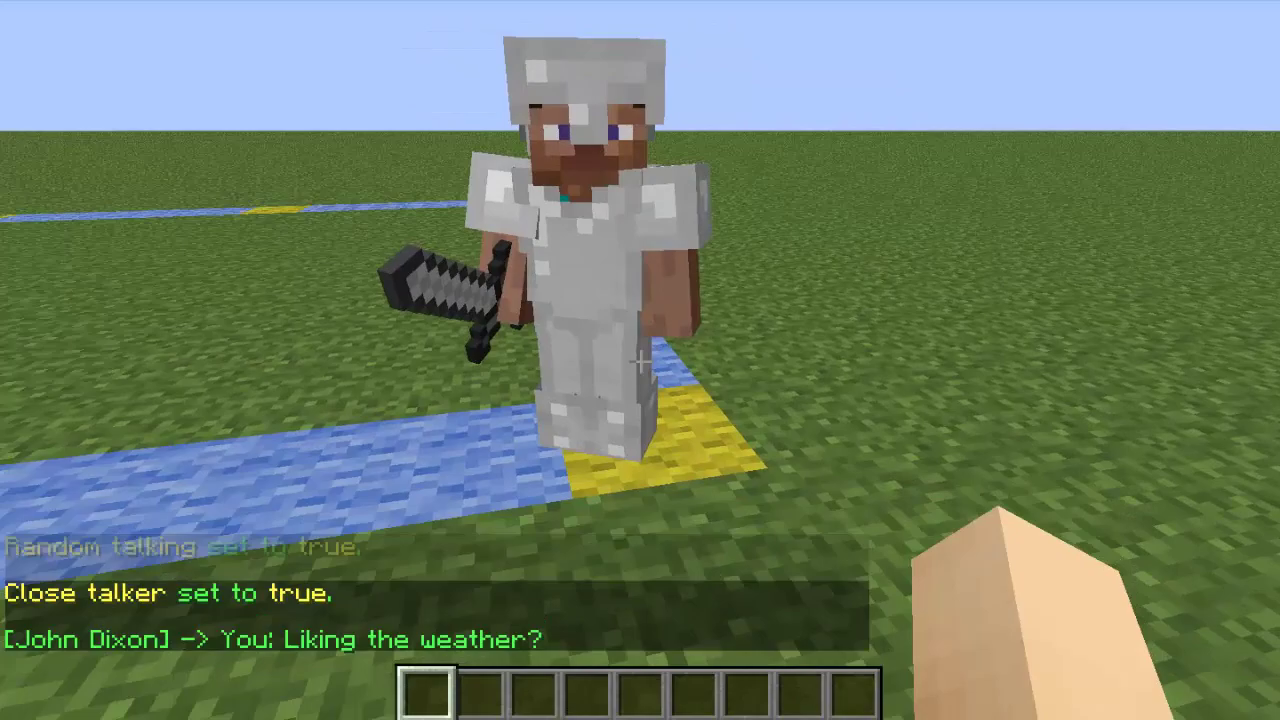
{"action": "key", "text": "s"}
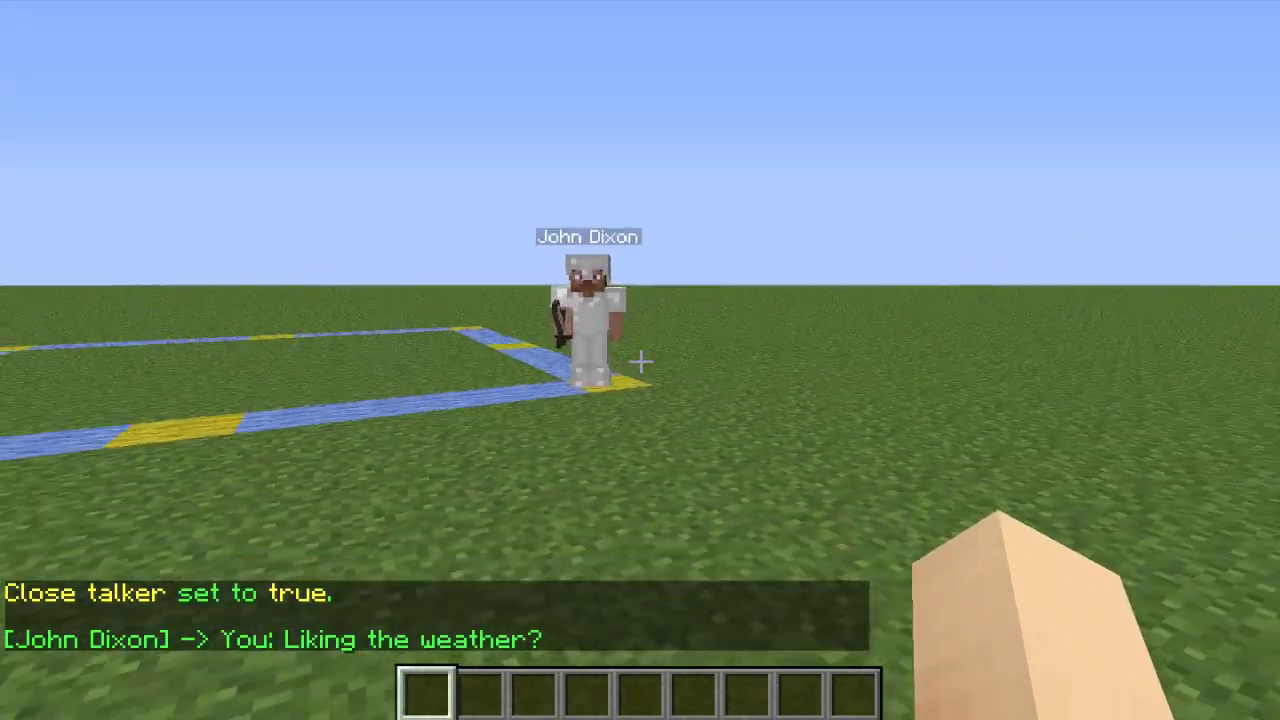
Step: Switch to Notepad++ and examine the talk-close range and the max and min talk cooldown settings in the Citizens config.yml
{"action": "key", "text": "alt+Tab"}
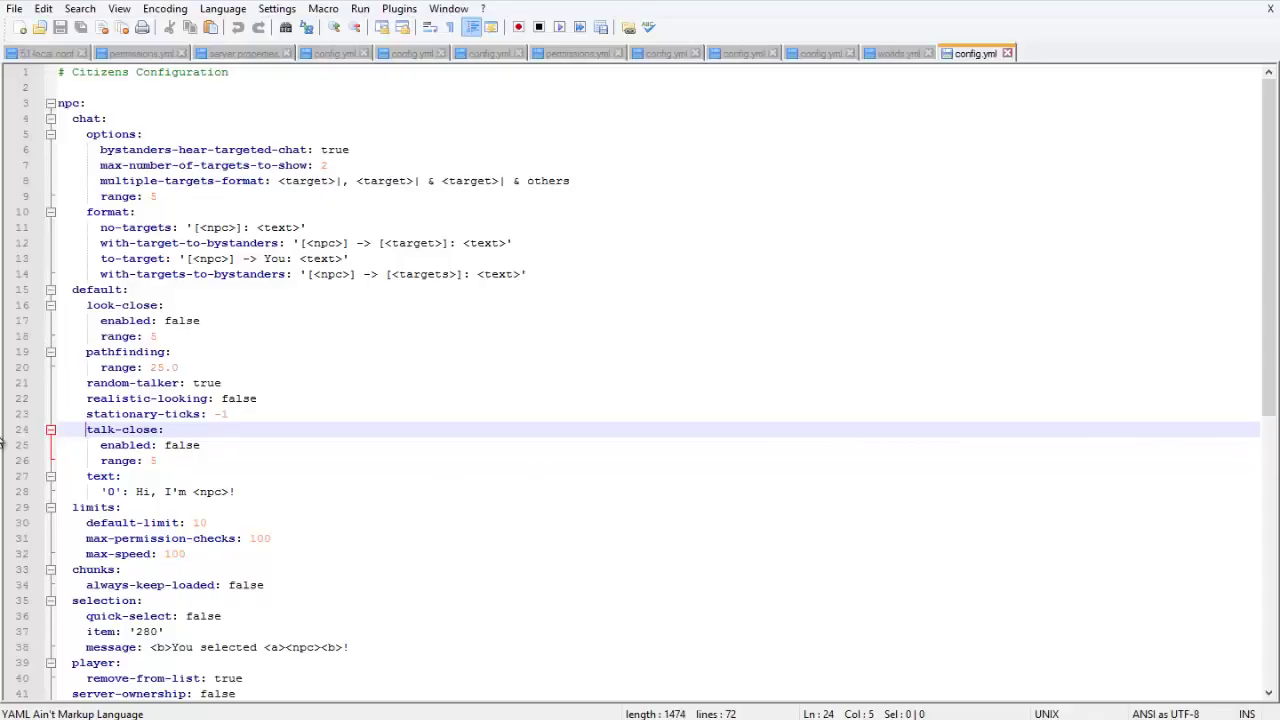
{"action": "left_click", "coordinate": [204, 458]}
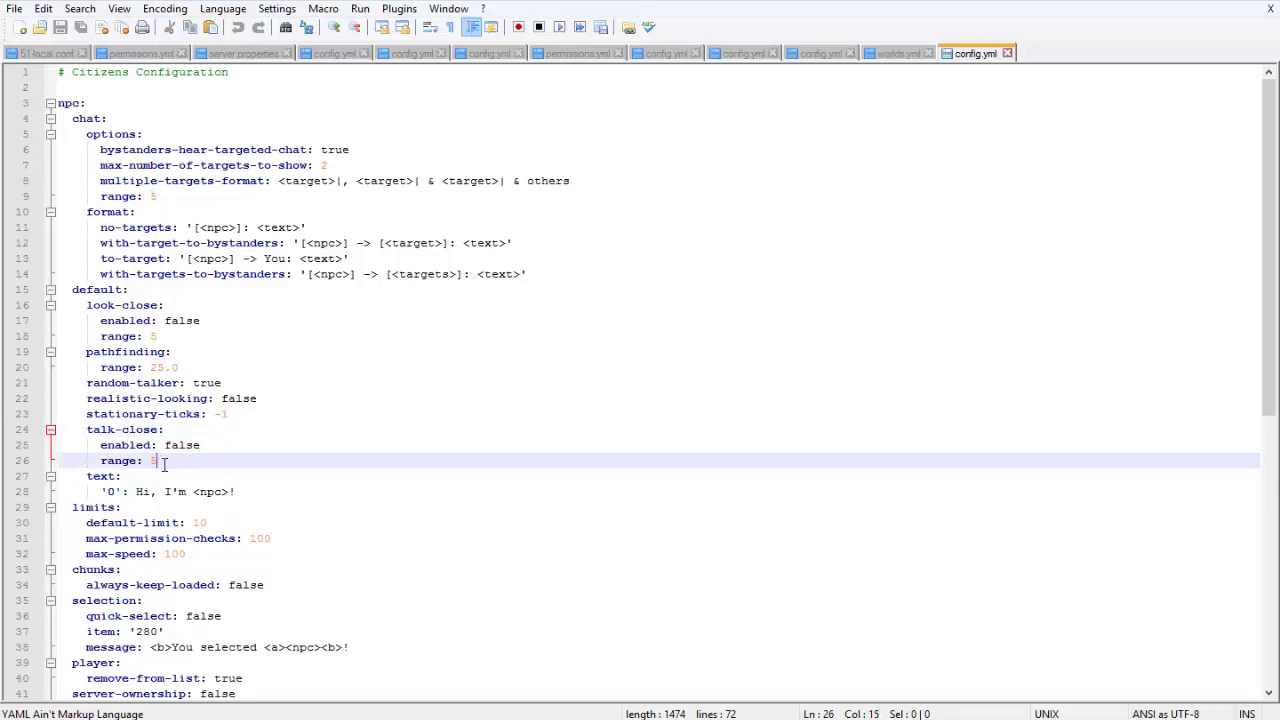
{"action": "scroll", "coordinate": [164, 463], "scroll_direction": "down", "scroll_amount": 3}
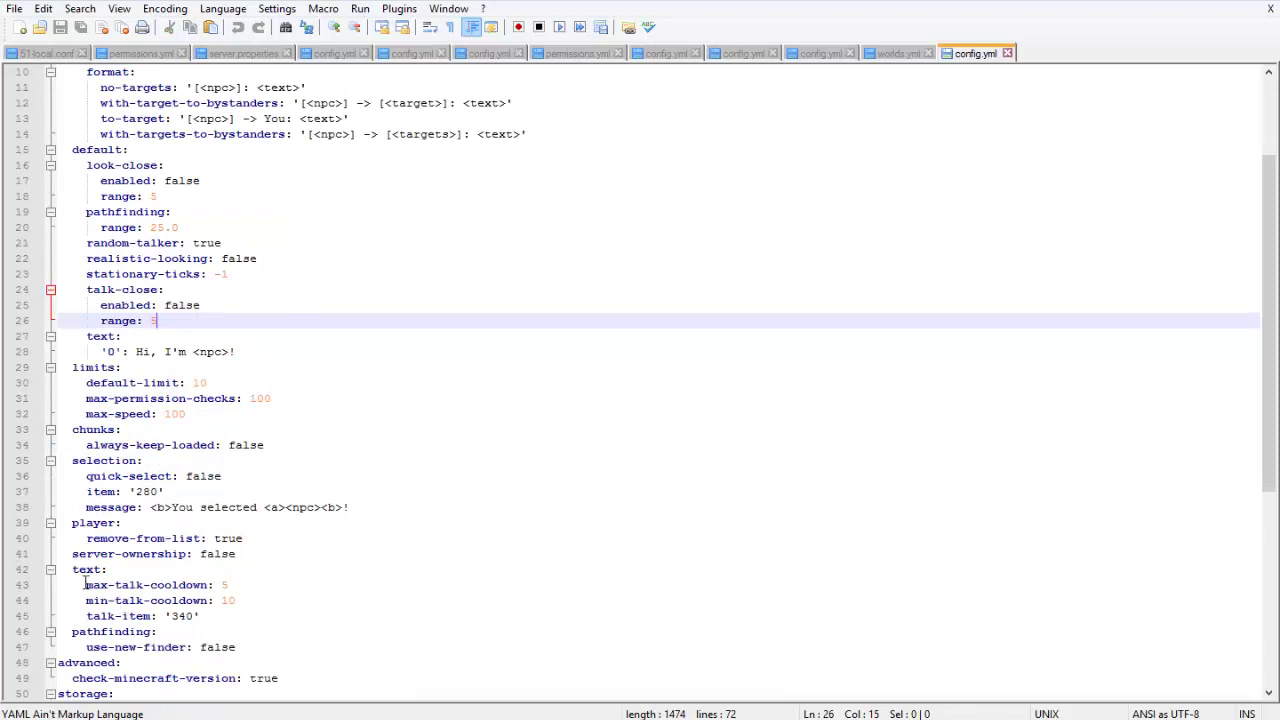
{"action": "left_click_drag", "start_coordinate": [83, 585], "coordinate": [217, 585]}
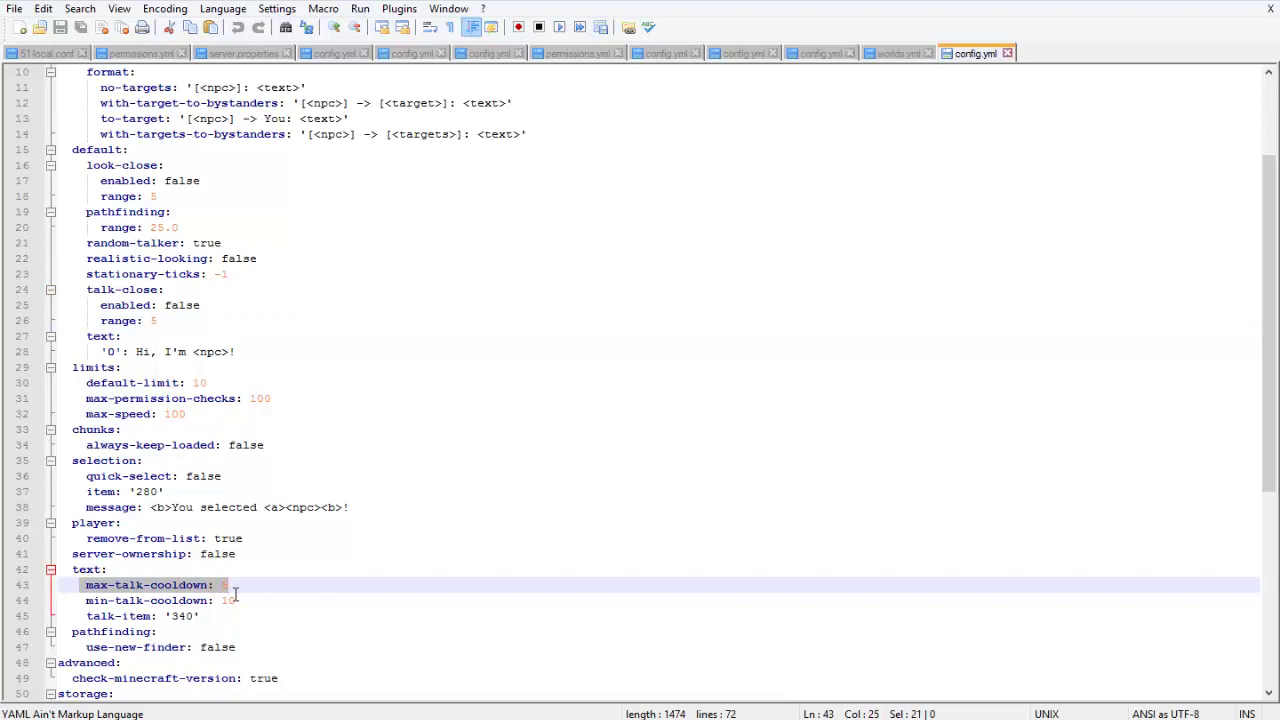
{"action": "left_click", "coordinate": [236, 585]}
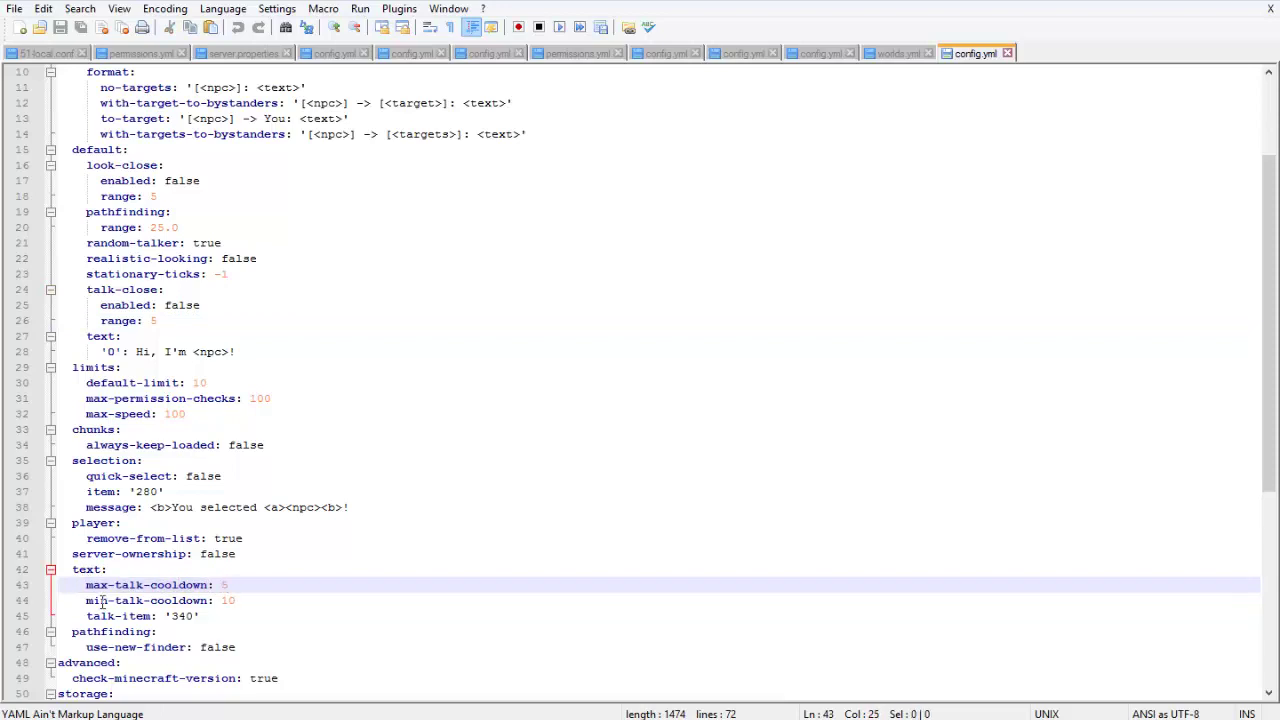
{"action": "left_click_drag", "start_coordinate": [87, 600], "coordinate": [275, 605]}
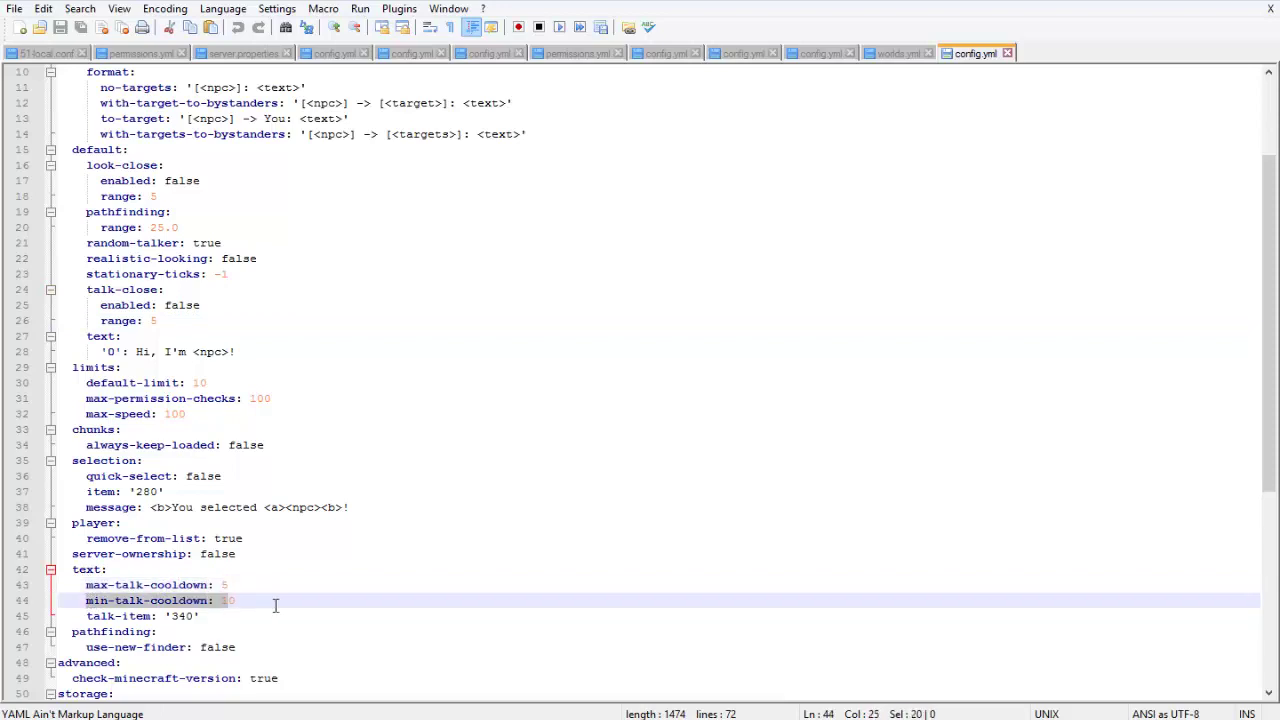
{"action": "left_click", "coordinate": [275, 601]}
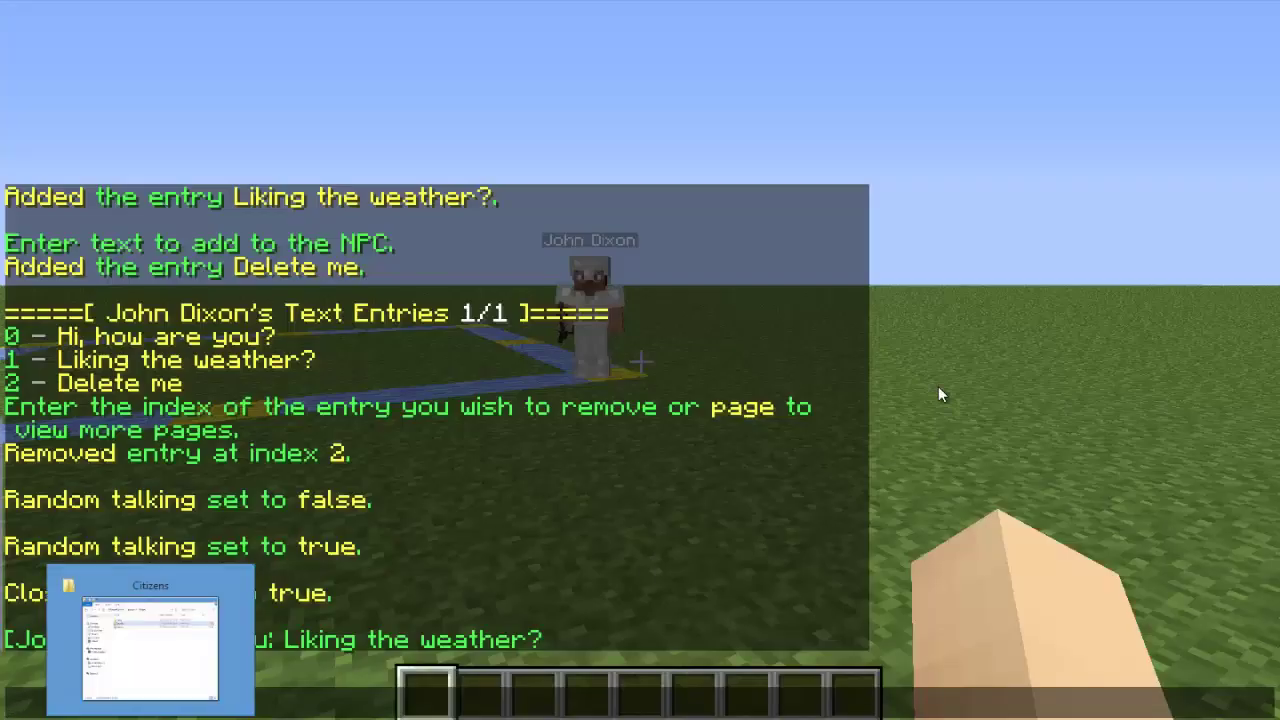
Step: Return to Minecraft and repeatedly walk up to and away from the NPC to check when it speaks its text entries
{"action": "key", "text": "Escape"}
{"action": "key", "text": "w"}
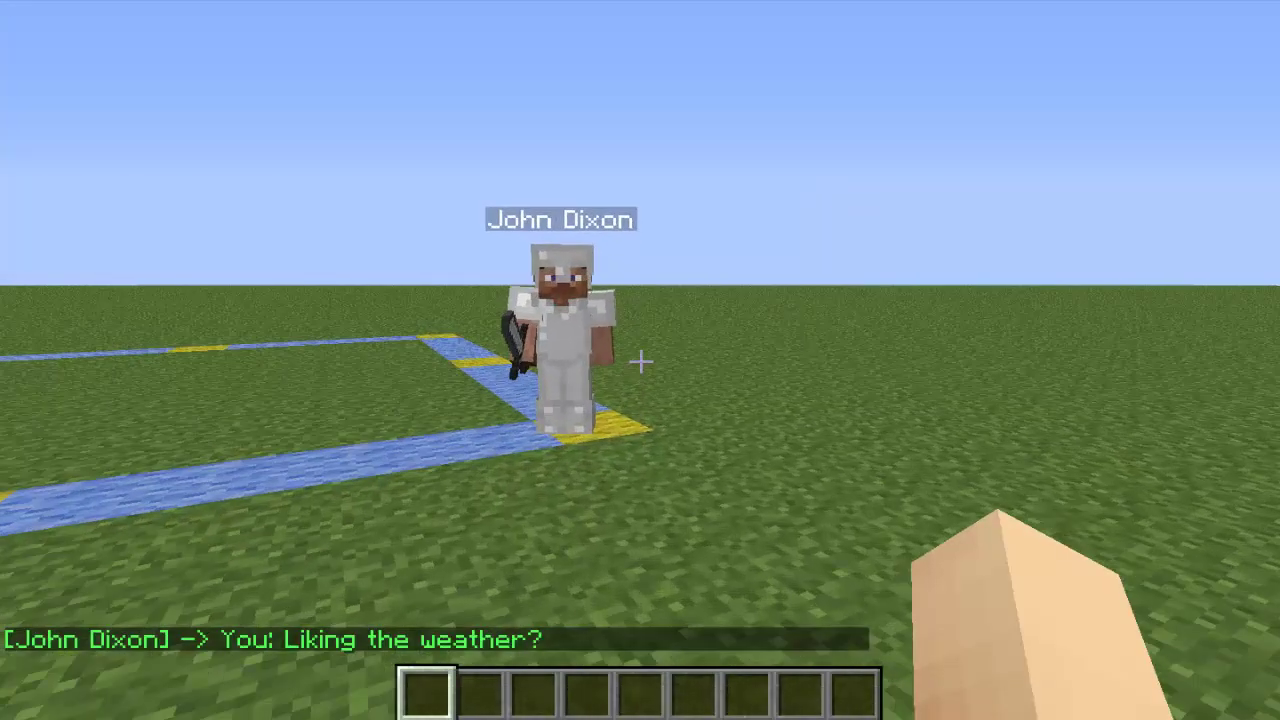
{"action": "key", "text": "s"}
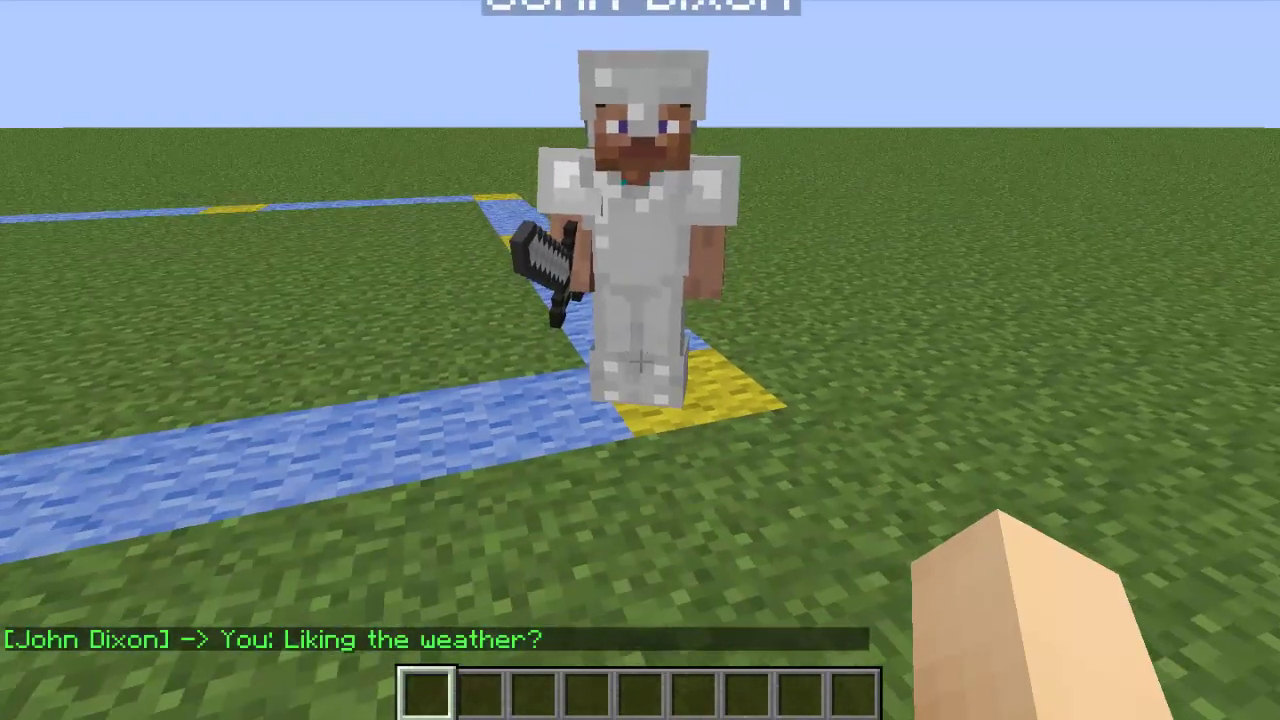
{"action": "key", "text": "space"}
{"action": "key", "text": "w"}
{"action": "key", "text": "s"}
{"action": "key", "text": "space"}
{"action": "key", "text": "space"}
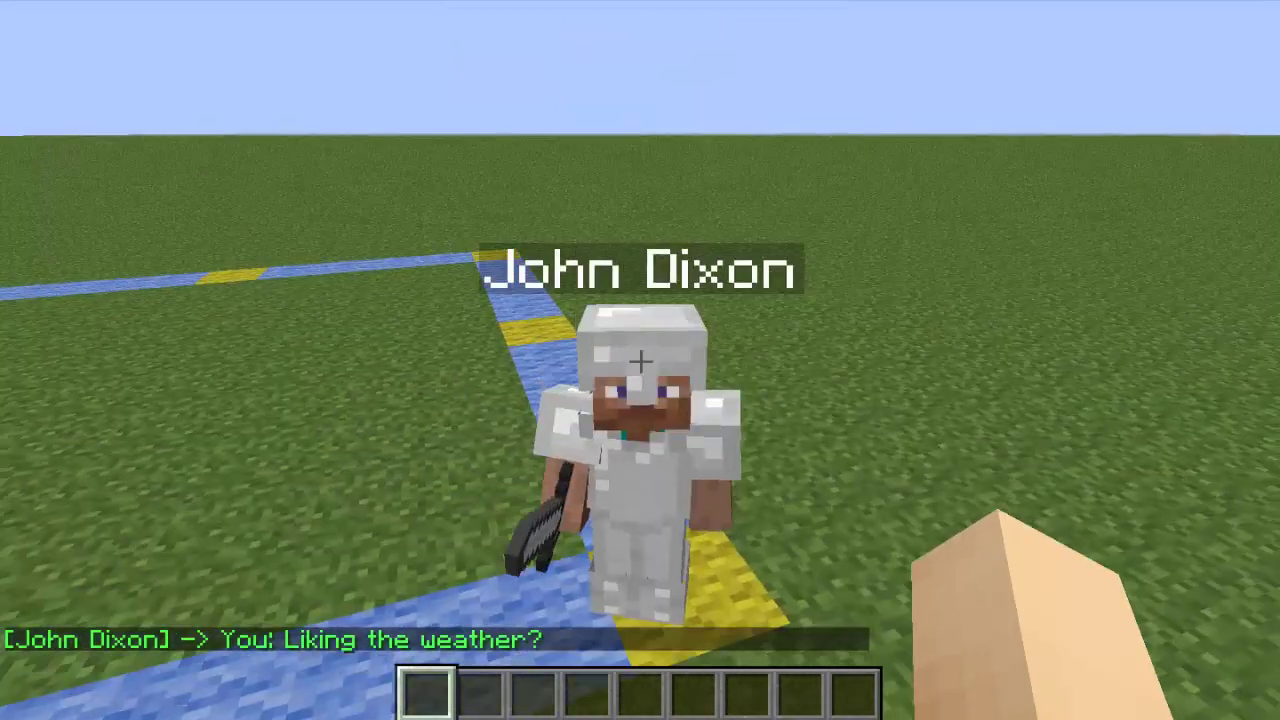
{"action": "key", "text": "w"}
{"action": "key", "text": "s"}
{"action": "key", "text": "space"}
{"action": "key", "text": "s"}
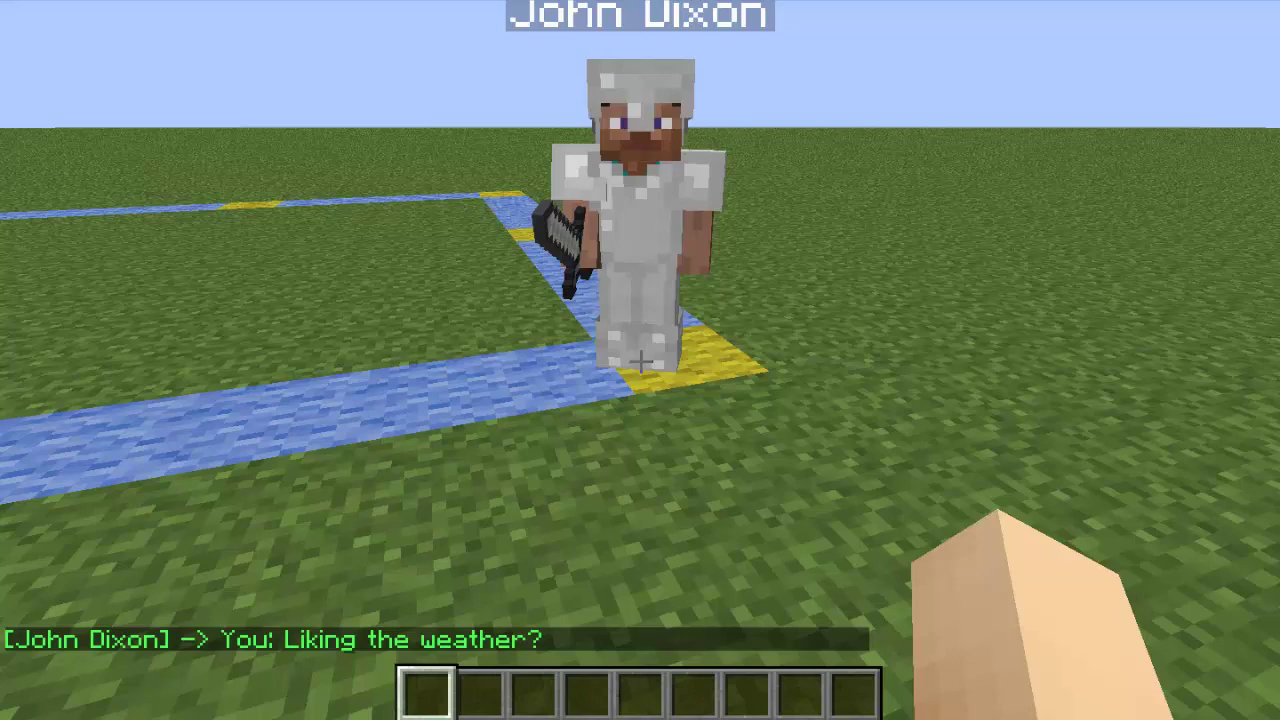
{"action": "key", "text": "w"}
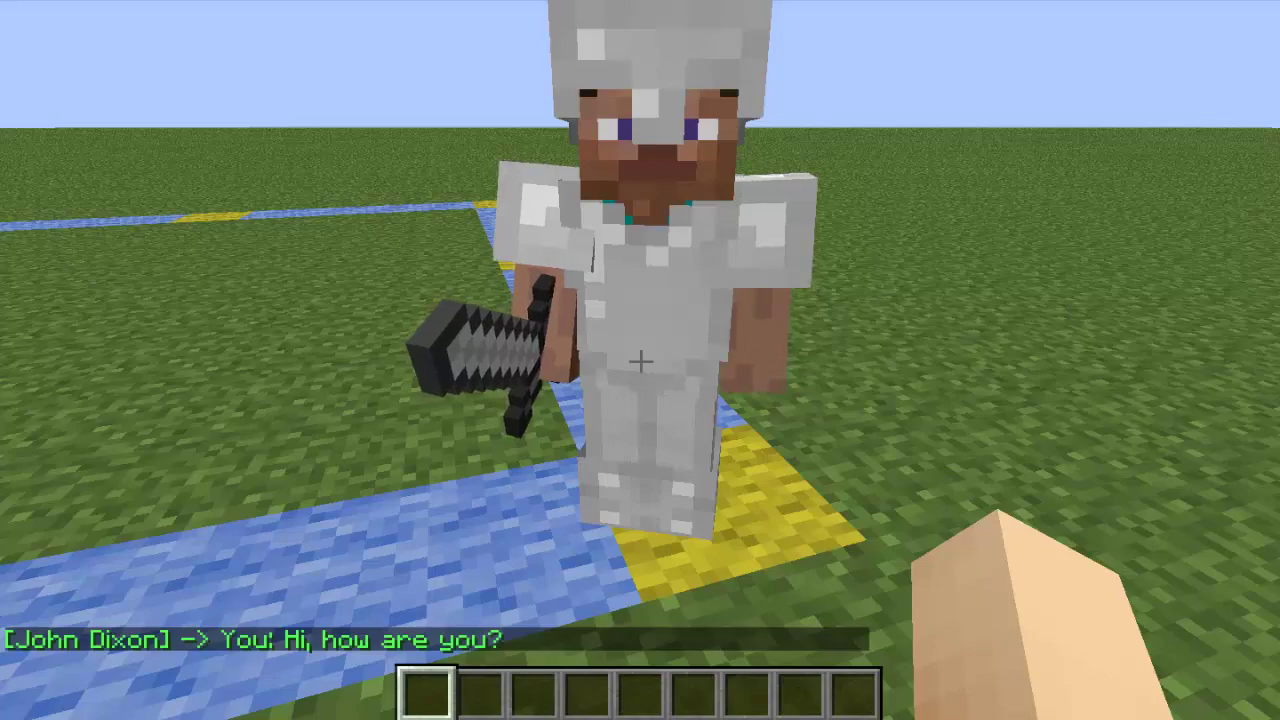
{"action": "key", "text": "s"}
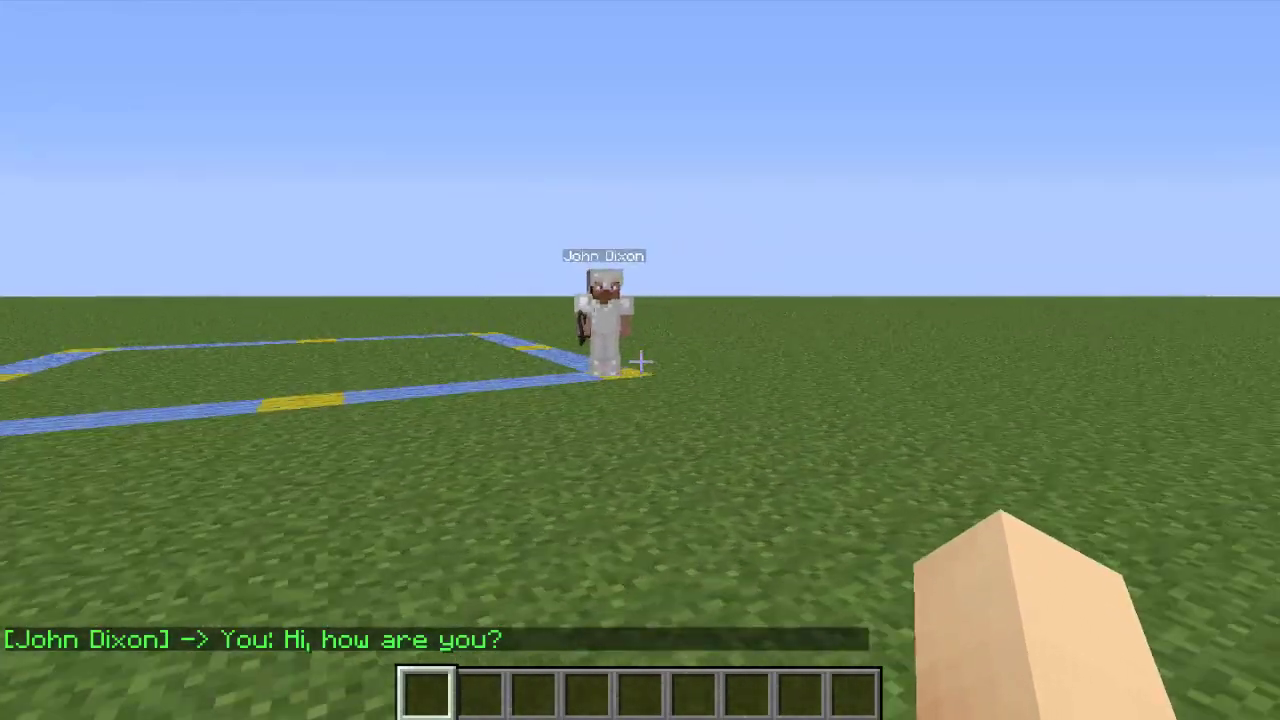
Step: Exit the NPC's text editor and walk up to the NPC to test its close talking
{"action": "key", "text": "t"}
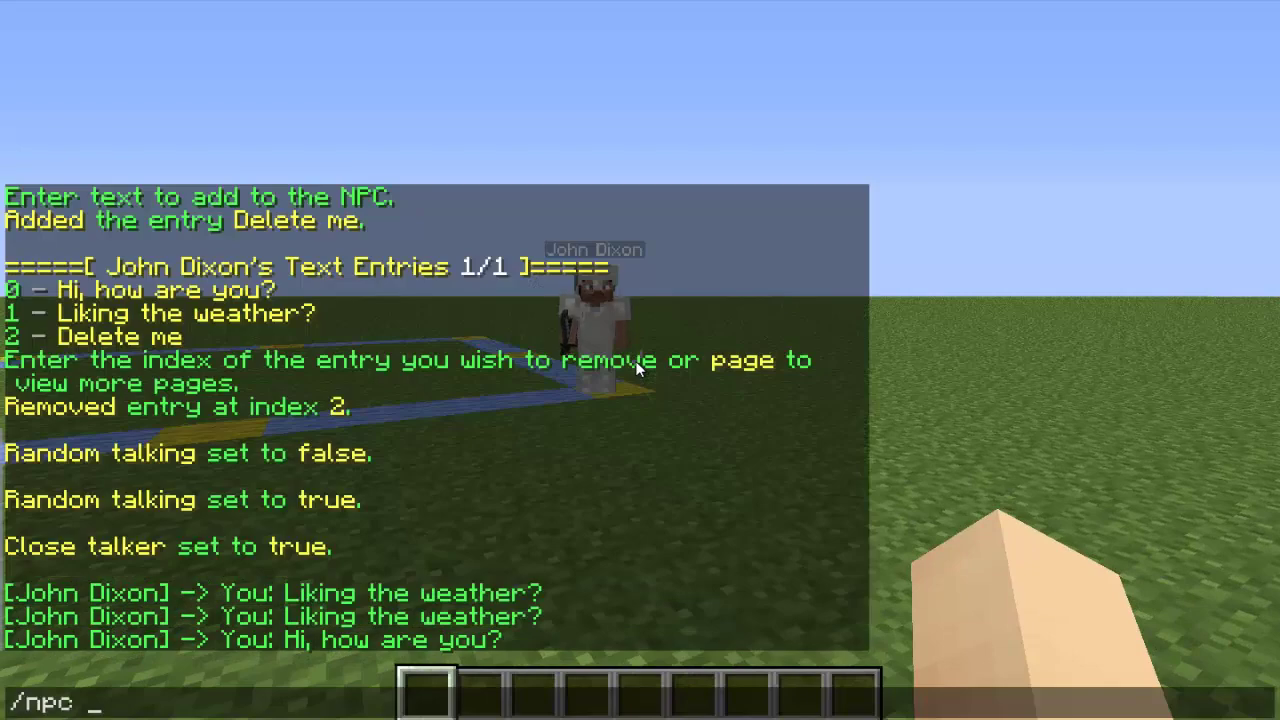
{"action": "key", "text": "Escape"}
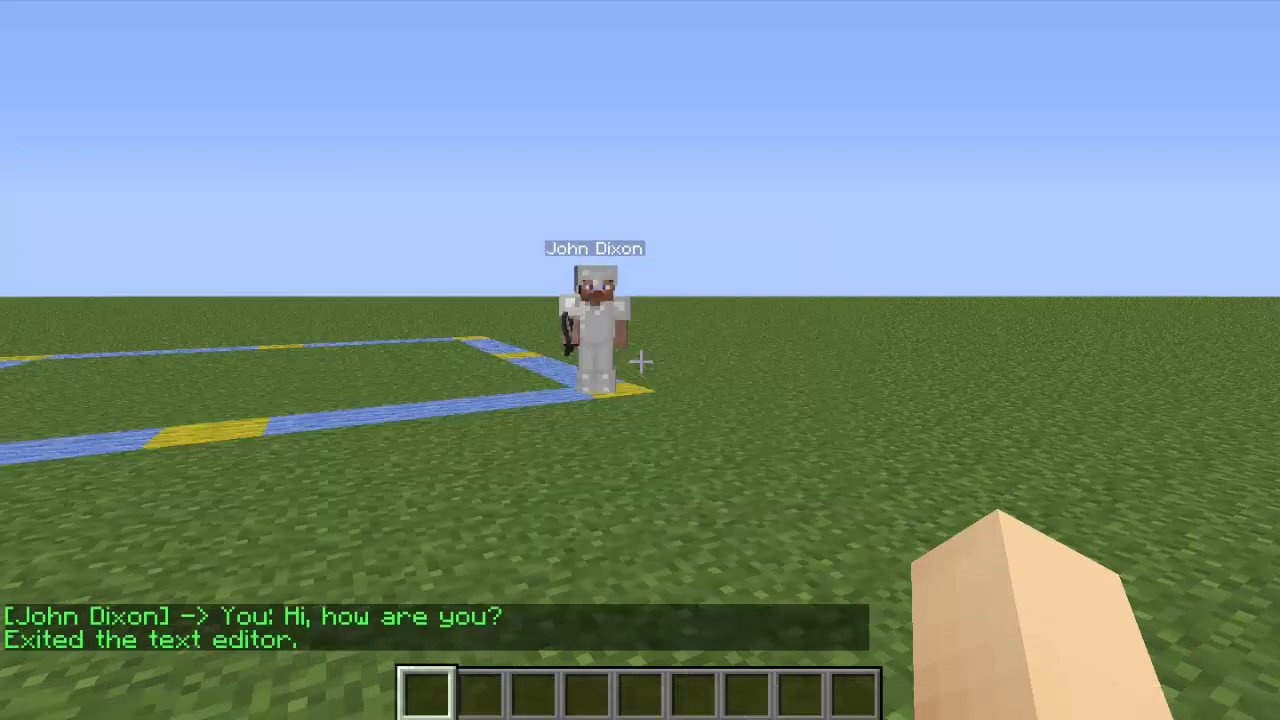
{"action": "key", "text": "w"}
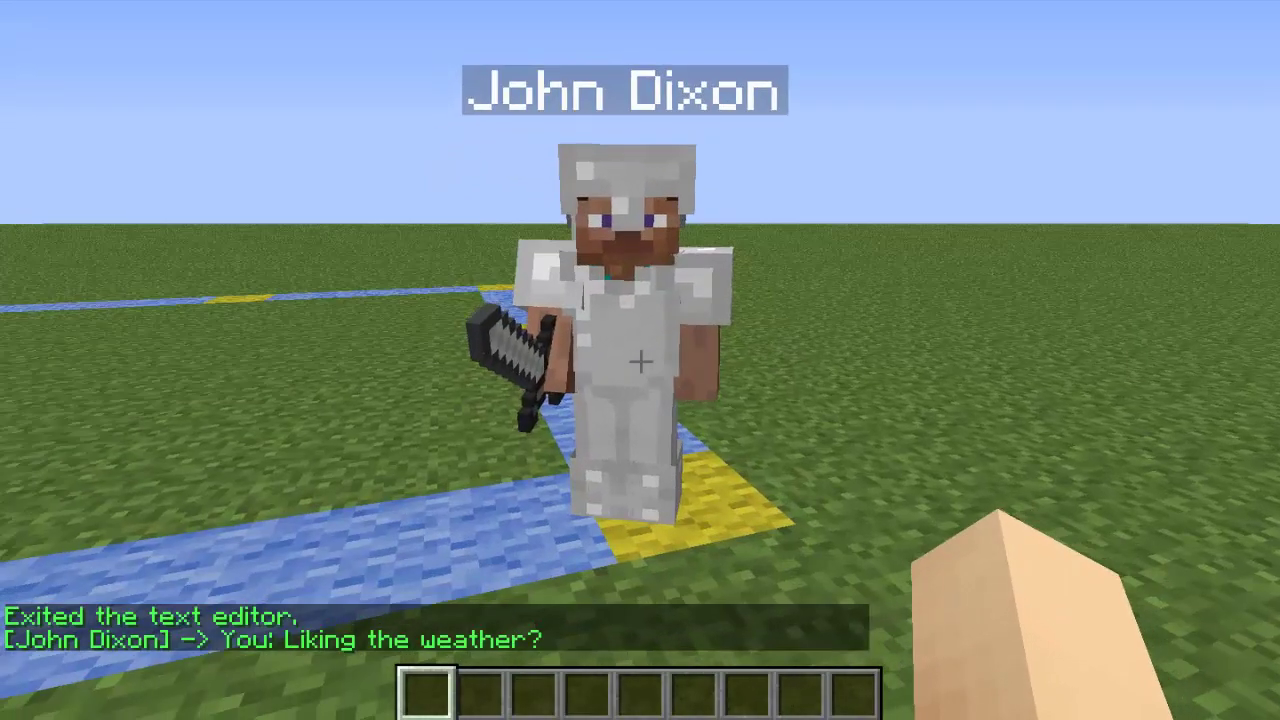
{"action": "key", "text": "a"}
{"action": "key", "text": "d"}
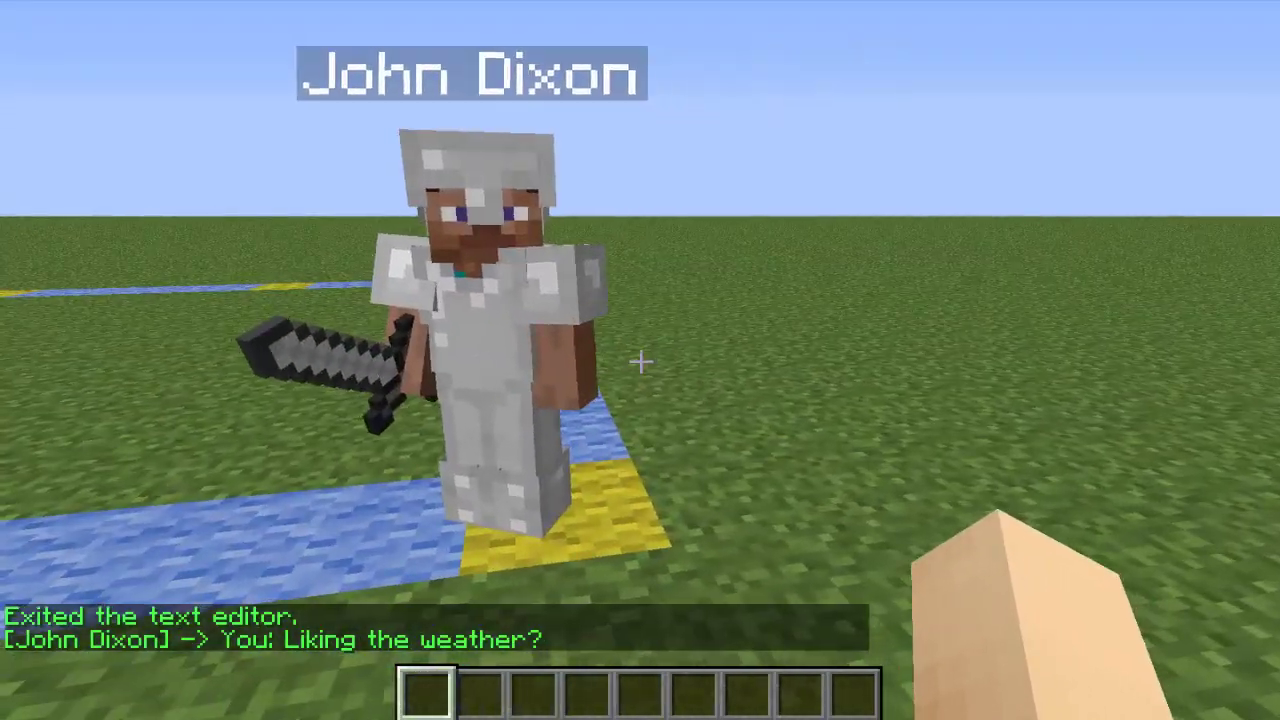
{"action": "key", "text": "a"}
{"action": "key", "text": "d"}
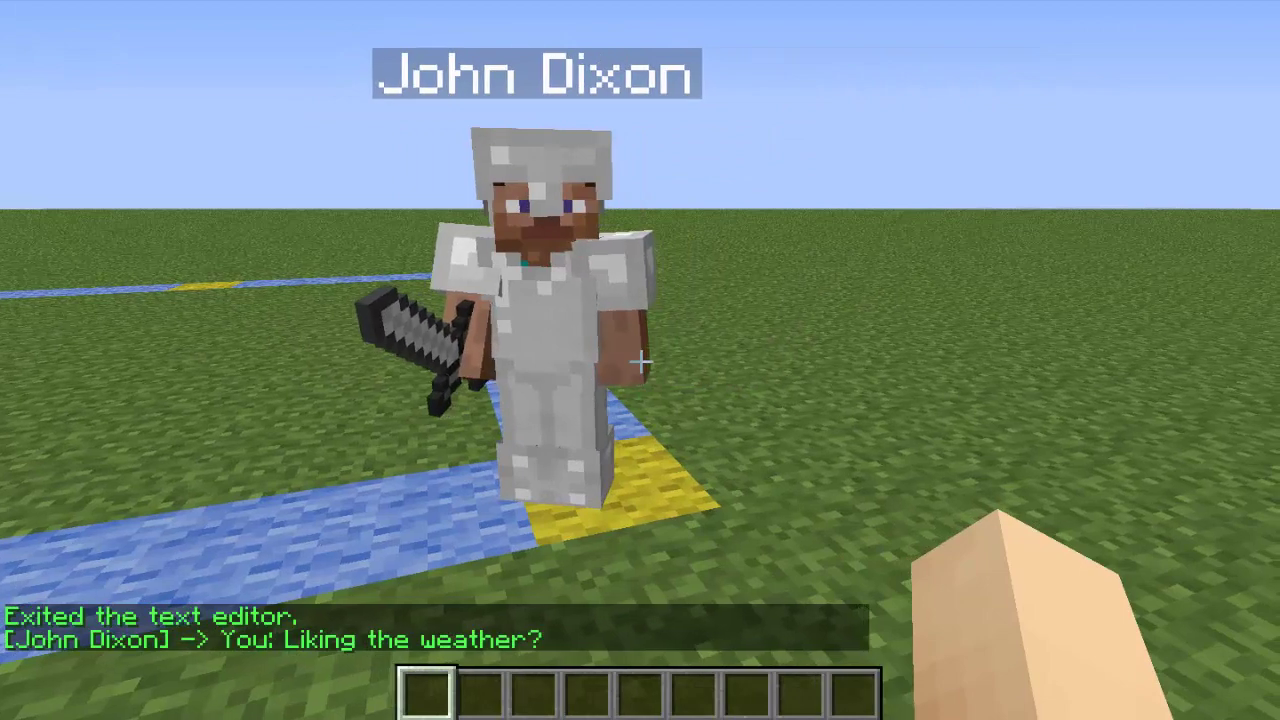
{"action": "type", "text": "t"}
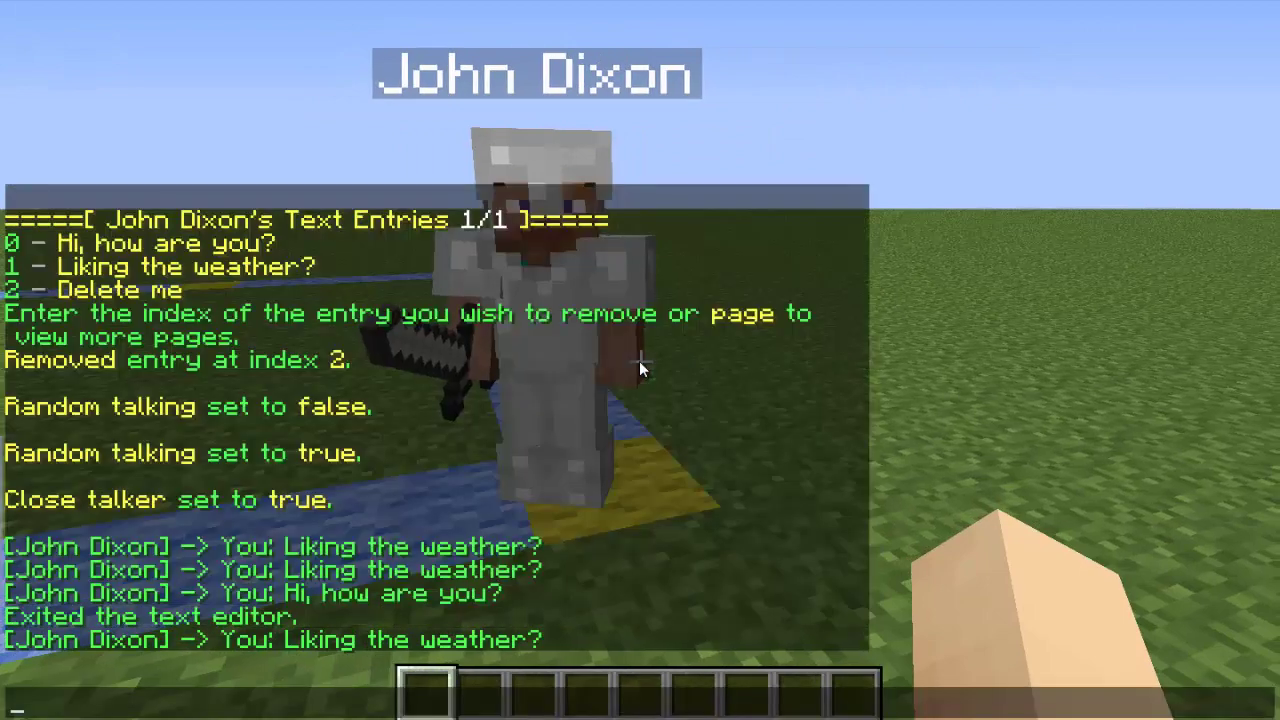
{"action": "type", "text": "/npc"}
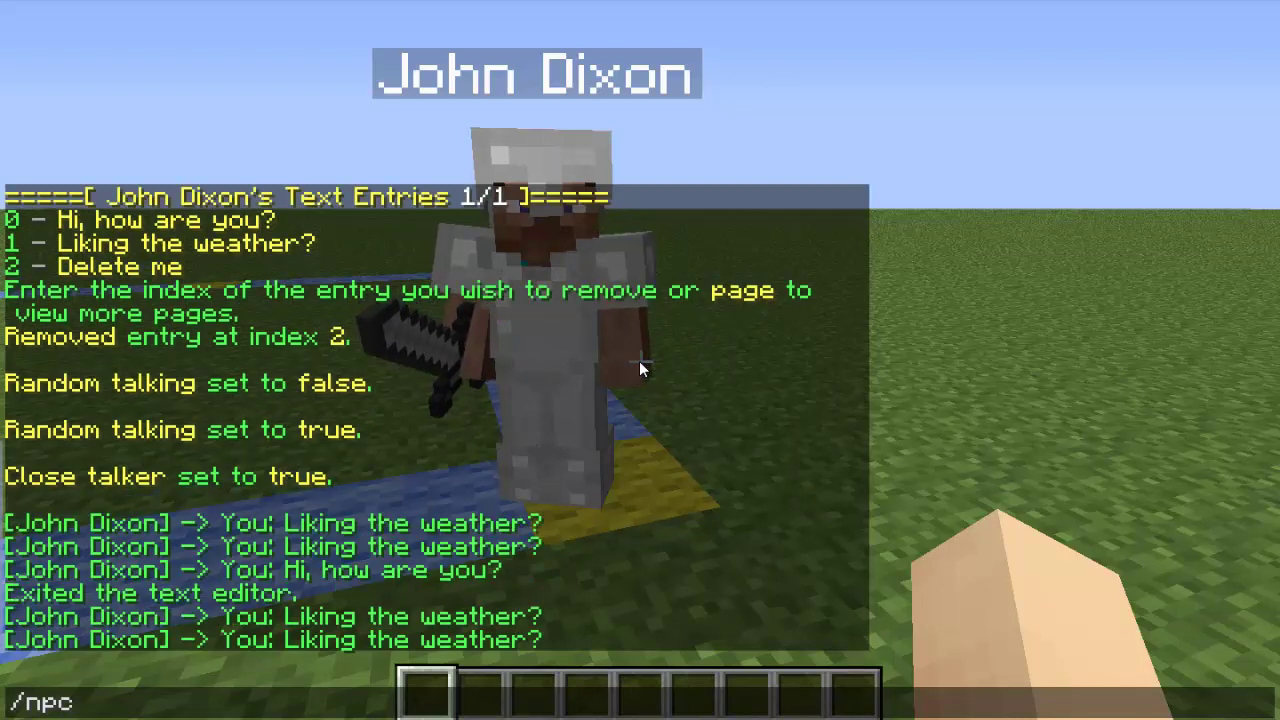
{"action": "key", "text": "Escape"}
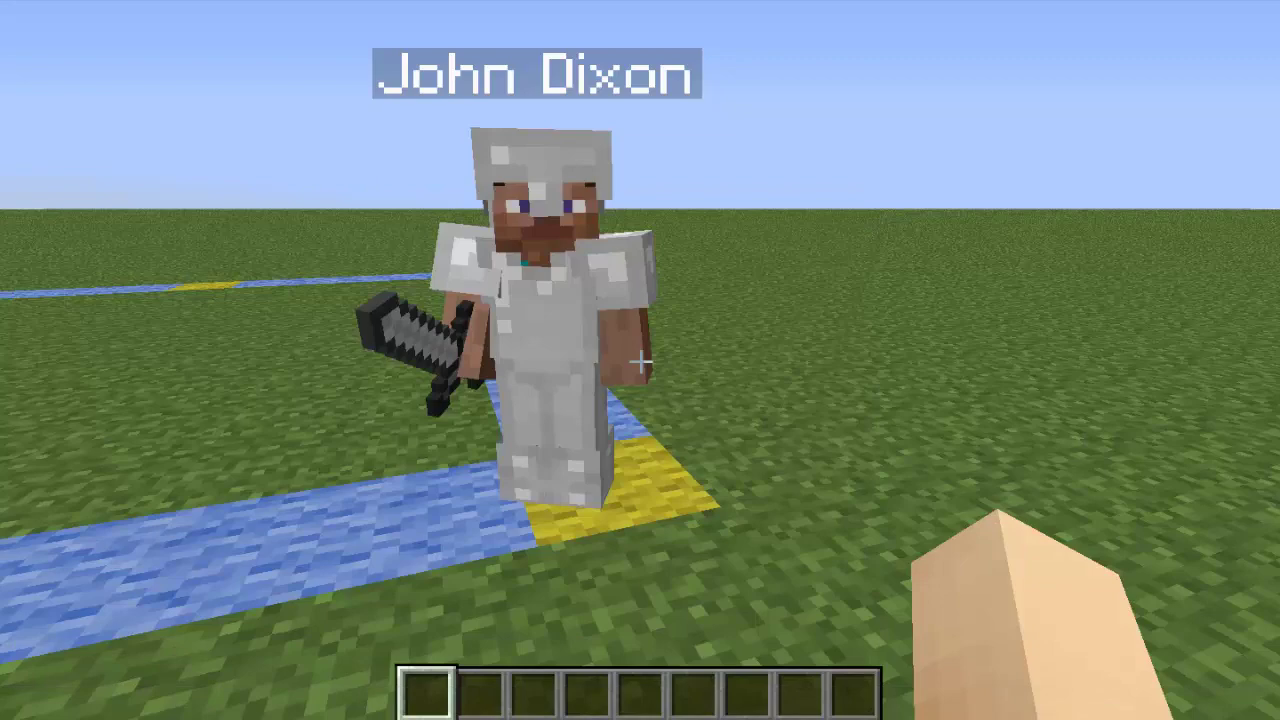
Step: Move around beside the NPC and step closer to trigger its close talking
{"action": "key", "text": "a"}
{"action": "key", "text": "d"}
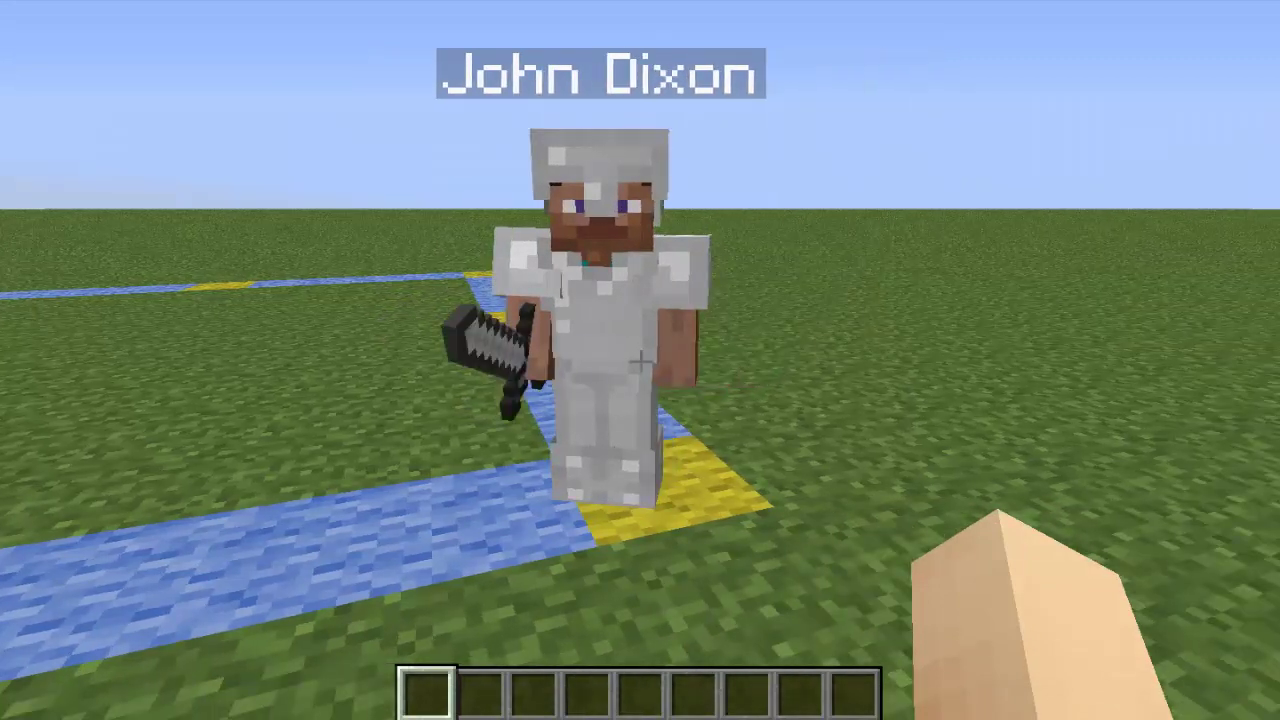
{"action": "key", "text": "w"}
{"action": "key", "text": "a"}
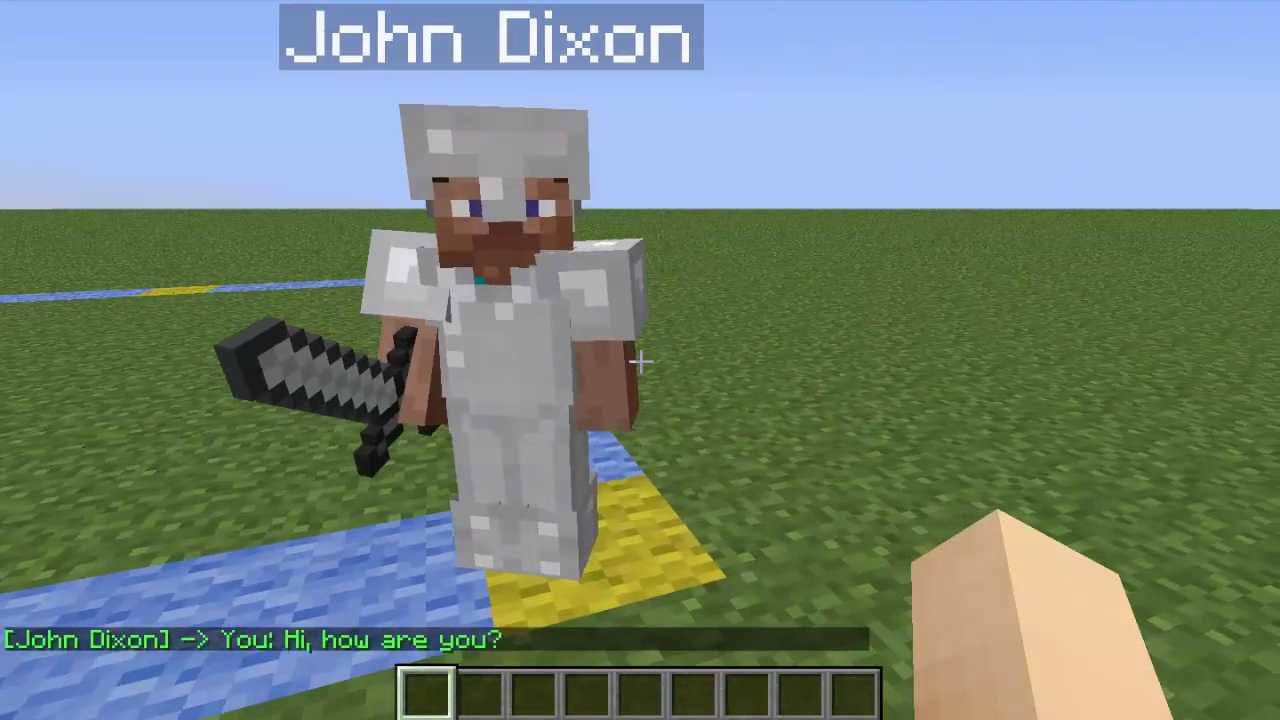
Step: Reopen the NPC's text editor with /npc text and turn off its close talking with the close command
{"action": "key", "text": "slash"}
{"action": "type", "text": "npc text"}
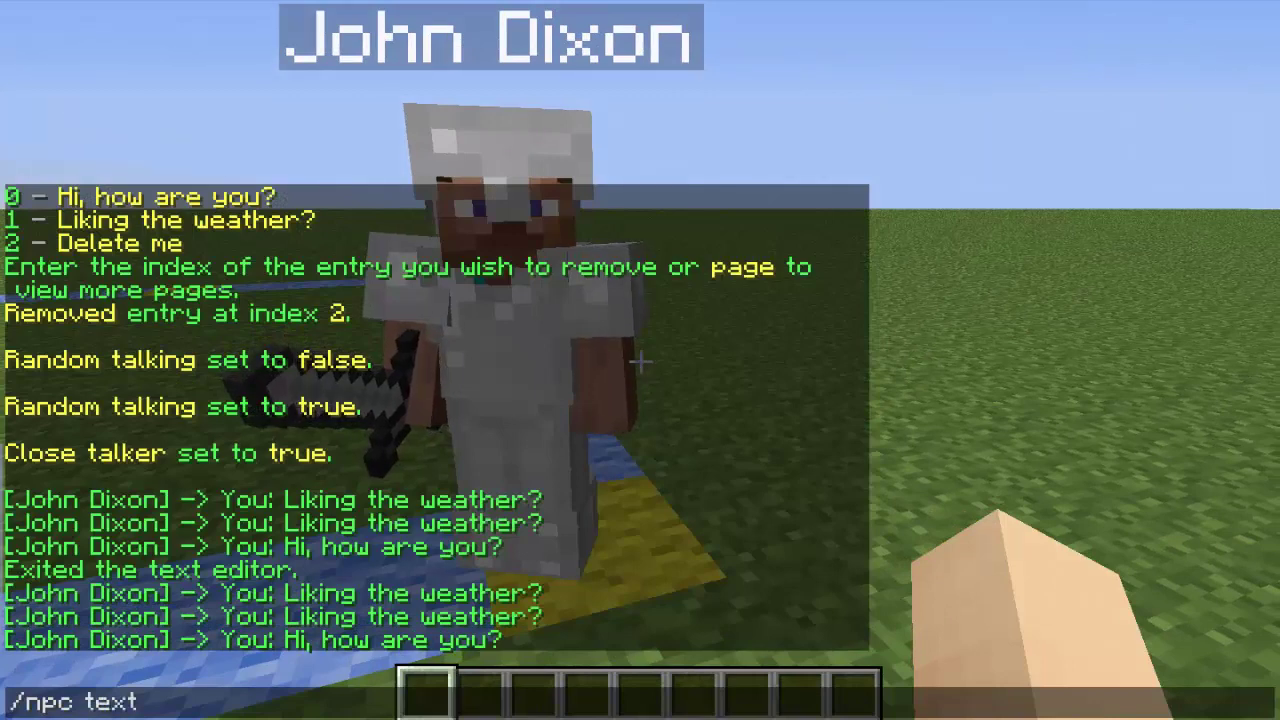
{"action": "key", "text": "Return"}
{"action": "type", "text": "tclose"}
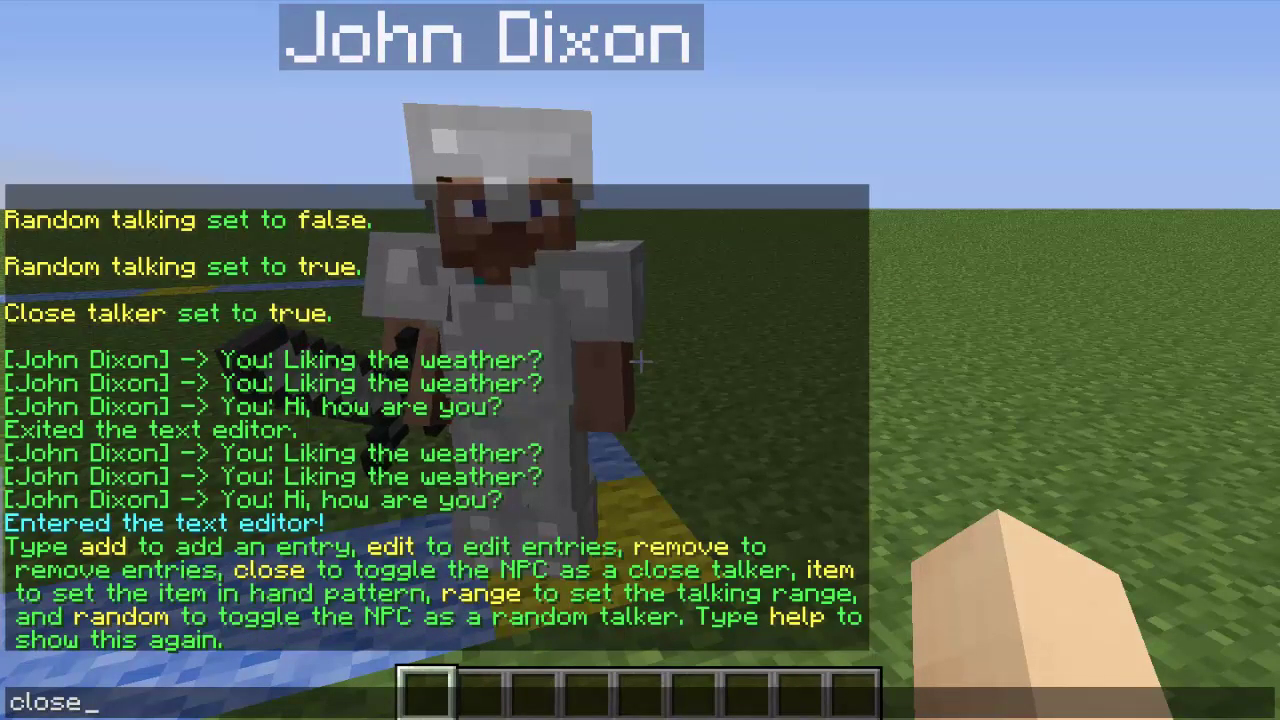
{"action": "key", "text": "Return"}
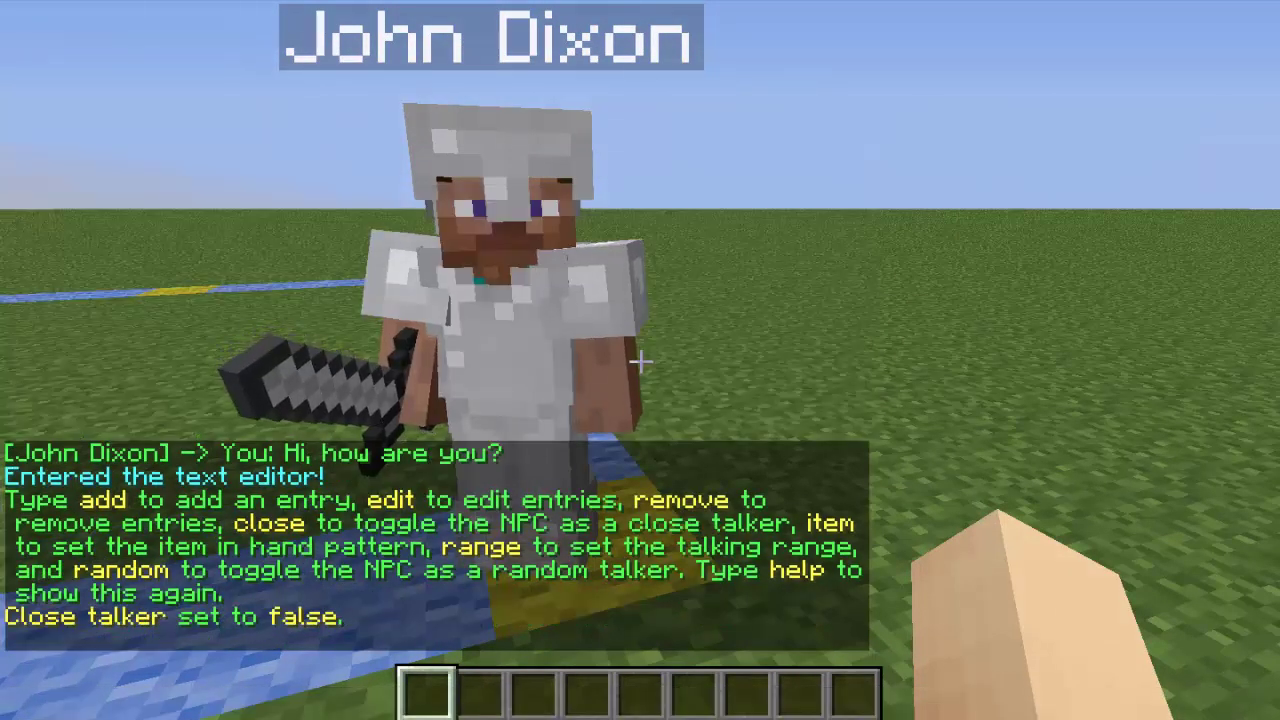
Step: Exit the NPC's text editor with /npc text, back away and approach the NPC to check its close talking
{"action": "key", "text": "slash"}
{"action": "type", "text": "npc text"}
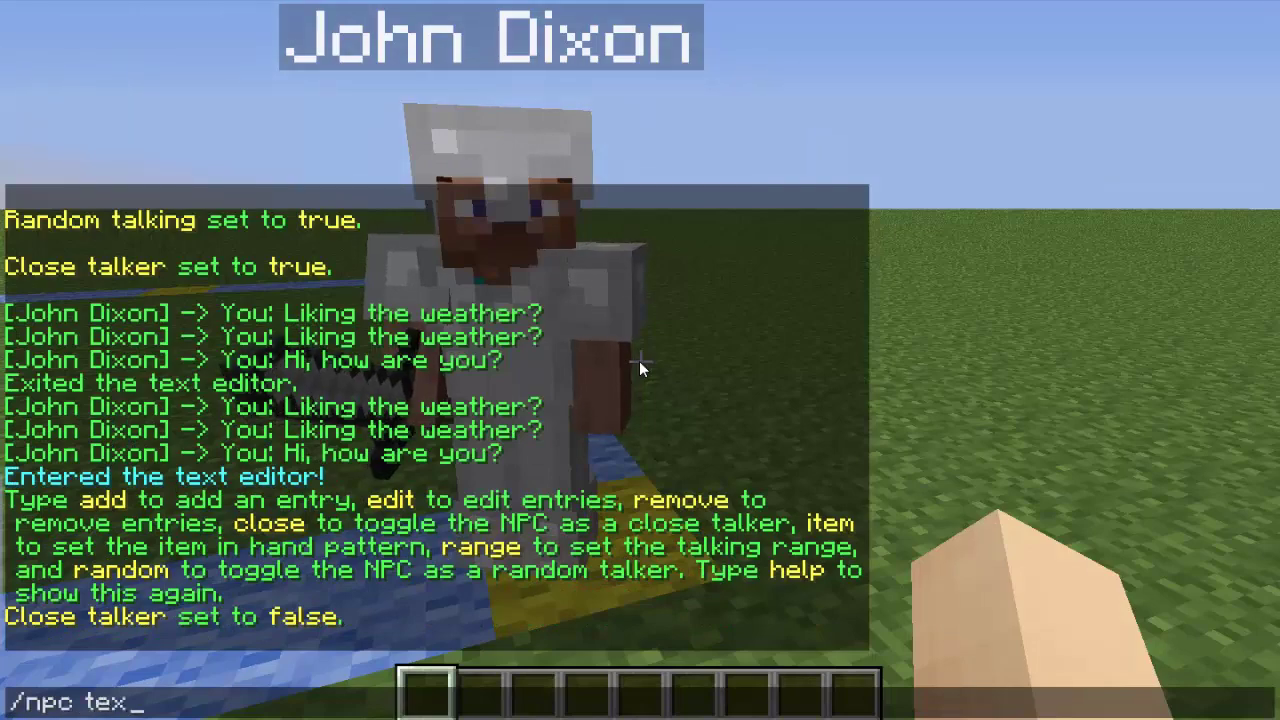
{"action": "key", "text": "Return"}
{"action": "key", "text": "s"}
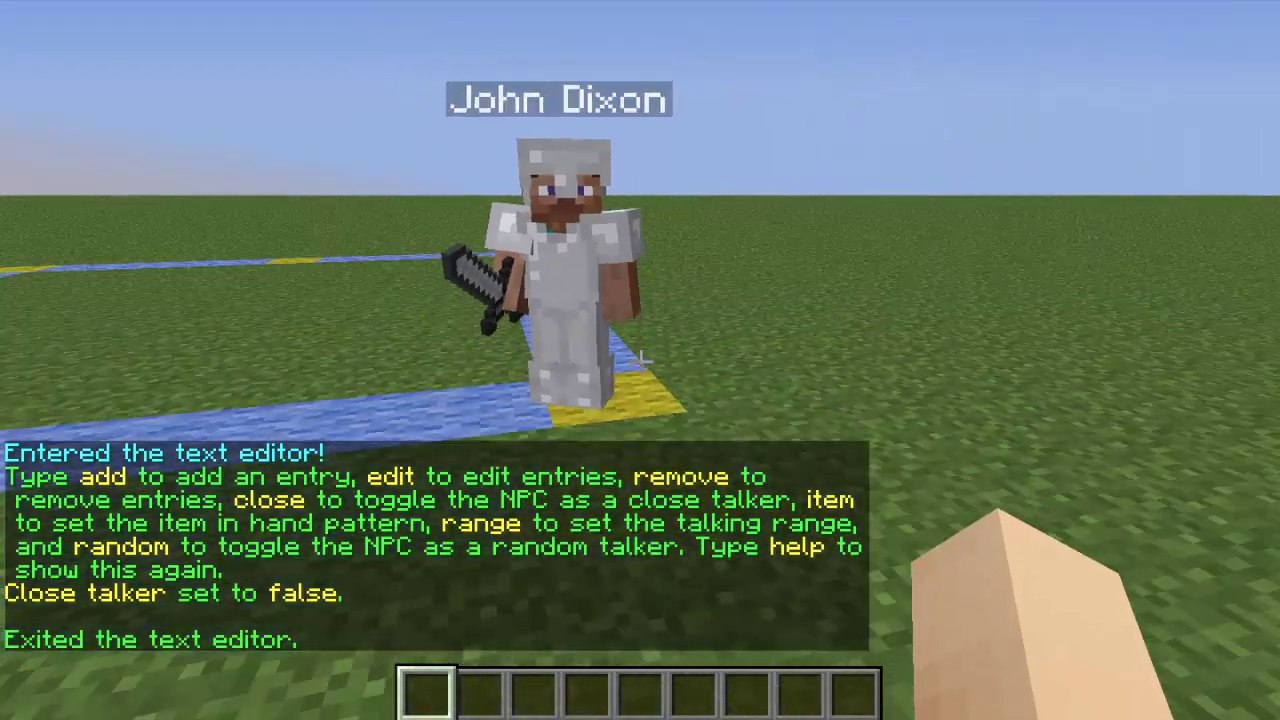
{"action": "key", "text": "w"}
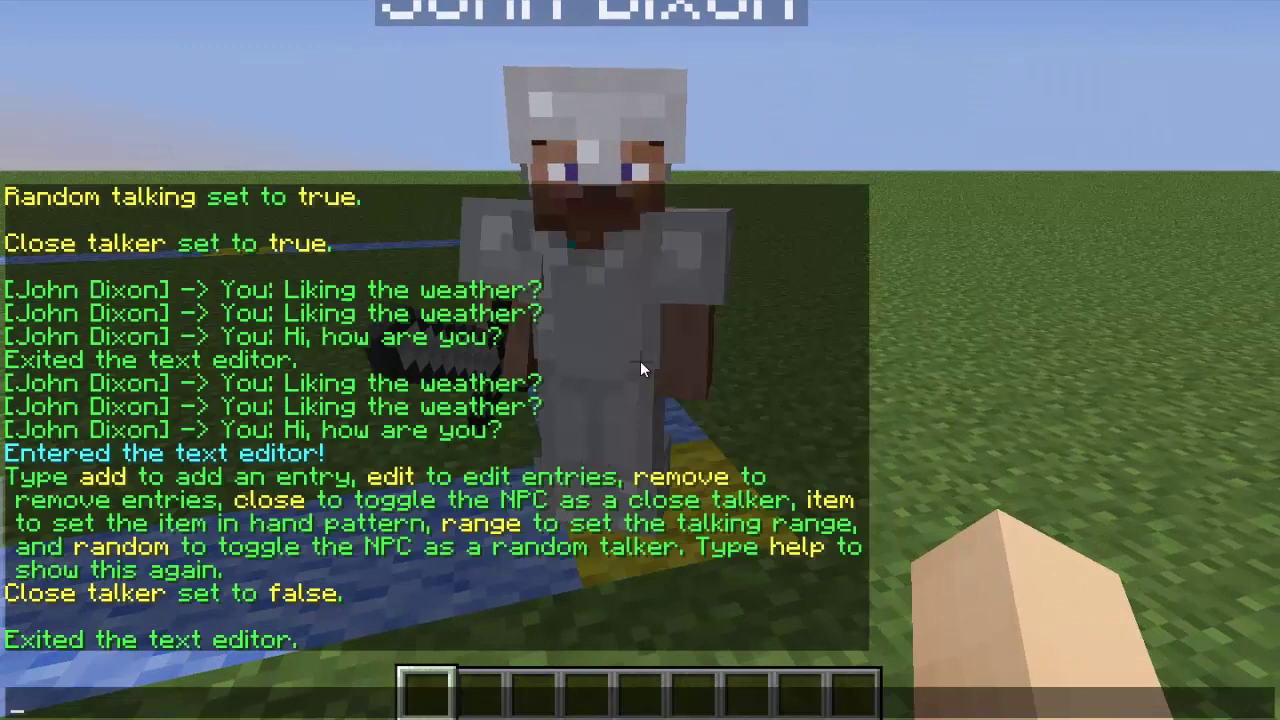
Step: Make the NPC controllable with the /npc controllable command
{"action": "key", "text": "slash"}
{"action": "type", "text": "npc contr"}
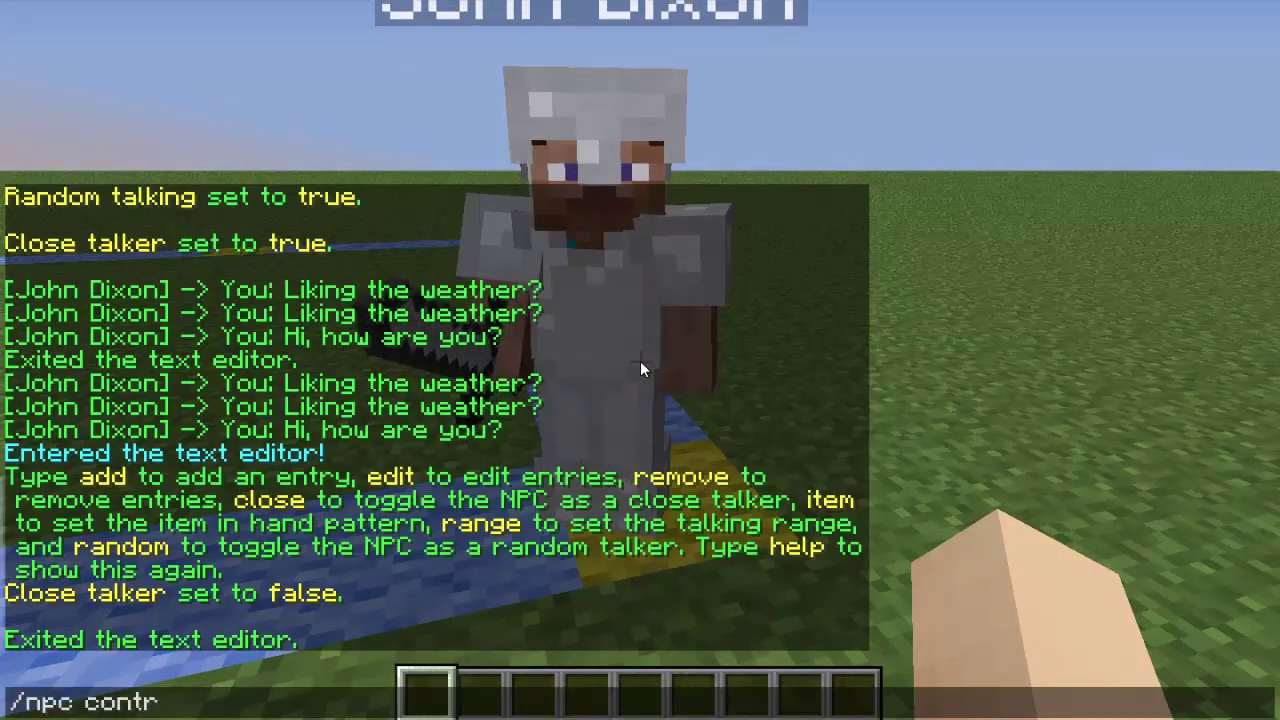
{"action": "type", "text": "ollable"}
{"action": "key", "text": "Return"}
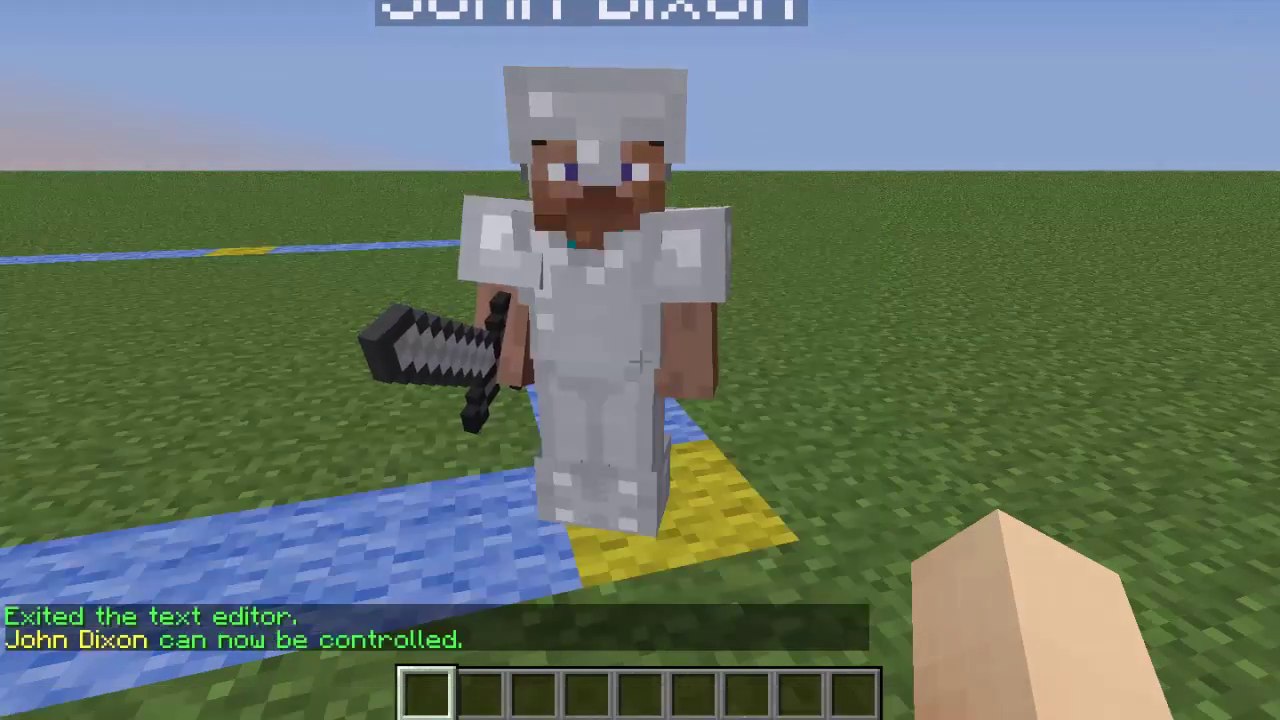
Step: Set the world time to day with /time day, walk up to the NPC and mount it to test controlling it
{"action": "type", "text": "t/time day"}
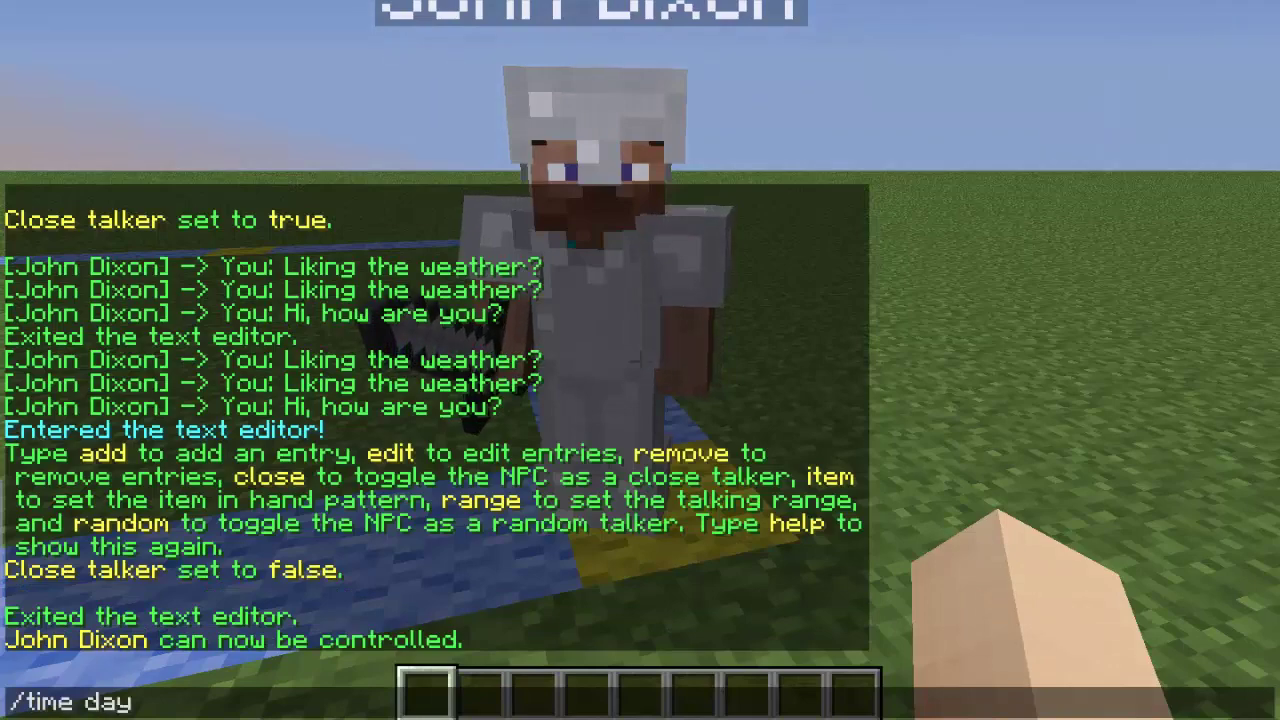
{"action": "key", "text": "Return"}
{"action": "key", "text": "s"}
{"action": "key", "text": "w"}
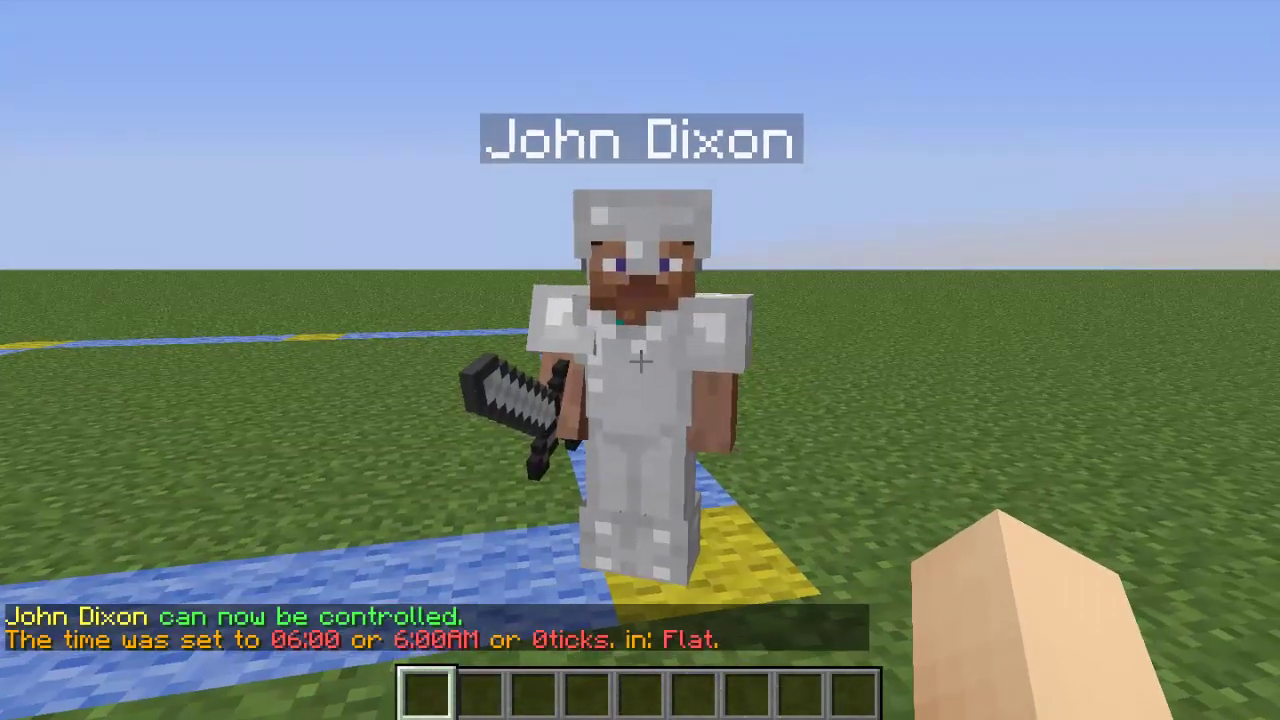
{"action": "key", "text": "w"}
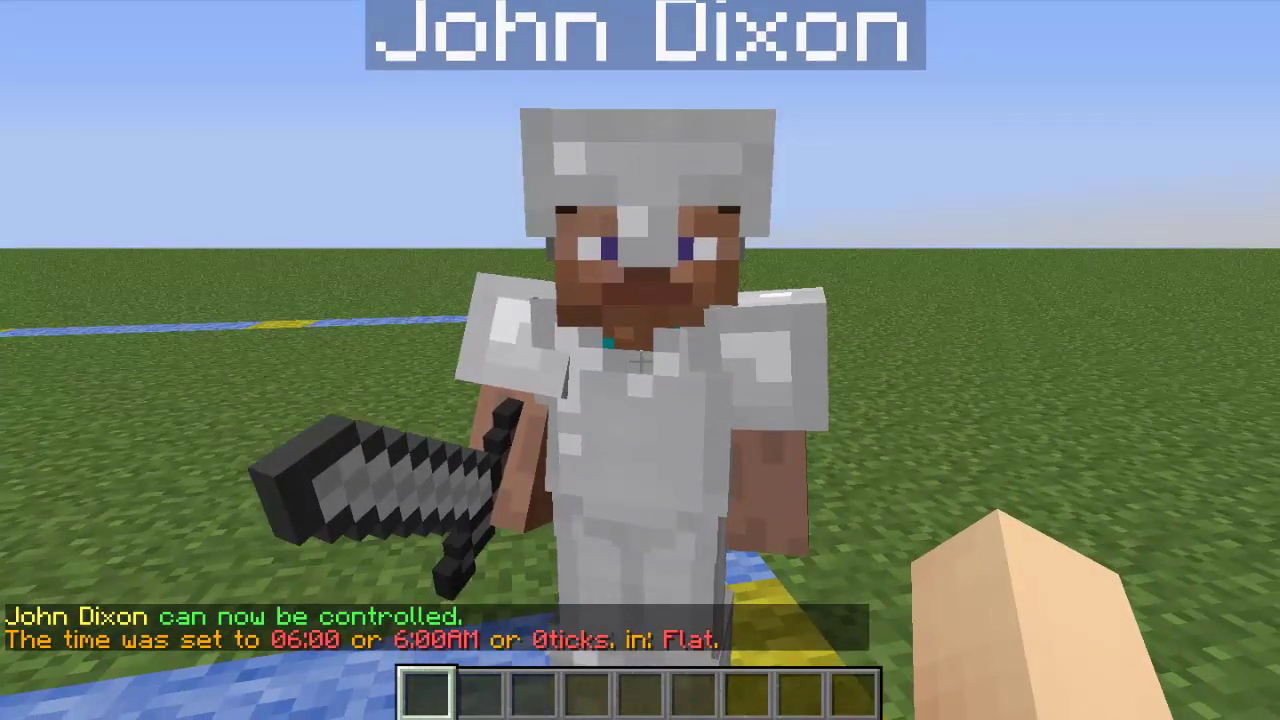
{"action": "right_click", "coordinate": [640, 361]}
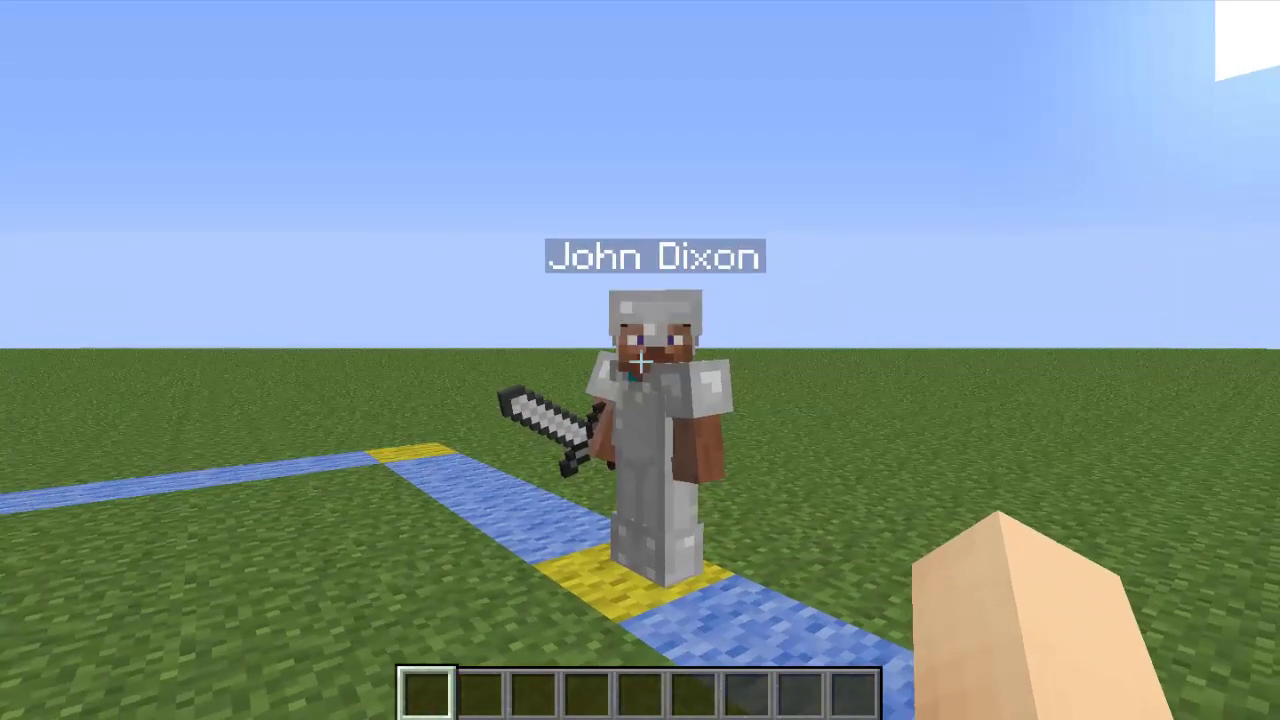
Step: Turn off the NPC's controllability with /npc controllable and back away from it
{"action": "key", "text": "slash"}
{"action": "type", "text": "npc c"}
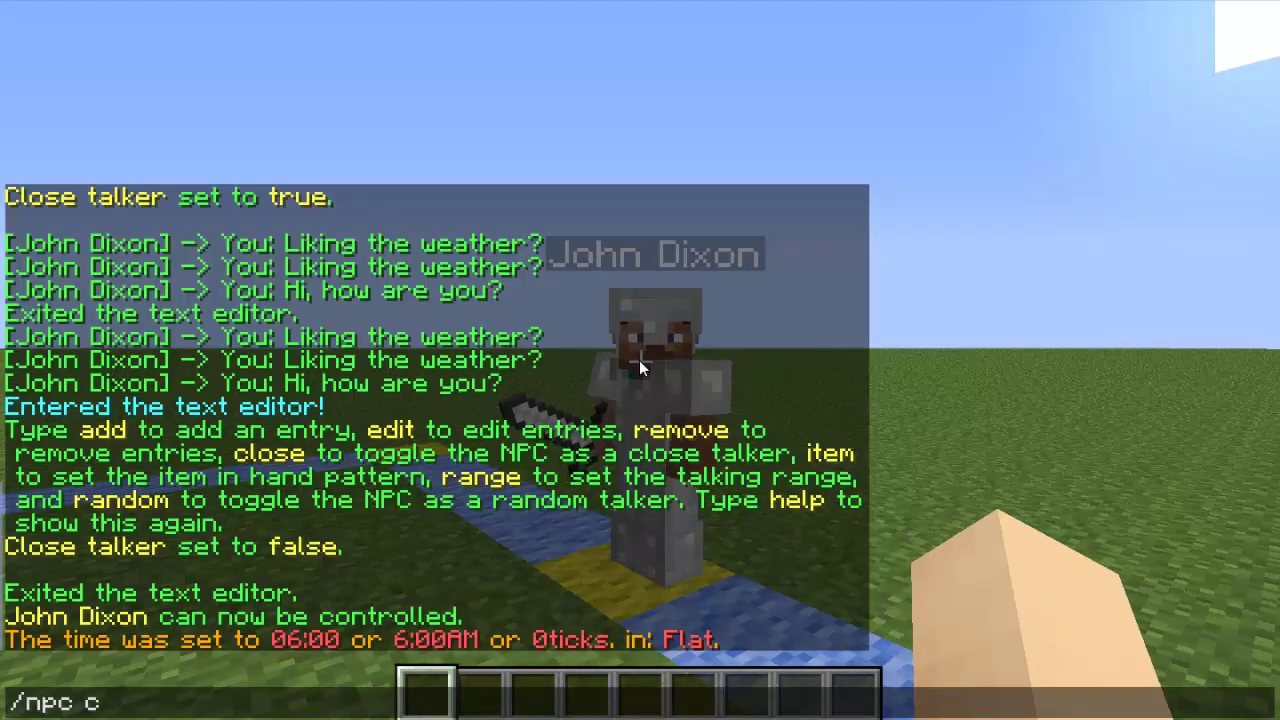
{"action": "type", "text": "ontrollable"}
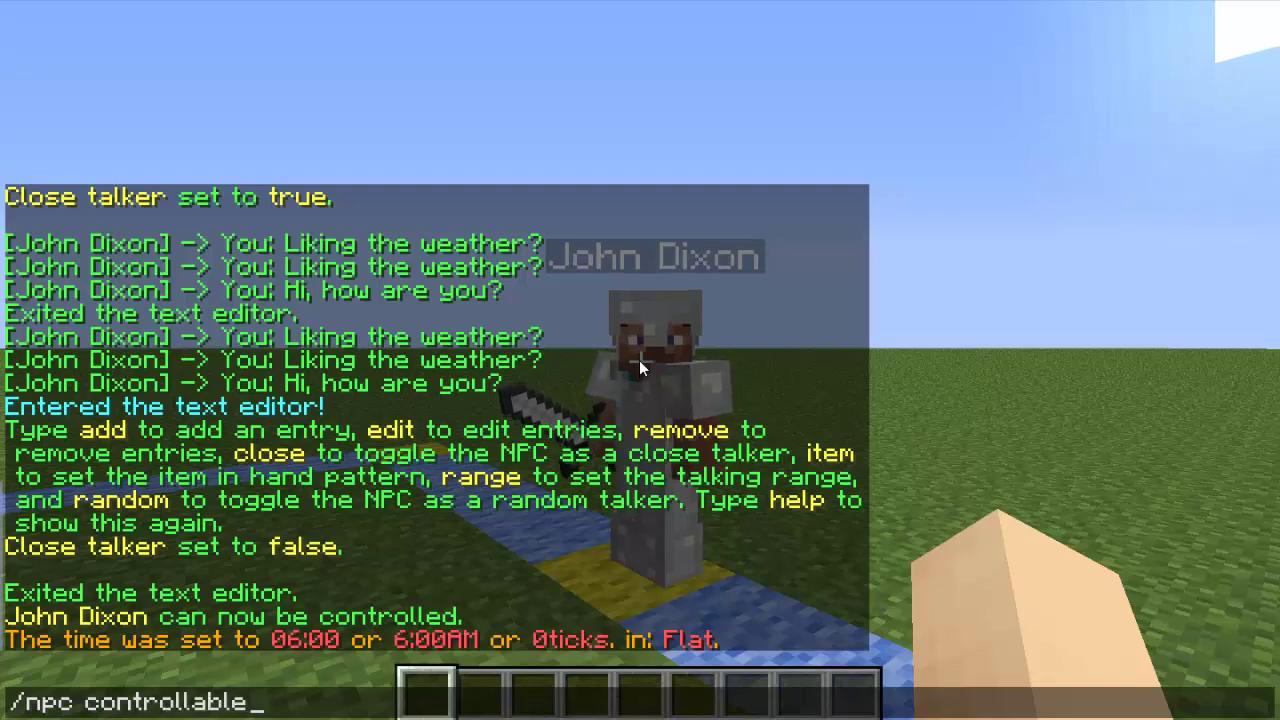
{"action": "key", "text": "Return"}
{"action": "key", "text": "s"}
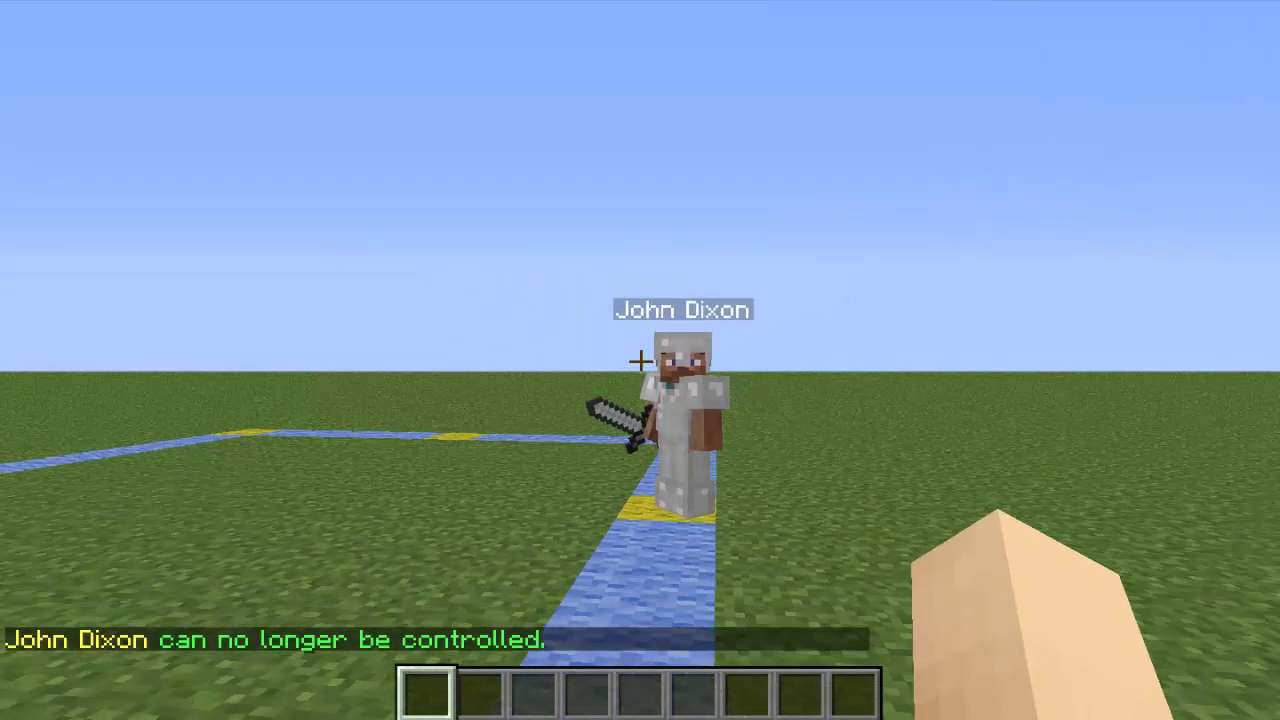
{"action": "key", "text": "s"}
{"action": "key", "text": "a"}
{"action": "key", "text": "w"}
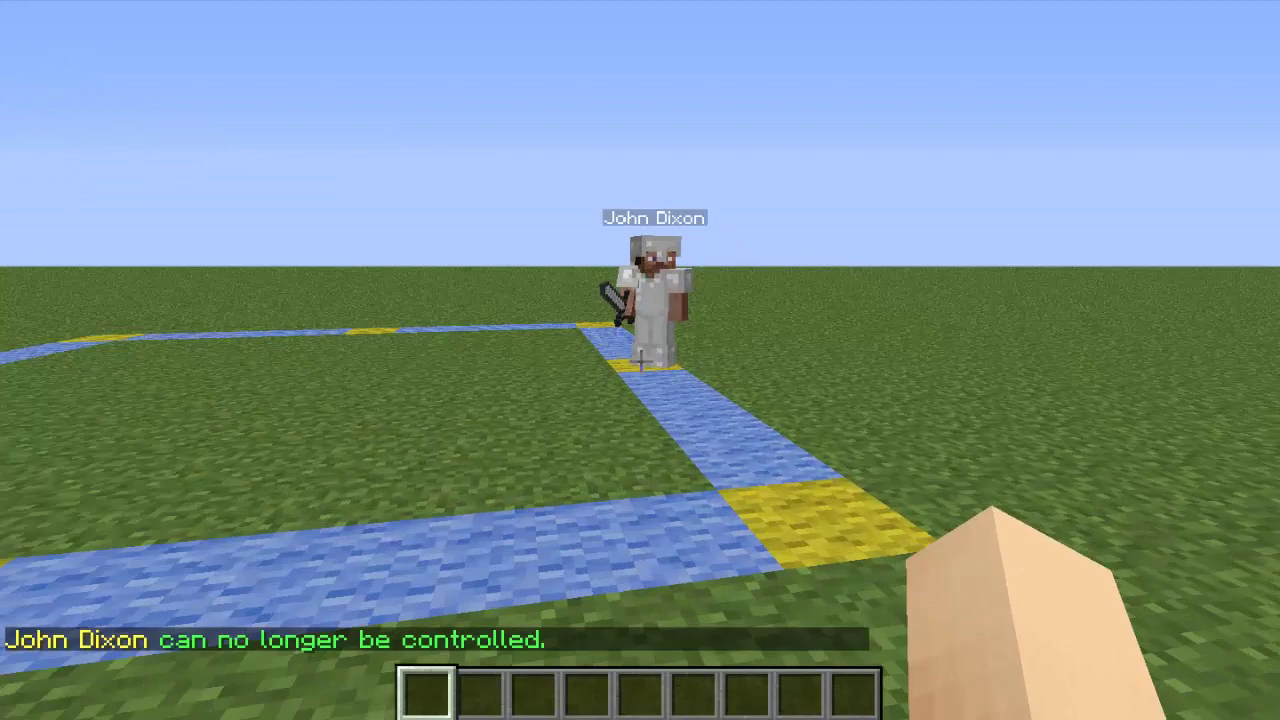
{"action": "key", "text": "w"}
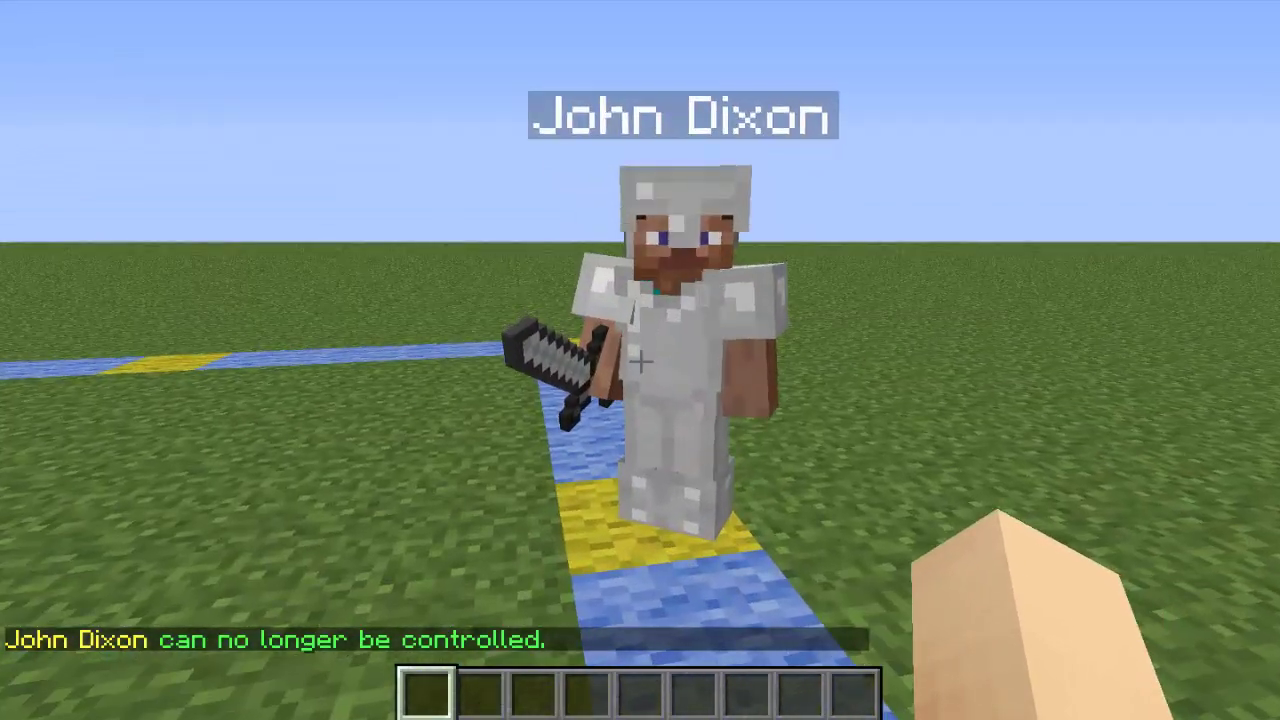
{"action": "key", "text": "space"}
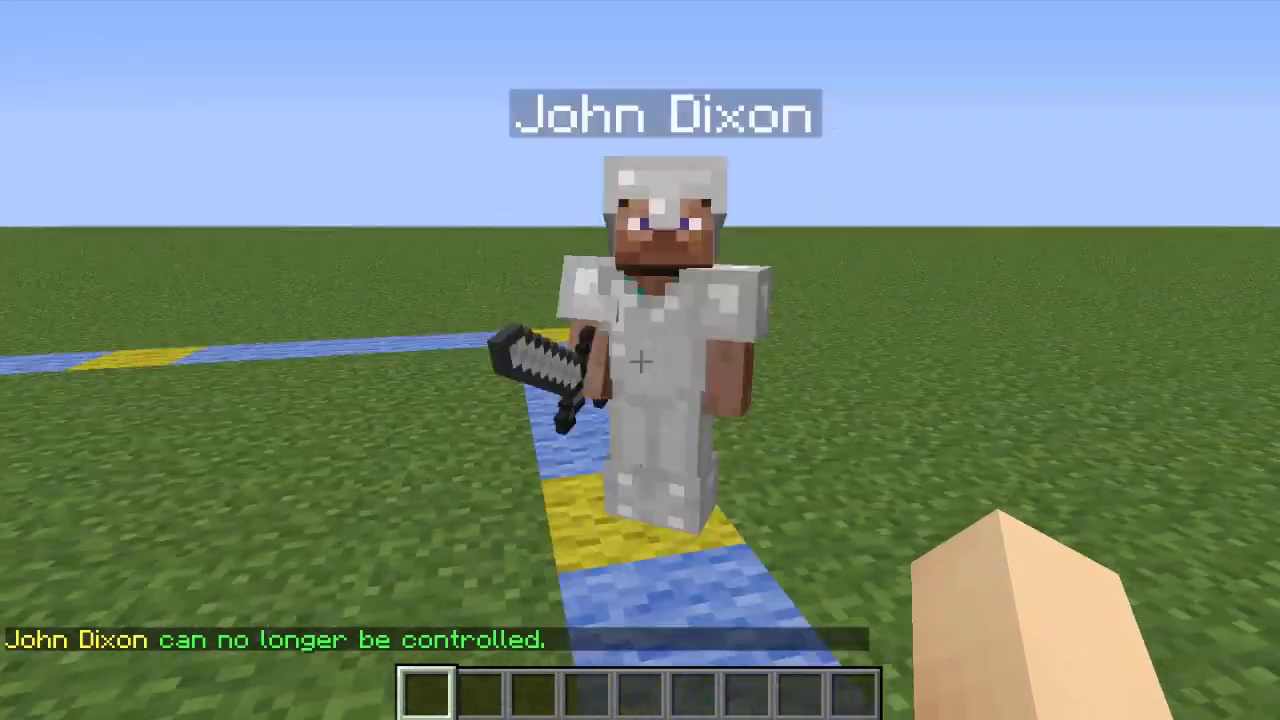
{"action": "key", "text": "space"}
{"action": "key", "text": "space"}
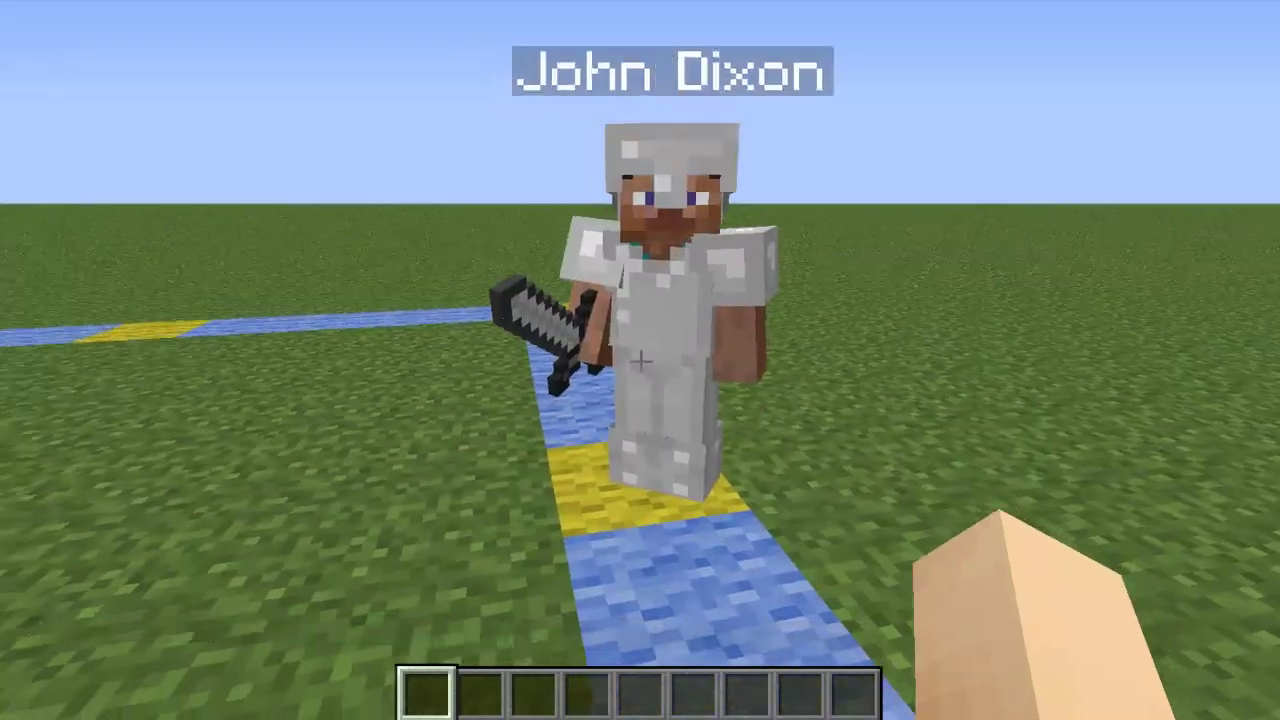
{"action": "key", "text": "a"}
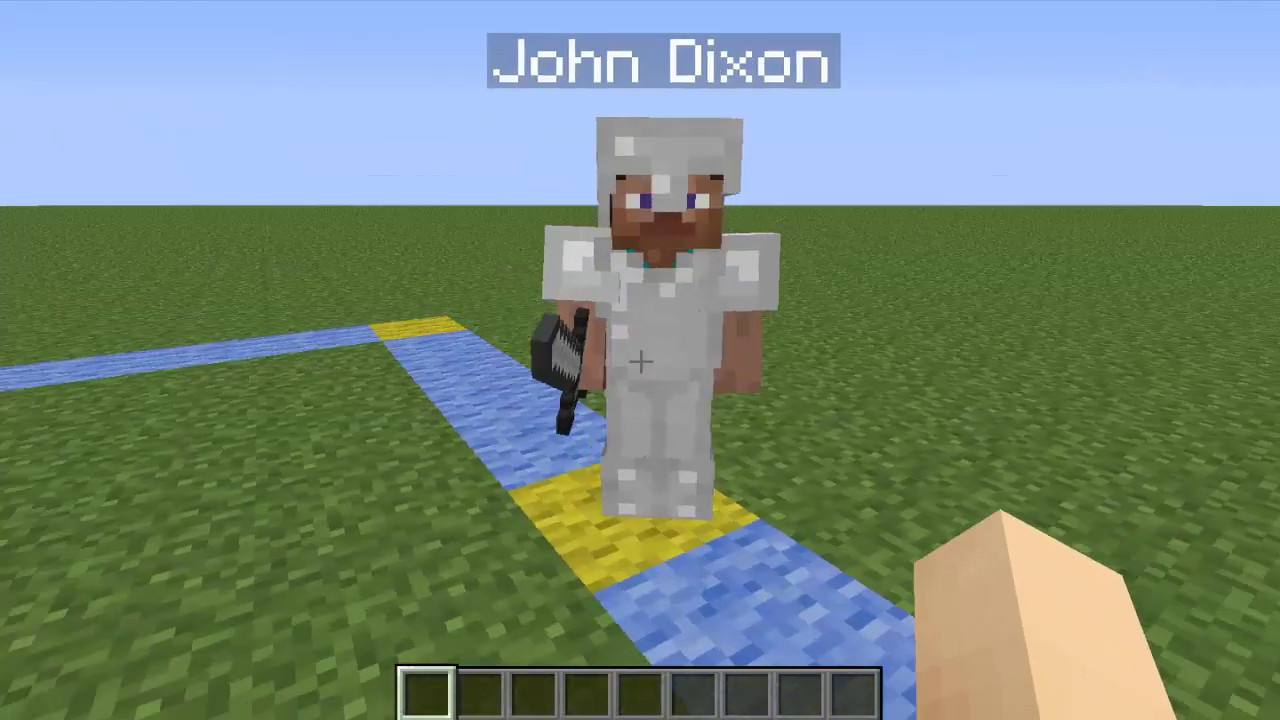
{"action": "key", "text": "d"}
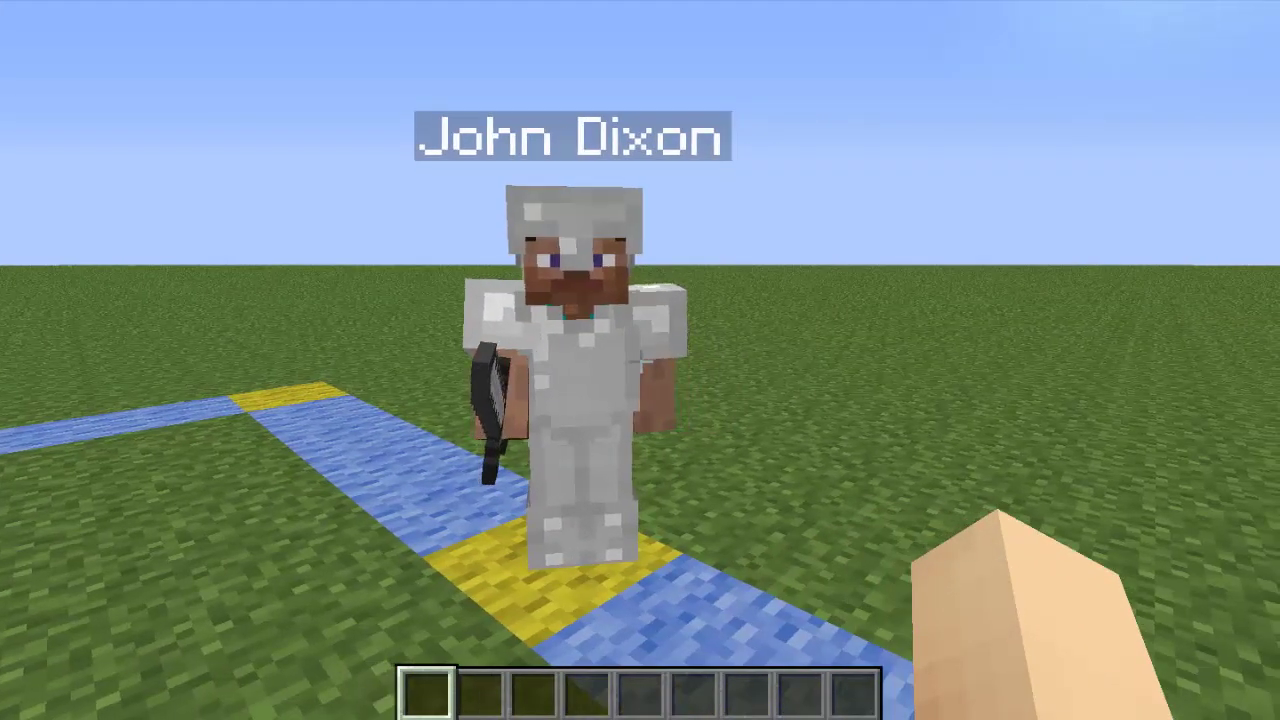
Step: Enter the NPC's waypoint editor with /npc path and add waypoints on seven yellow blocks around the blue track
{"action": "type", "text": "t"}
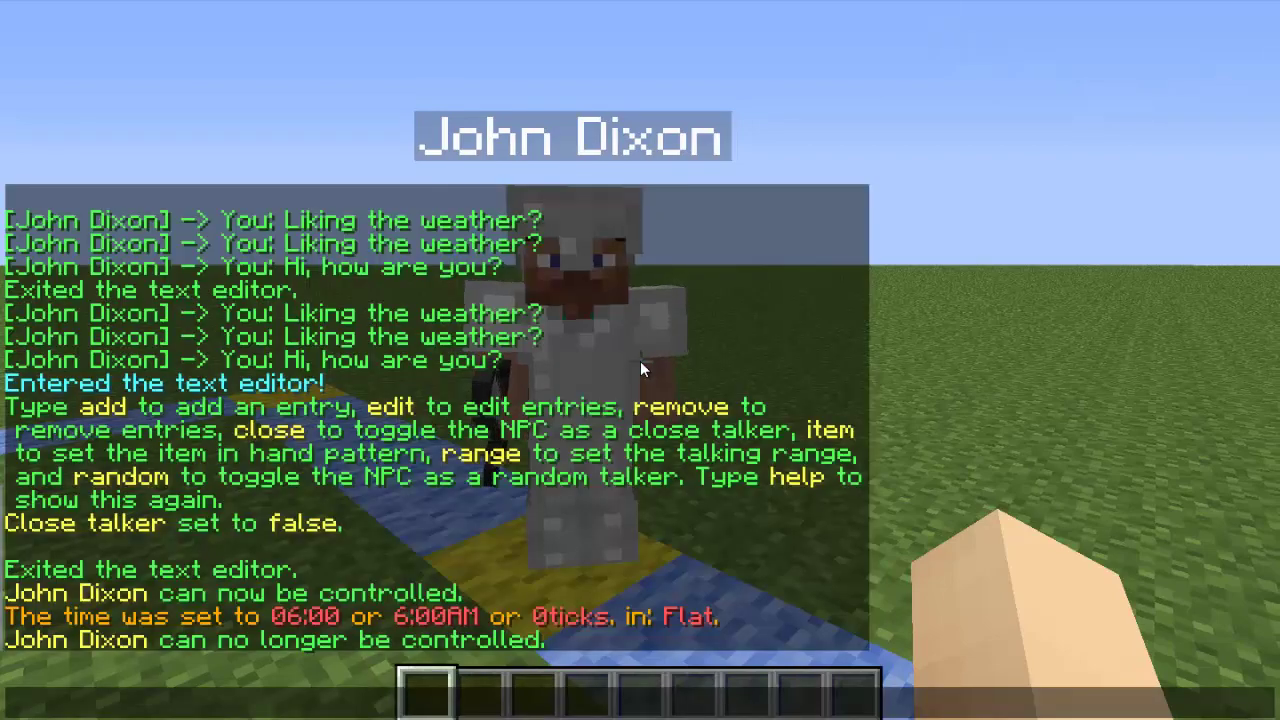
{"action": "type", "text": "/npc path"}
{"action": "key", "text": "Return"}
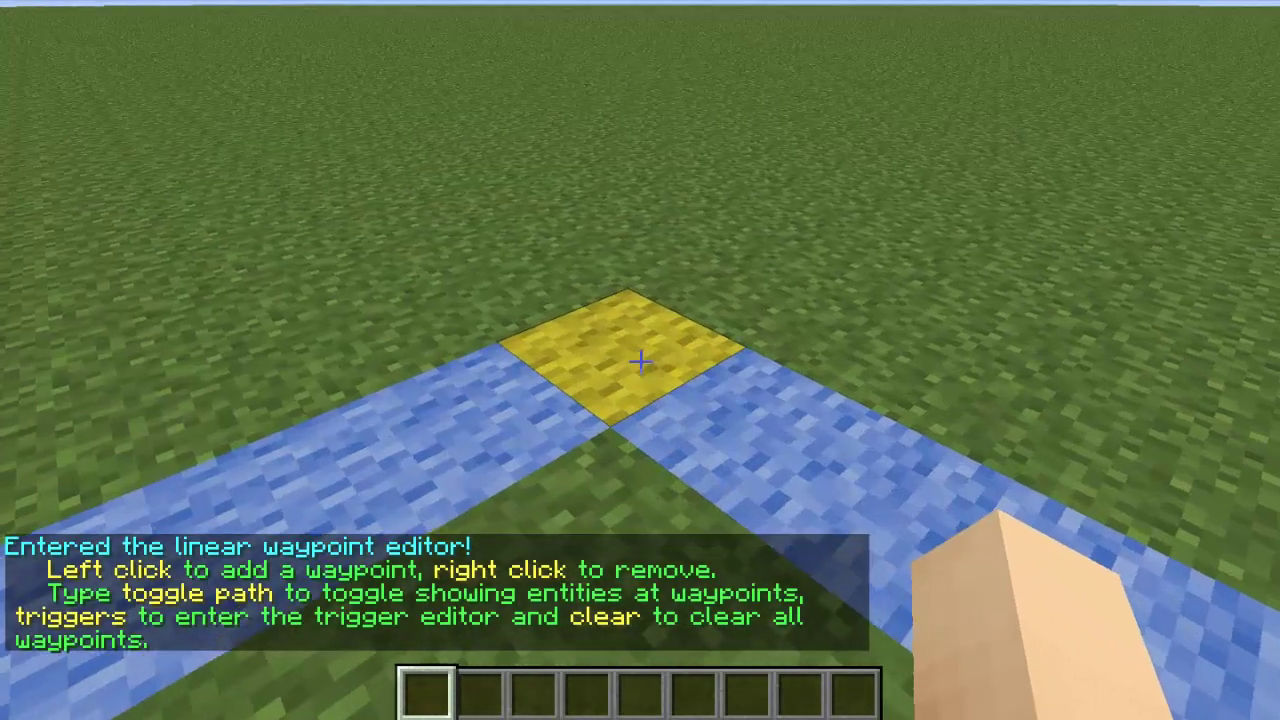
{"action": "left_click", "coordinate": [640, 362]}
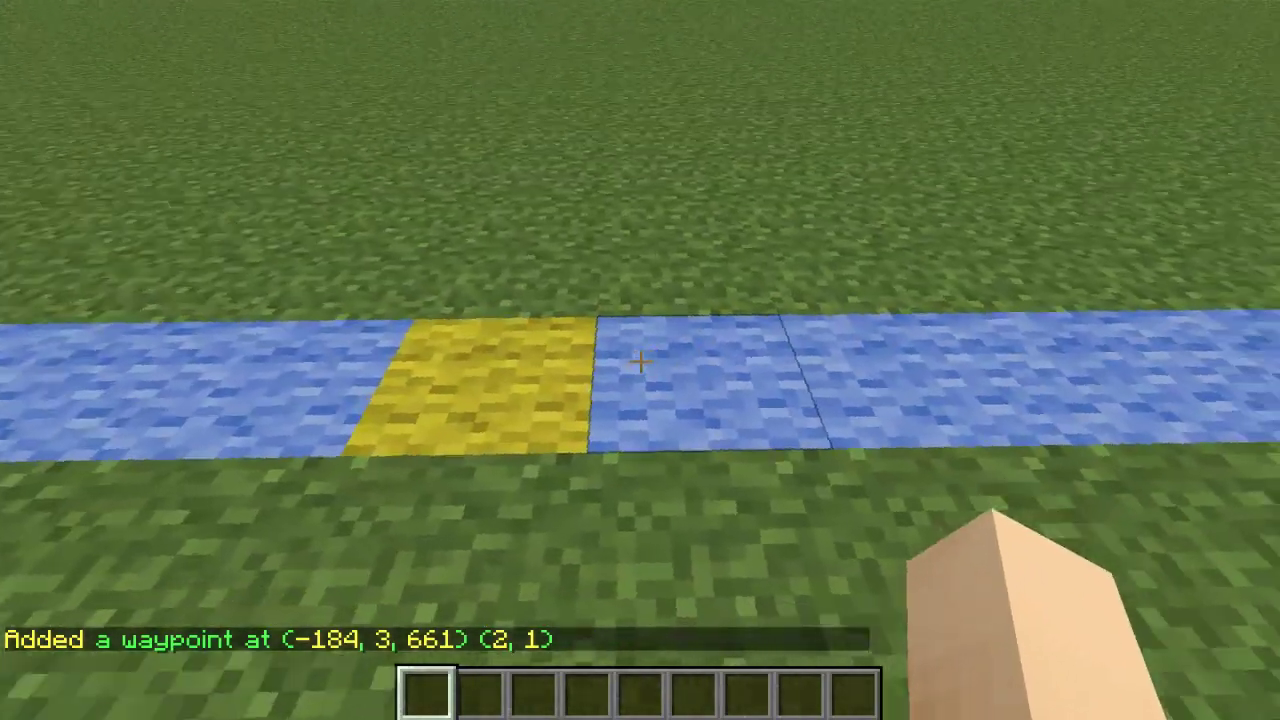
{"action": "left_click", "coordinate": [640, 362]}
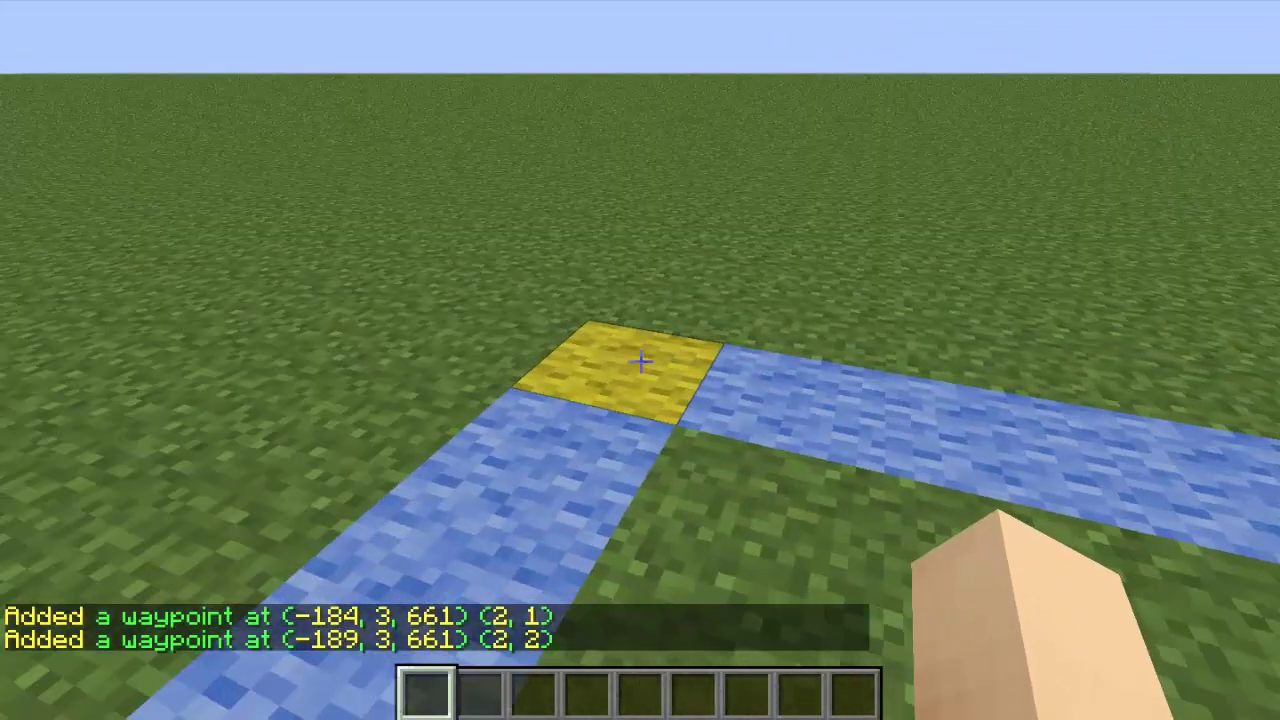
{"action": "left_click", "coordinate": [640, 362]}
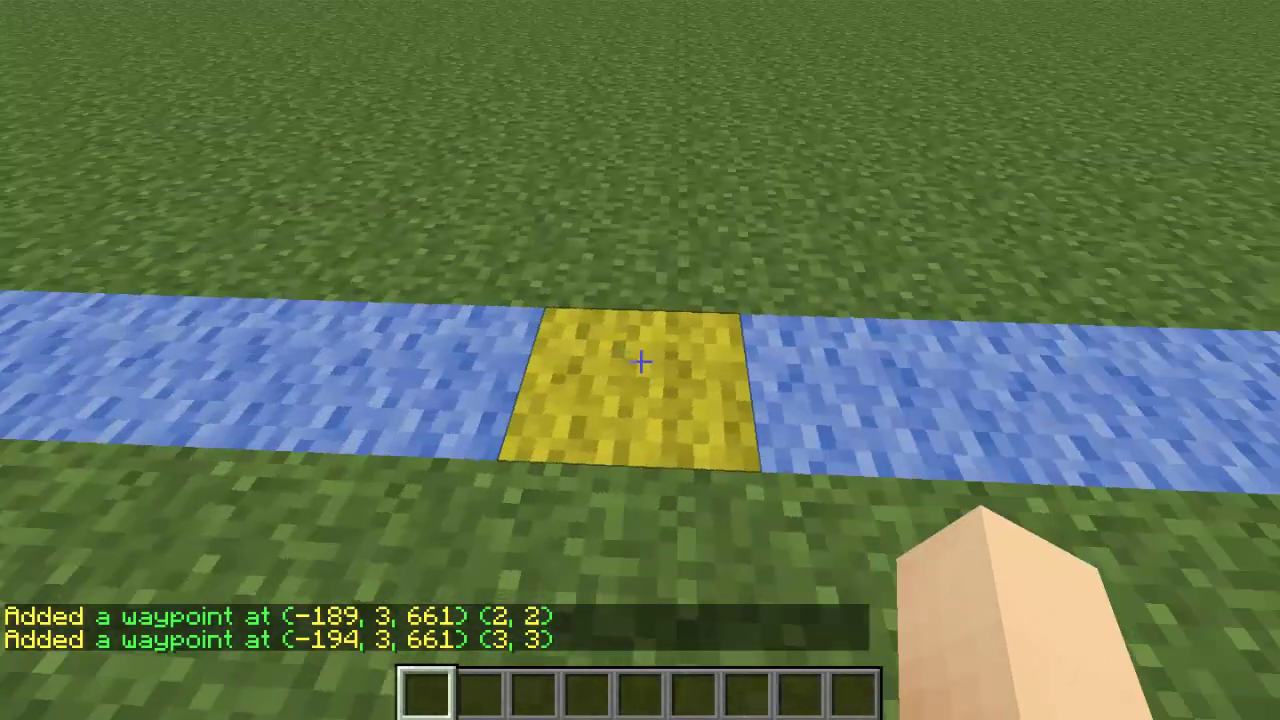
{"action": "left_click", "coordinate": [640, 362]}
{"action": "left_click", "coordinate": [640, 362]}
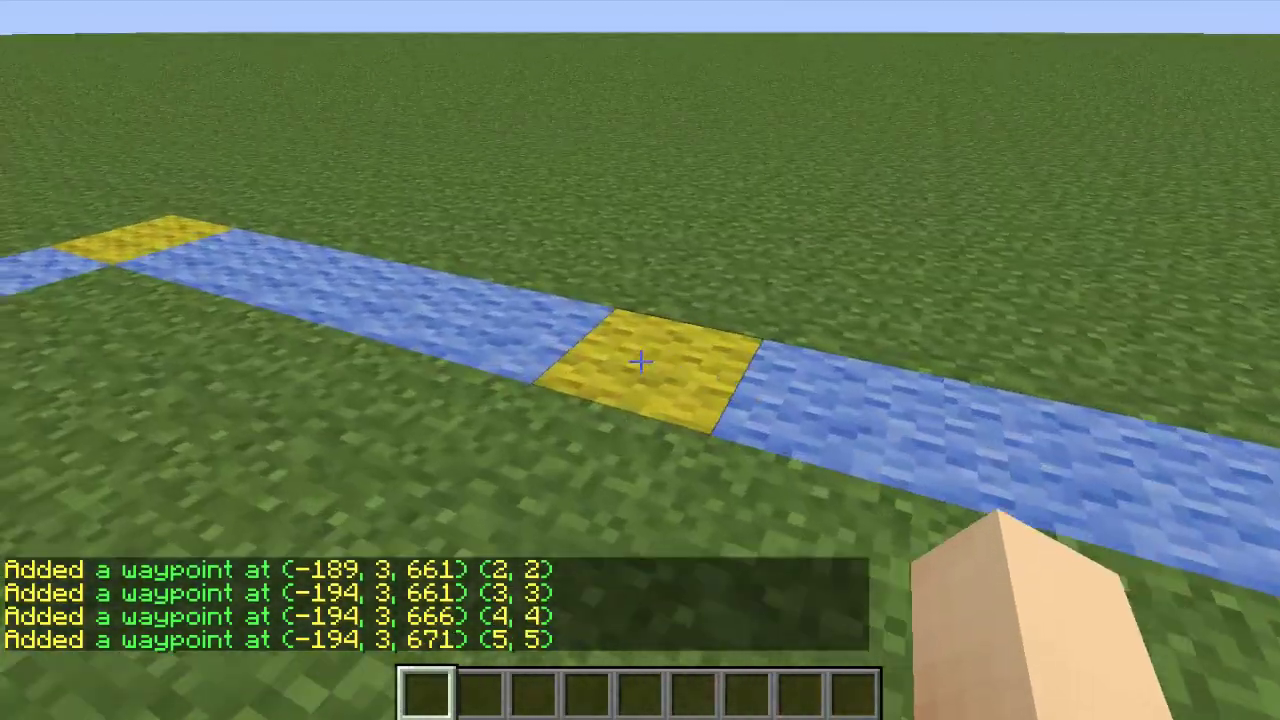
{"action": "left_click", "coordinate": [640, 362]}
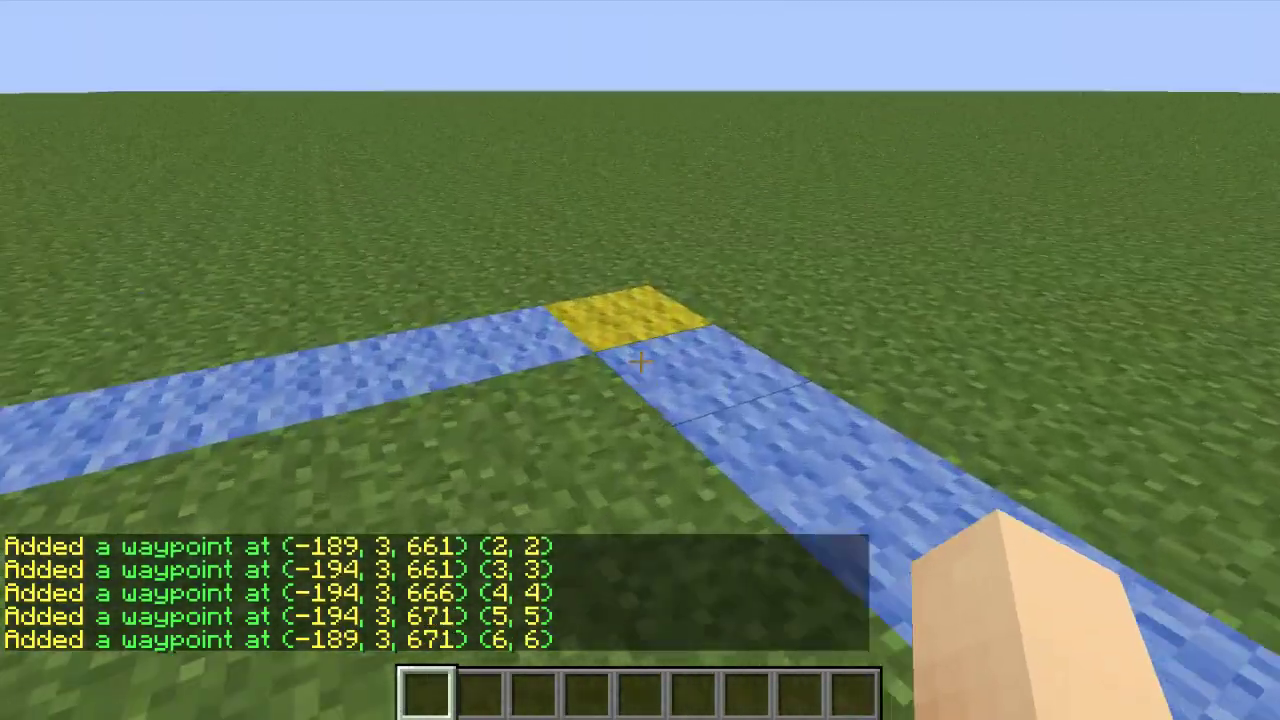
{"action": "left_click", "coordinate": [640, 362]}
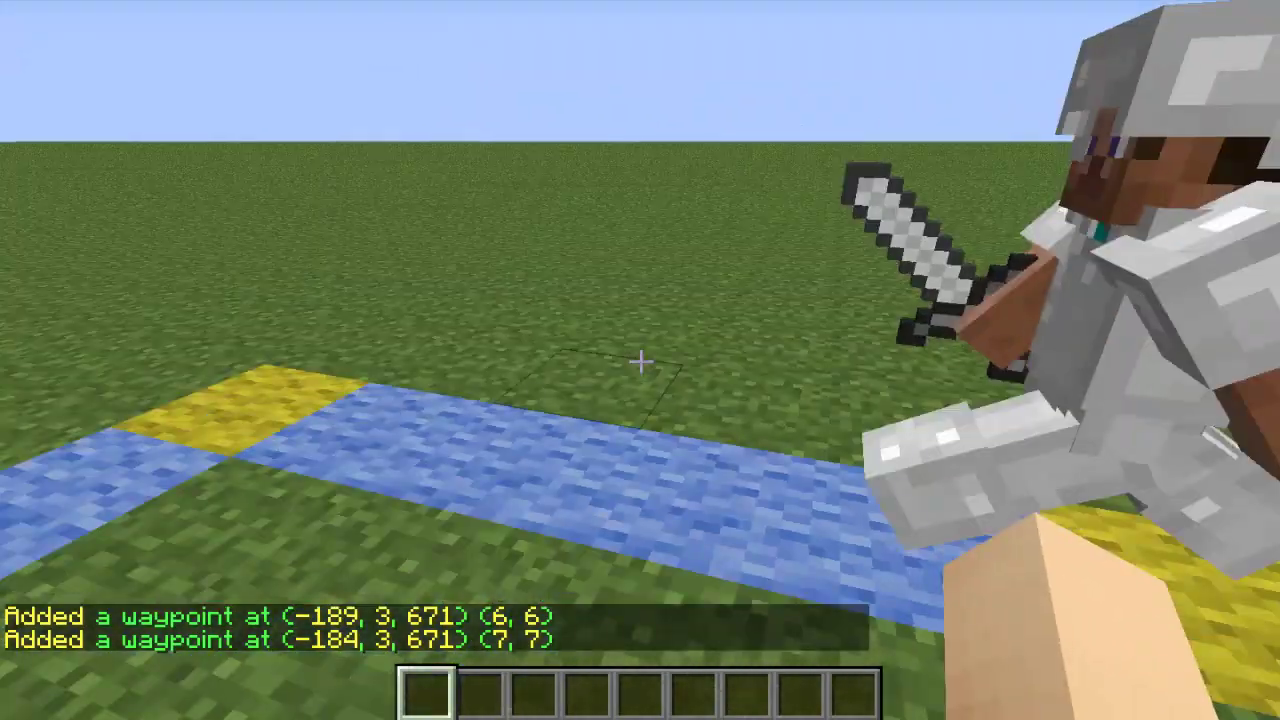
Step: Watch the NPC walk its waypoint route and exit the waypoint editor with /npc path
{"action": "key", "text": "t"}
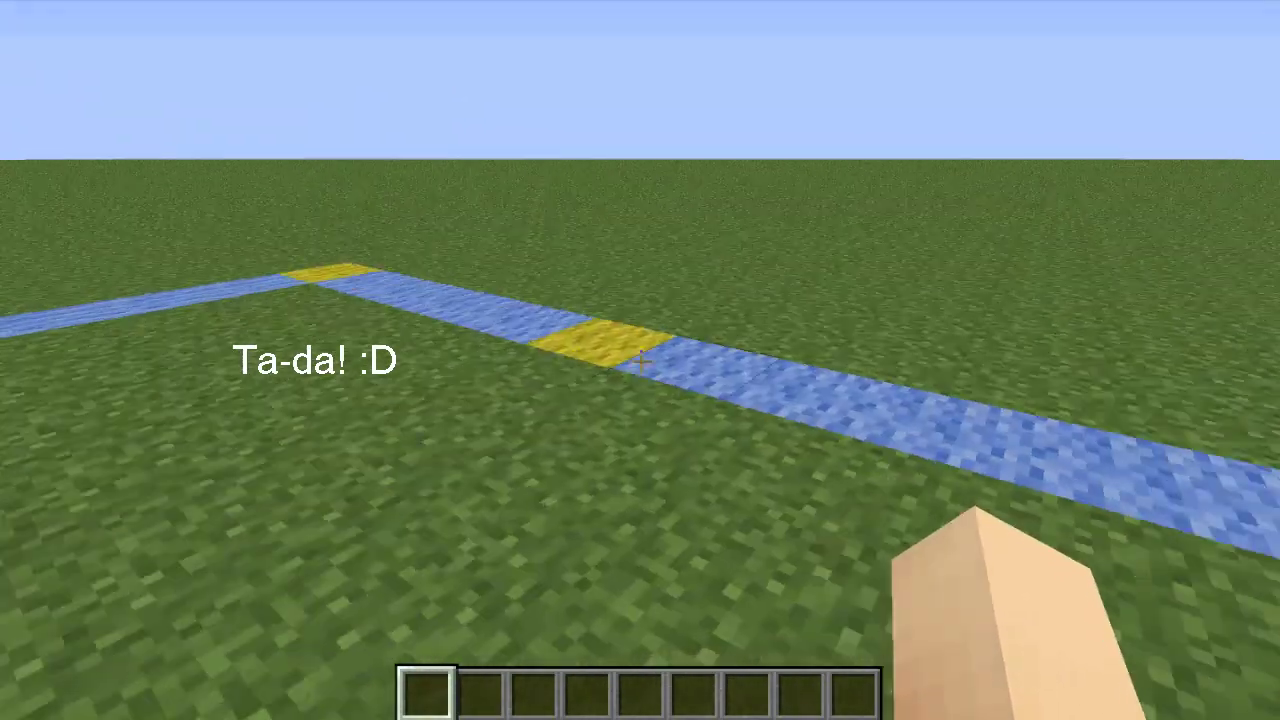
{"action": "key", "text": "t"}
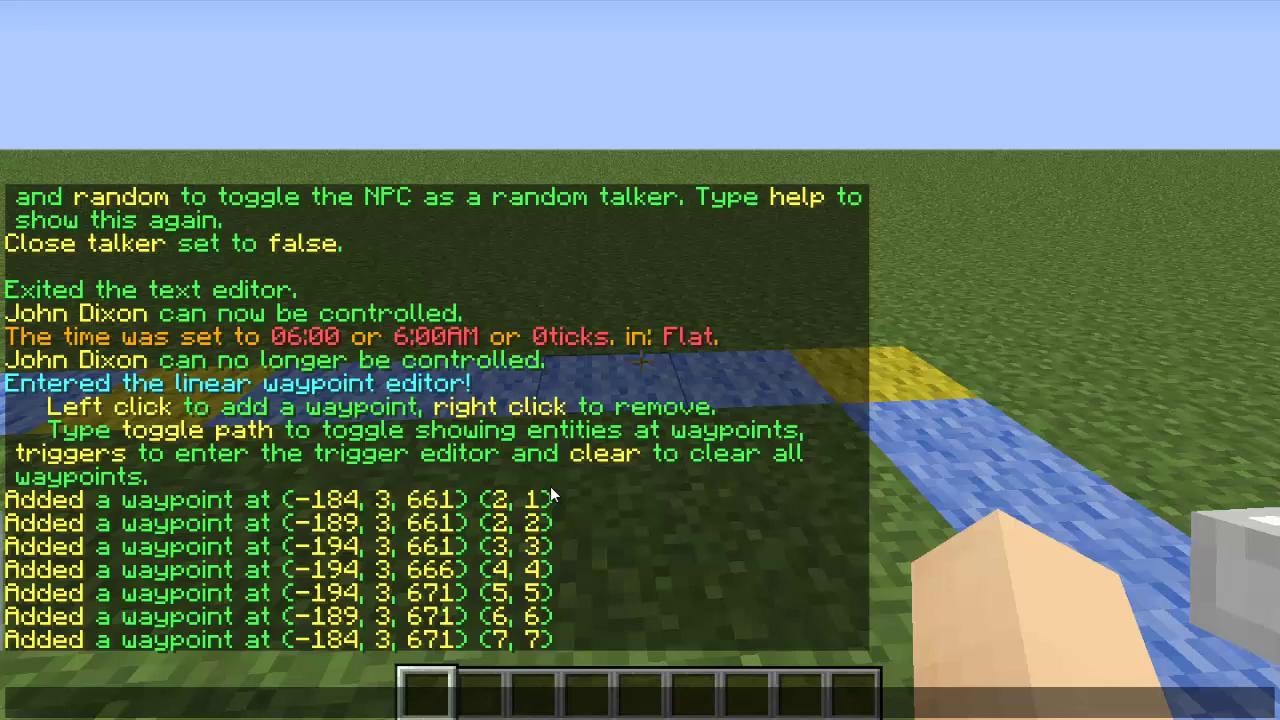
{"action": "type", "text": "/"}
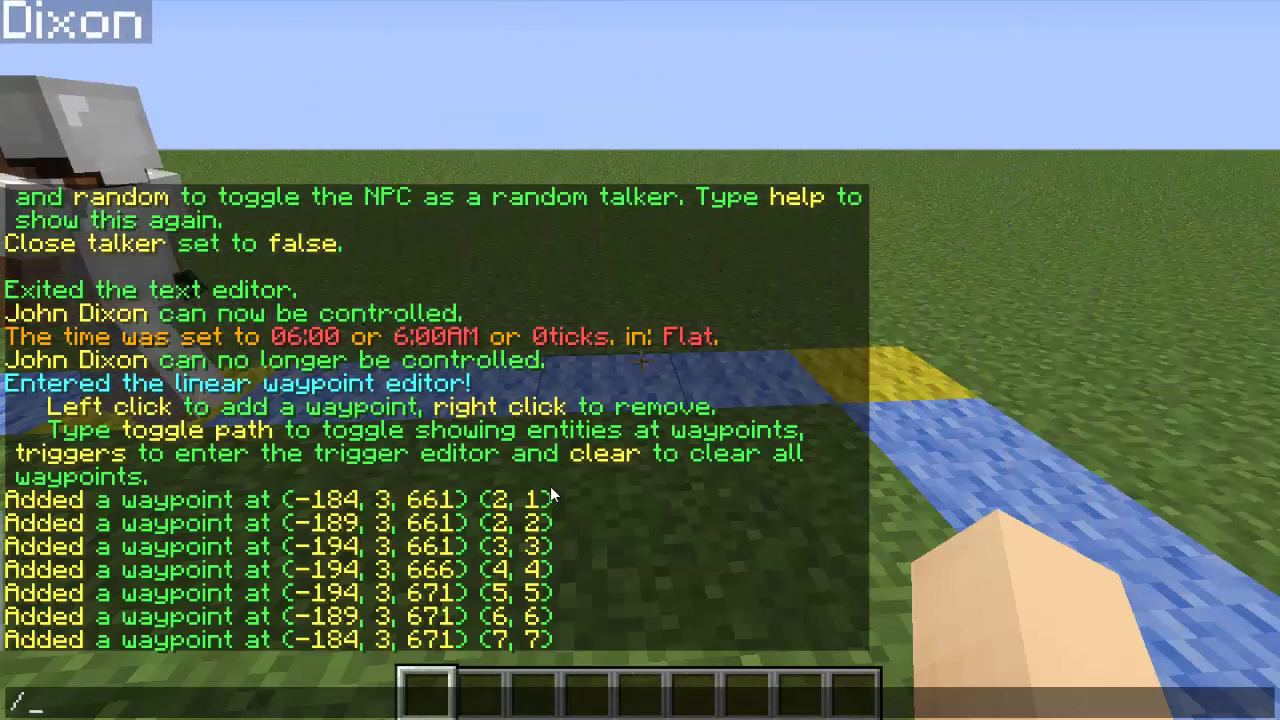
{"action": "type", "text": "npc path"}
{"action": "key", "text": "Return"}
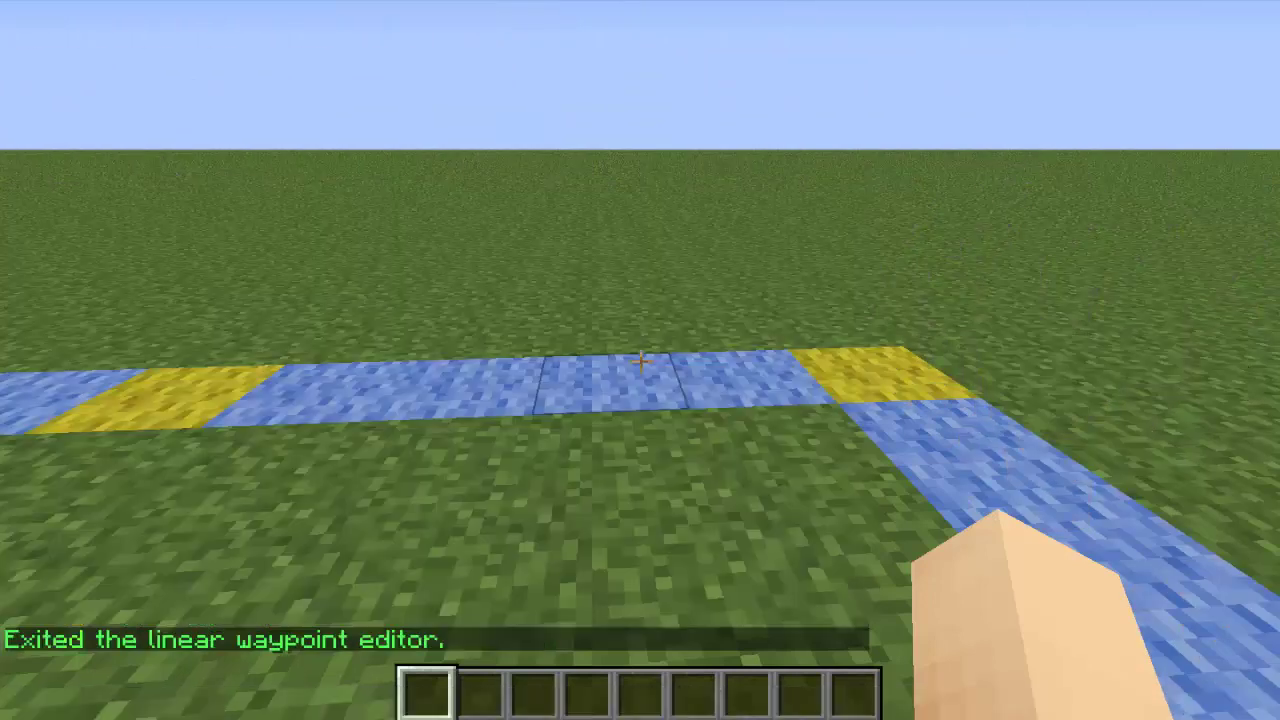
Step: Back away from the track, enter the NPC's text editor with /npc text and start a new text entry
{"action": "key", "text": "a"}
{"action": "key", "text": "s"}
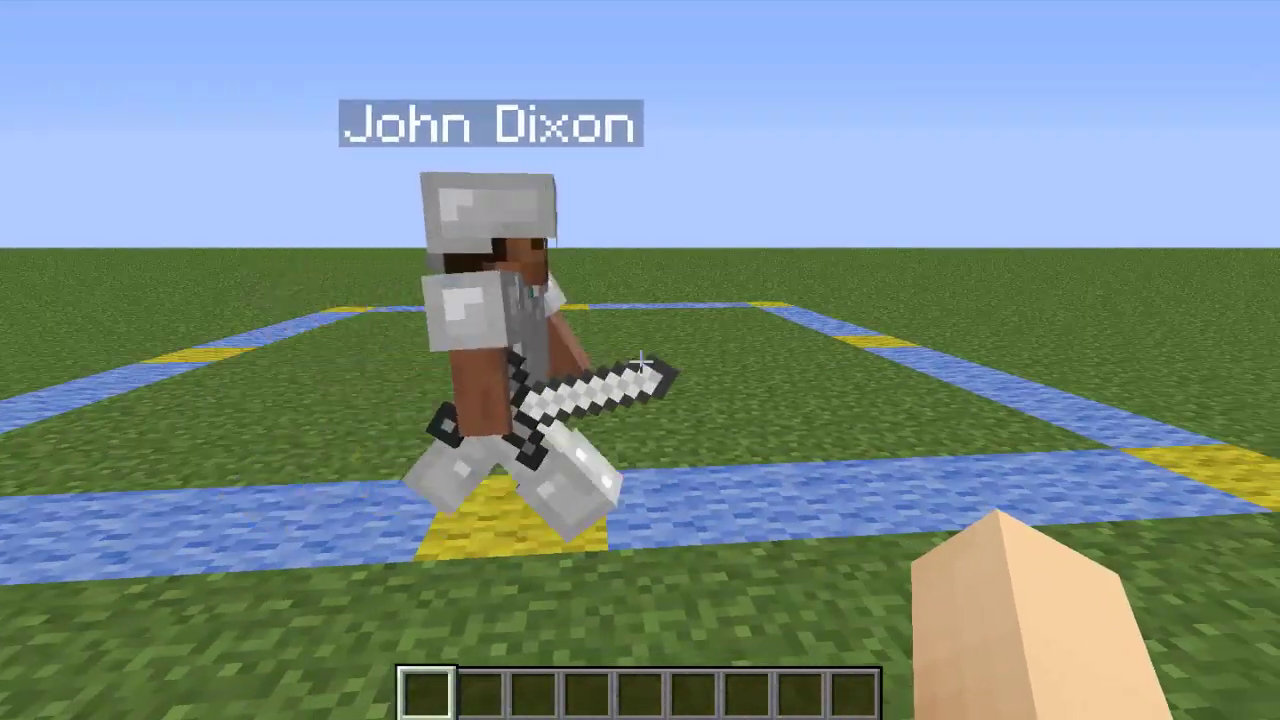
{"action": "key", "text": "s"}
{"action": "key", "text": "w"}
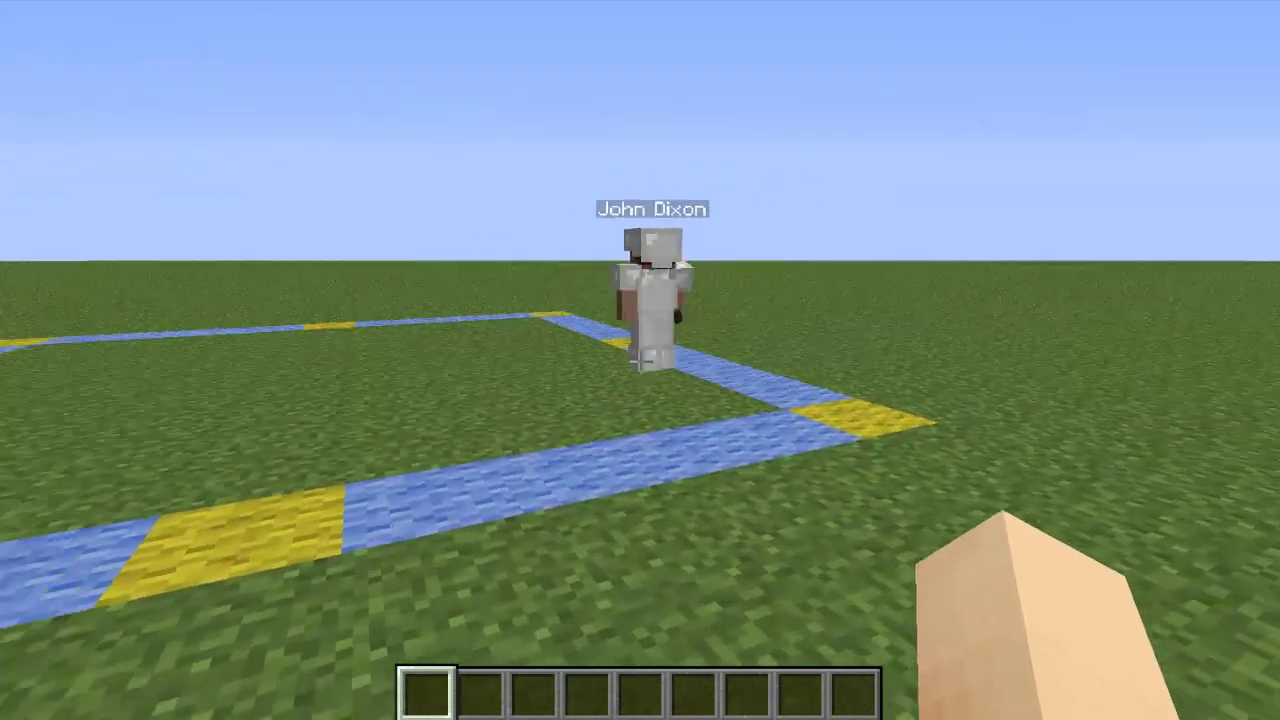
{"action": "key", "text": "t"}
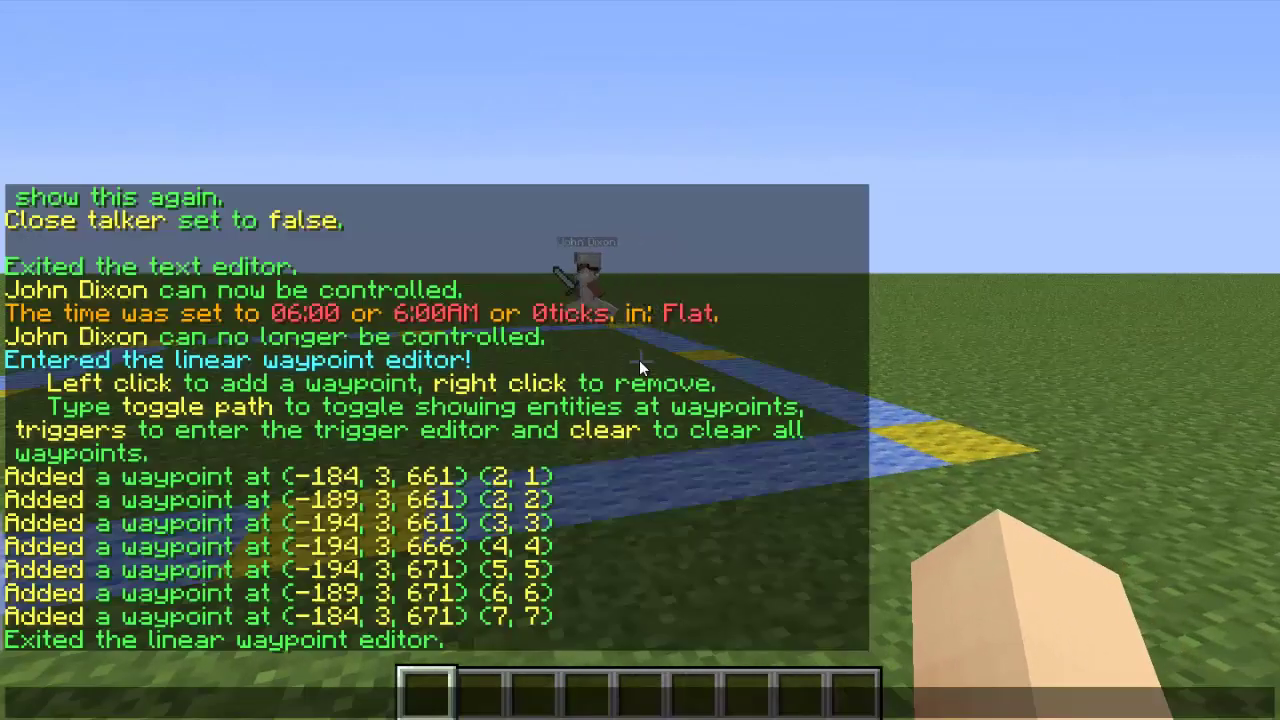
{"action": "type", "text": "/npc te"}
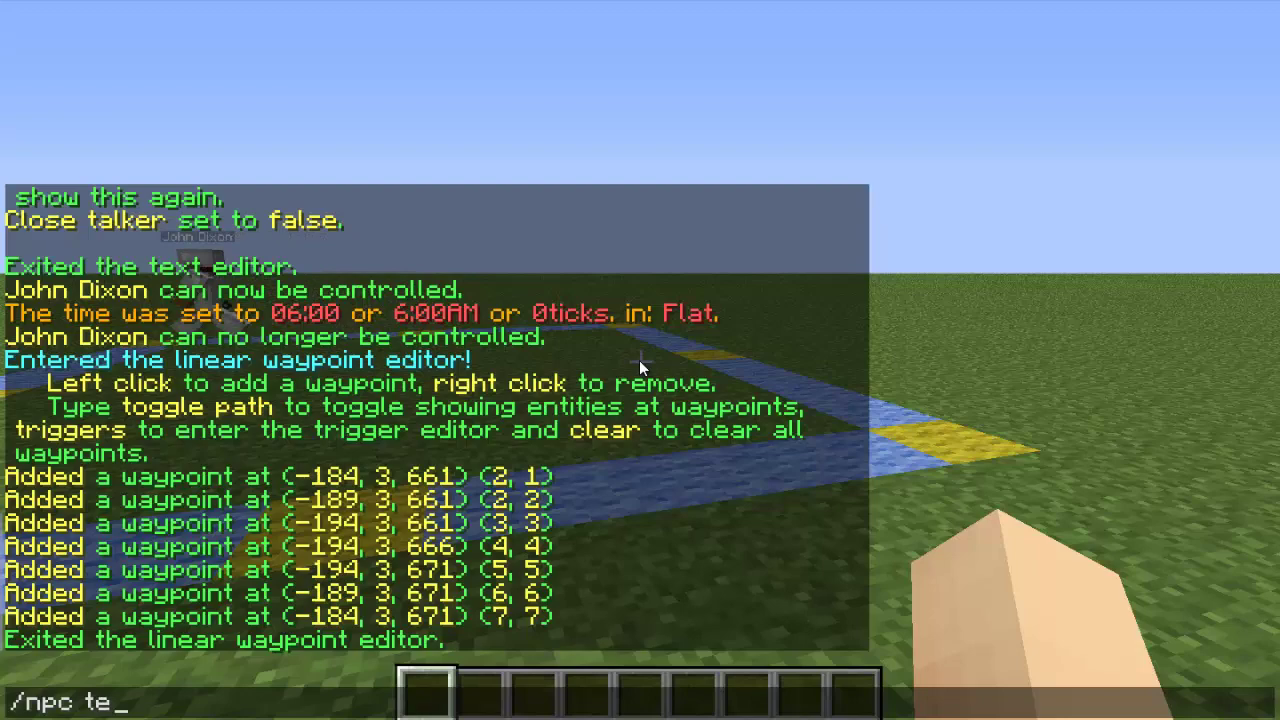
{"action": "type", "text": "xt"}
{"action": "key", "text": "Return"}
{"action": "key", "text": "t"}
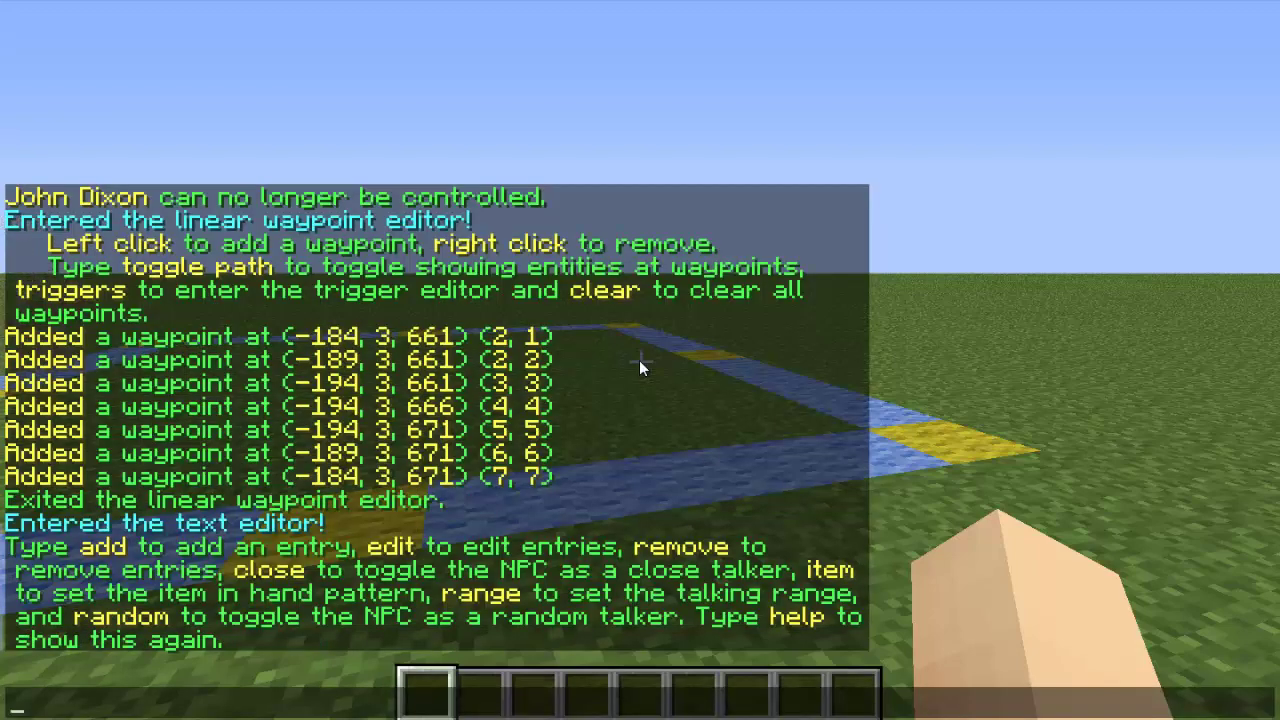
{"action": "key", "text": "Return"}
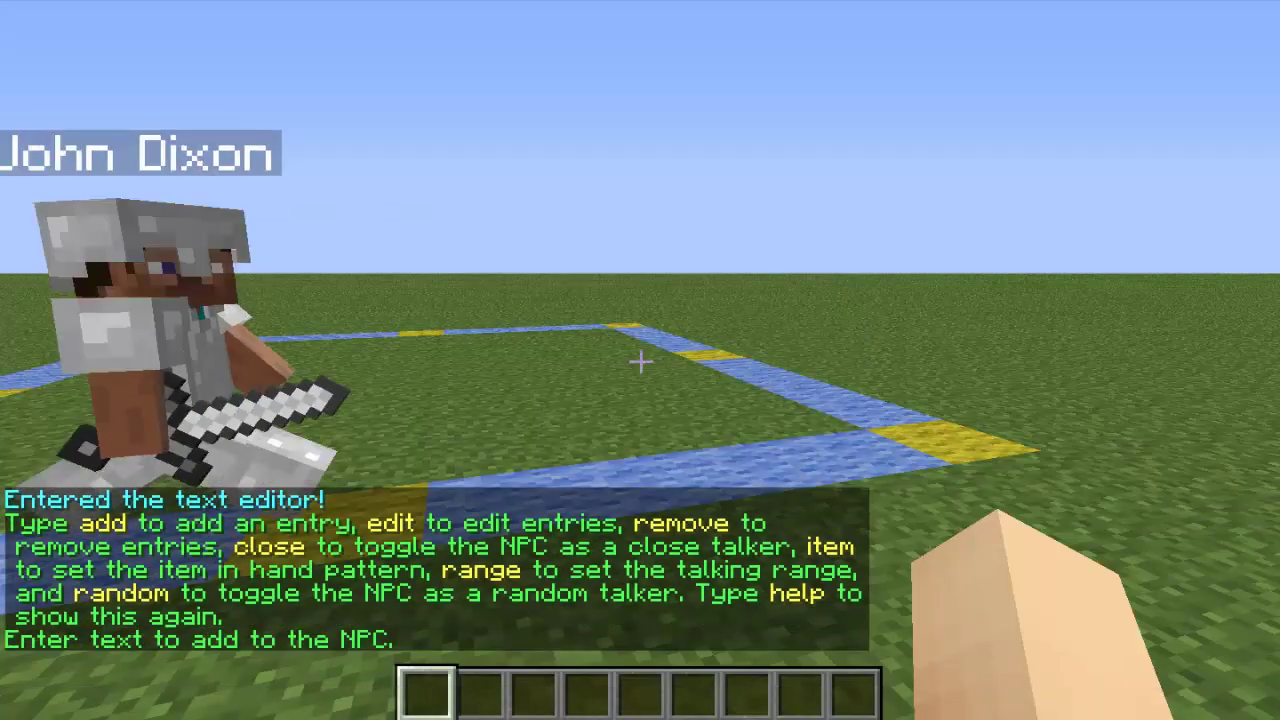
Step: Add the dark red text entry "&4 Hello again friend!" to the NPC
{"action": "type", "text": "t&"}
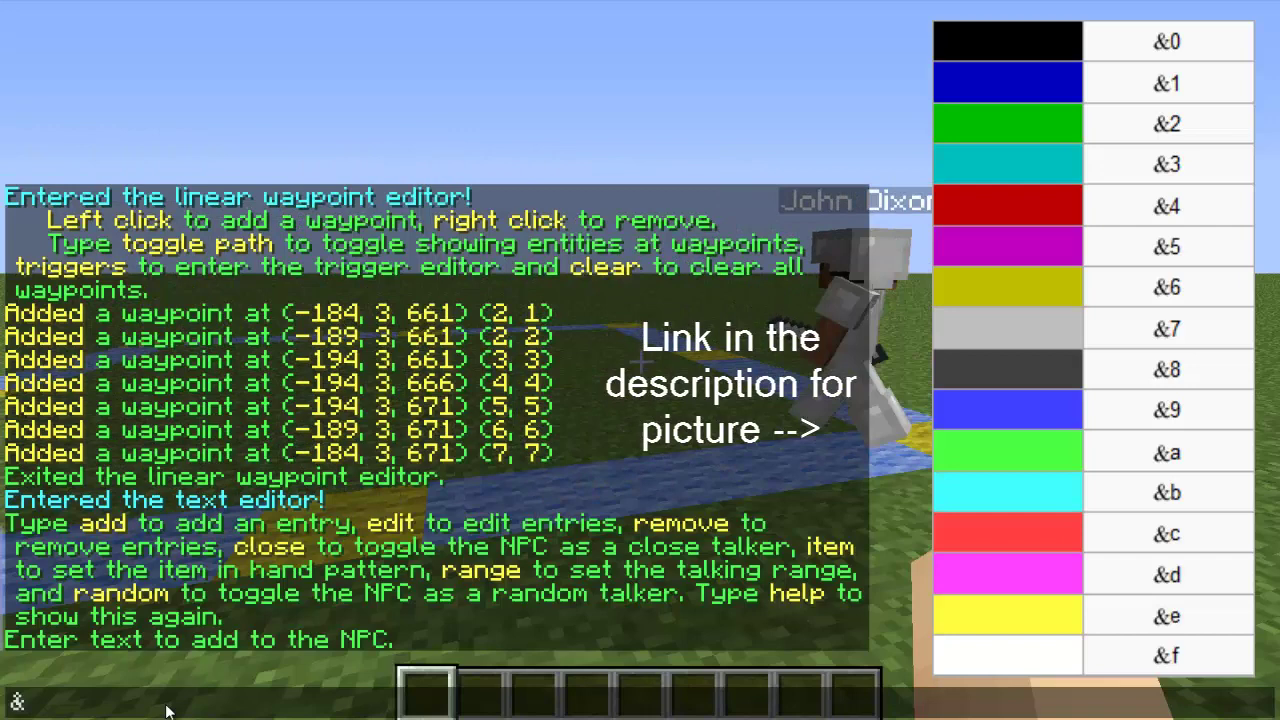
{"action": "type", "text": "4H"}
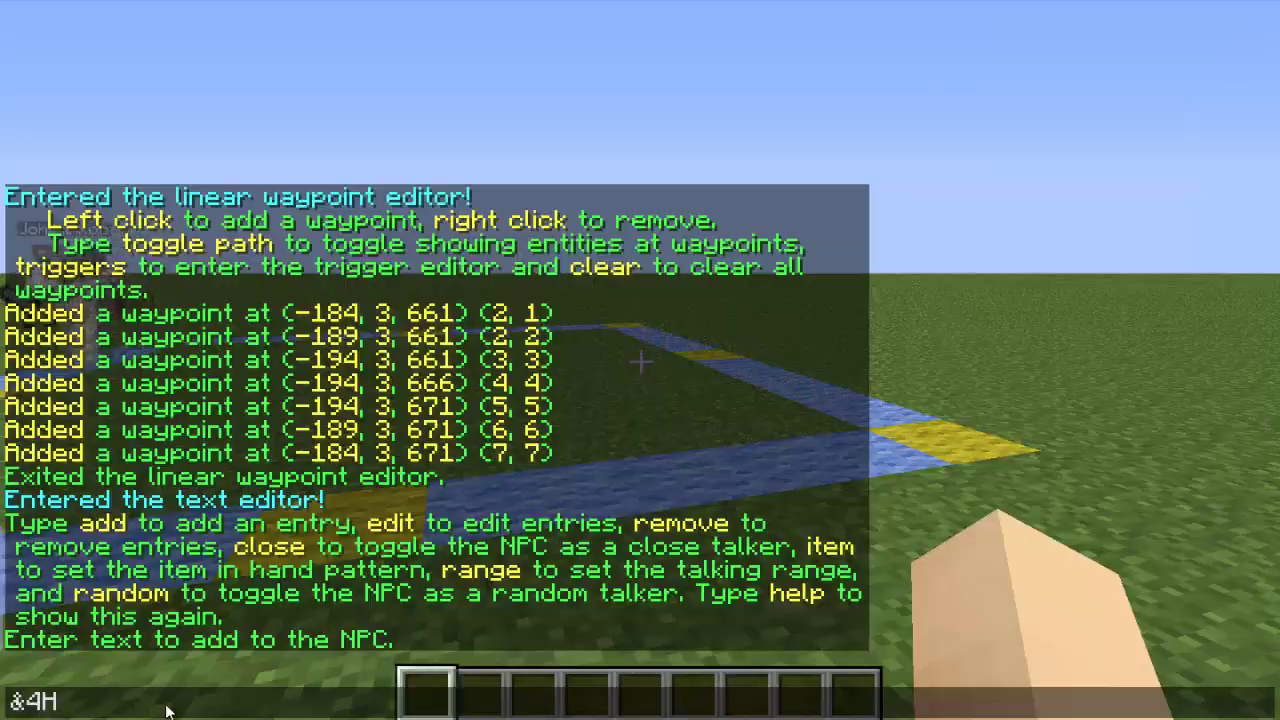
{"action": "key", "text": "BackSpace"}
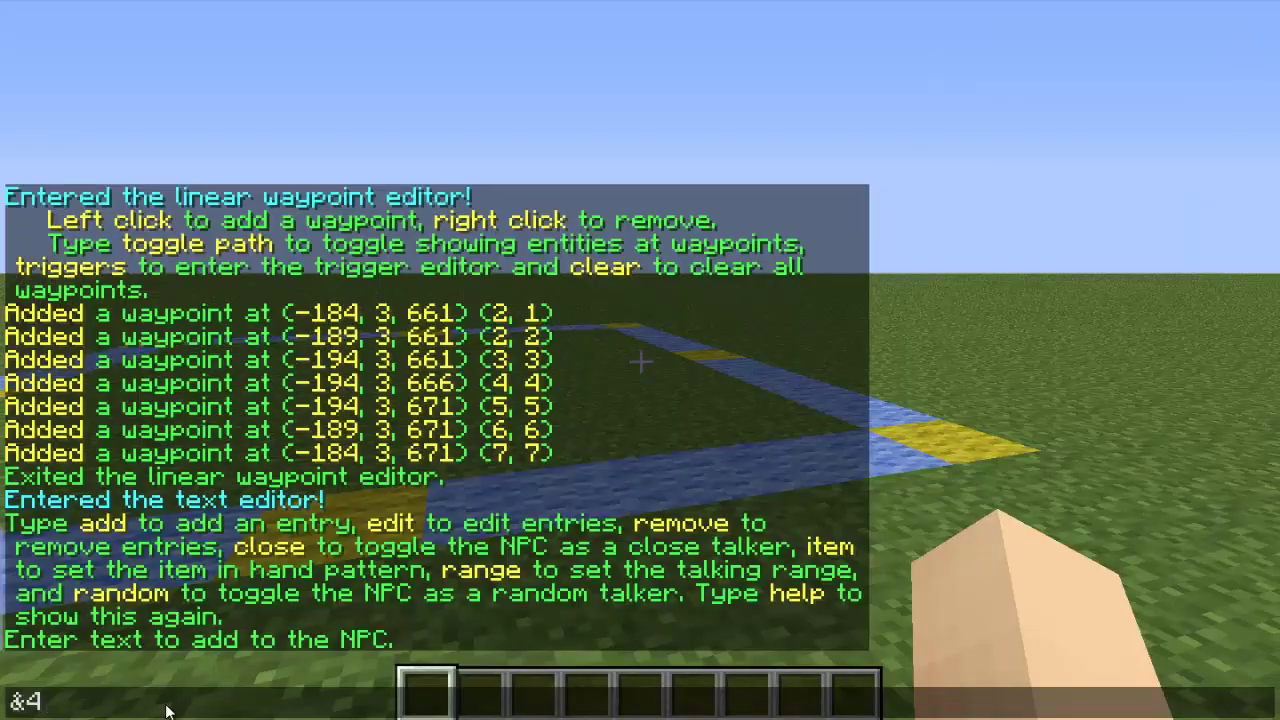
{"action": "type", "text": "HE"}
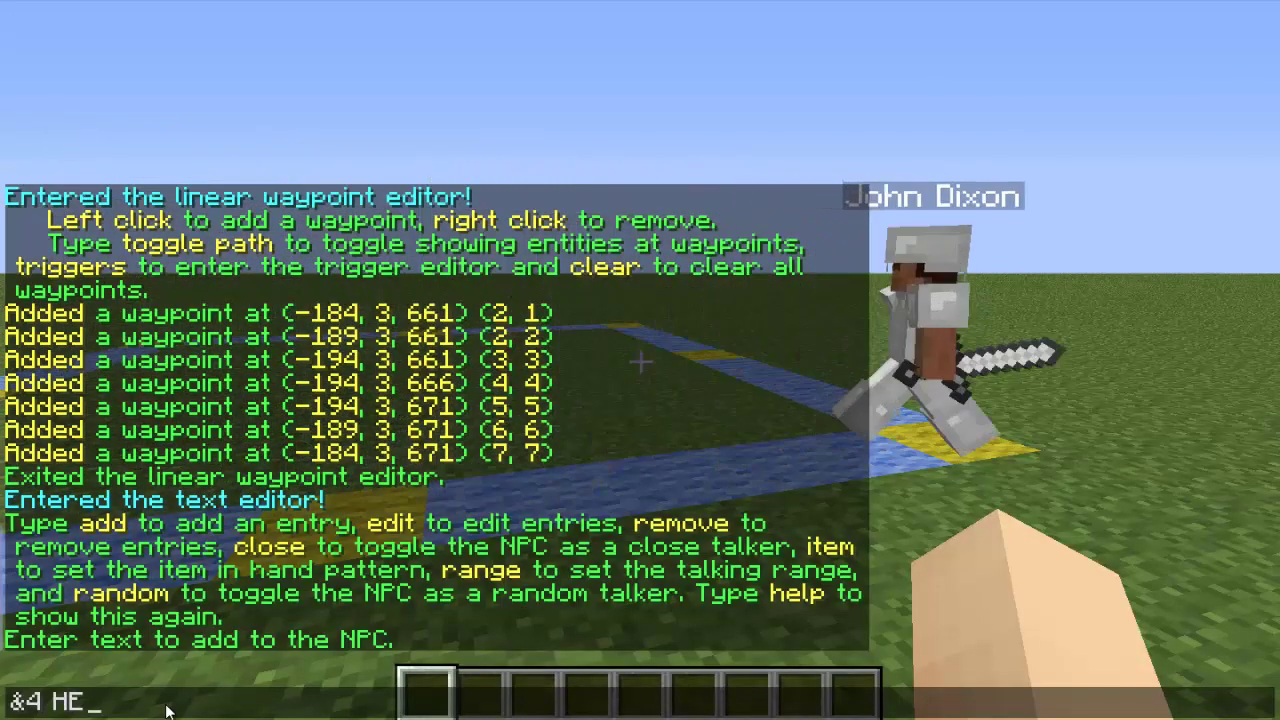
{"action": "key", "text": "BackSpace"}
{"action": "type", "text": "ello"}
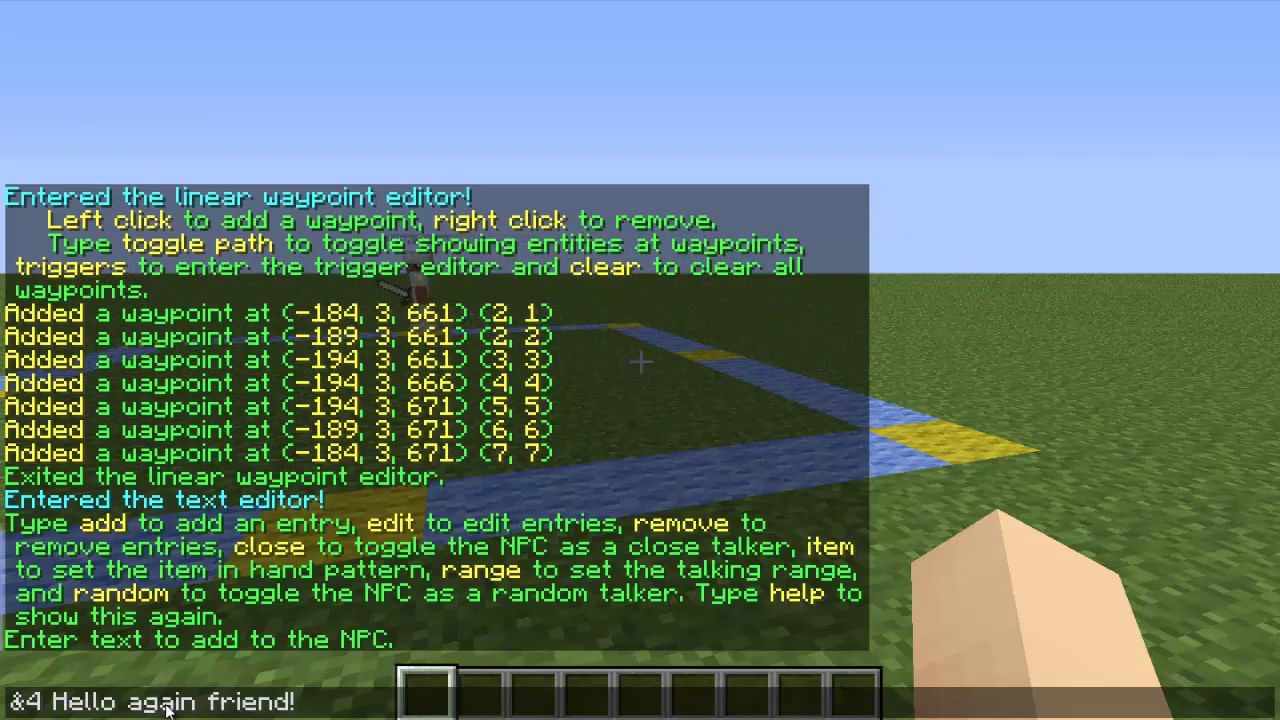
{"action": "type", "text": " again friend!"}
{"action": "key", "text": "Return"}
Step: Turn on the NPC's close talker setting with close to test the coloured greeting, and turn it off again
{"action": "key", "text": "t"}
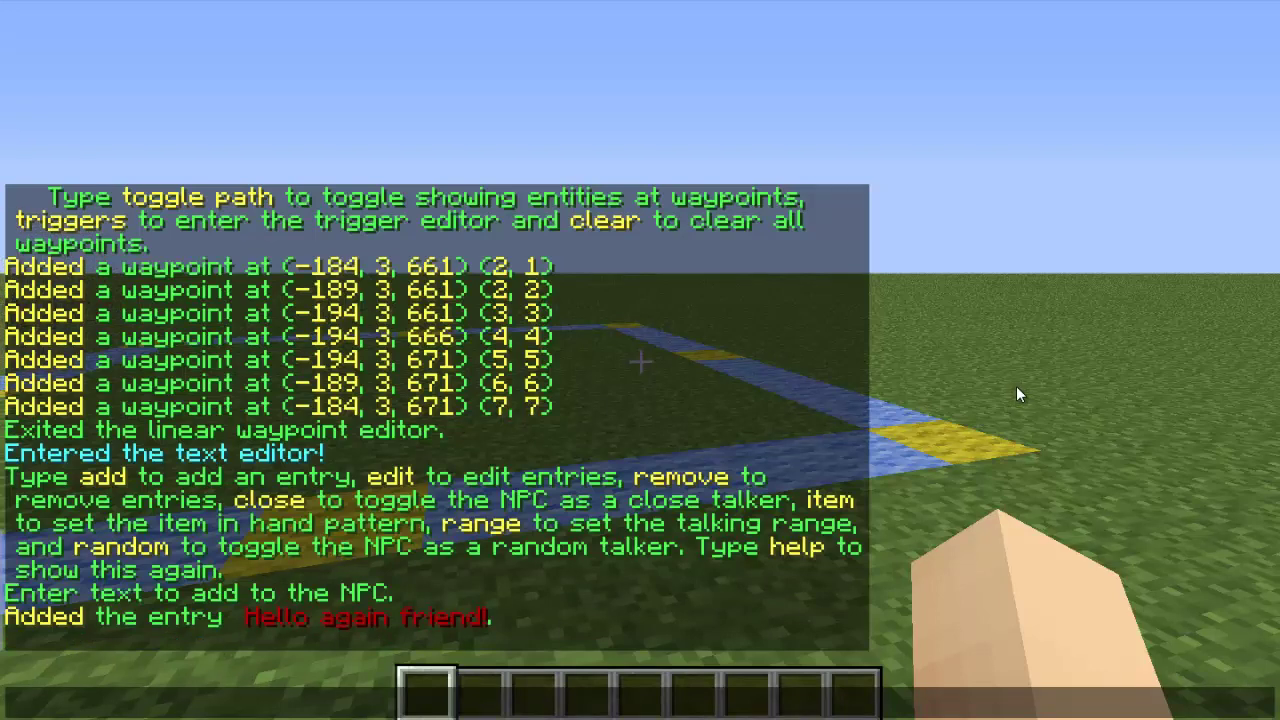
{"action": "type", "text": "close"}
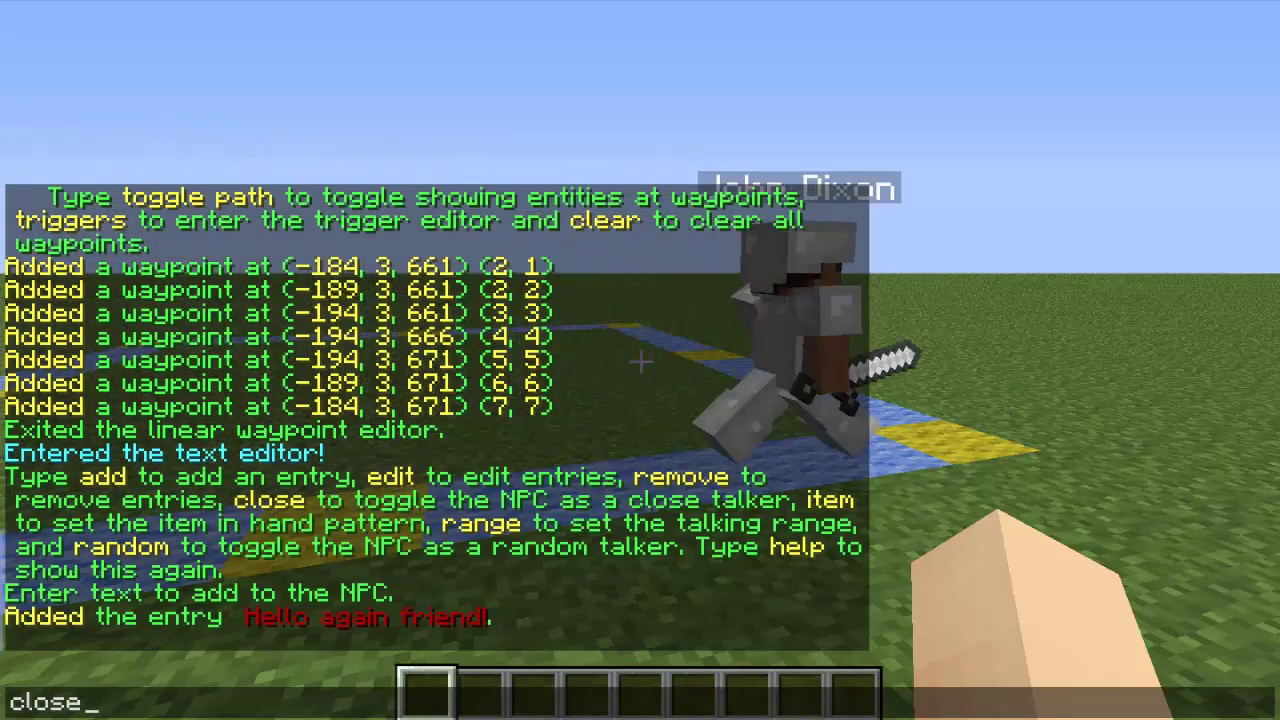
{"action": "key", "text": "Return"}
{"action": "key", "text": "t"}
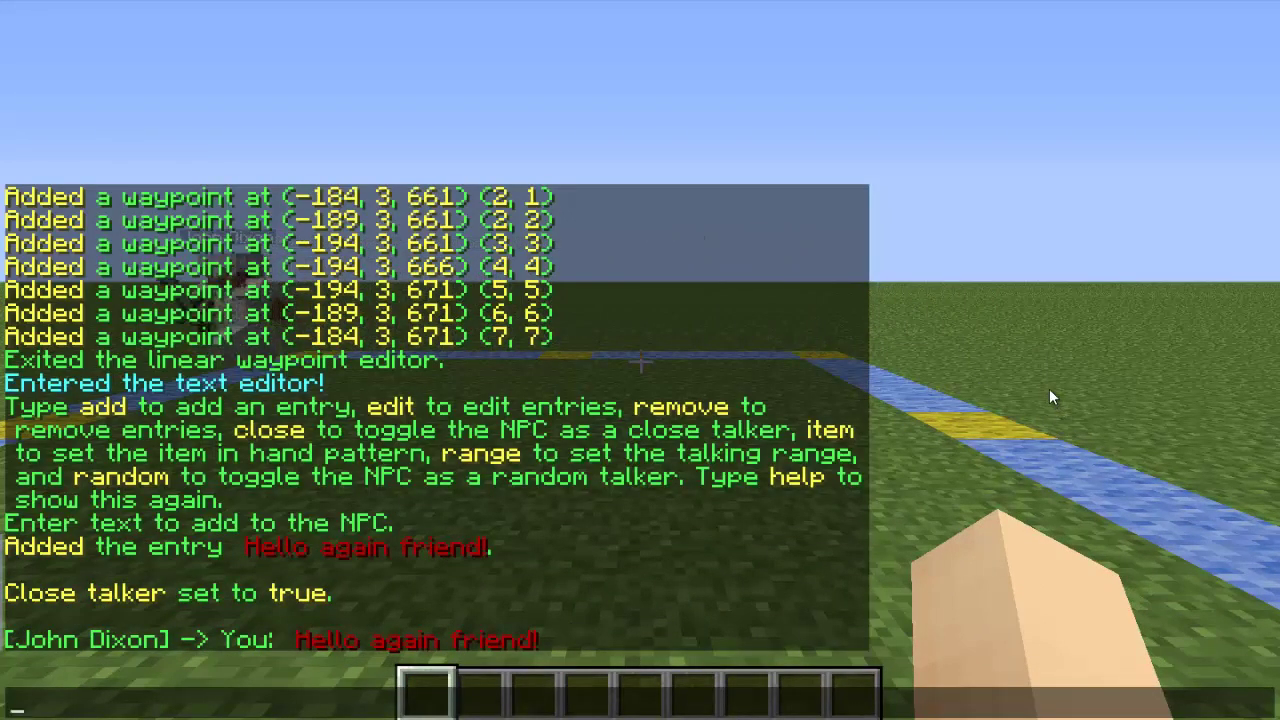
{"action": "type", "text": "close"}
{"action": "key", "text": "Return"}
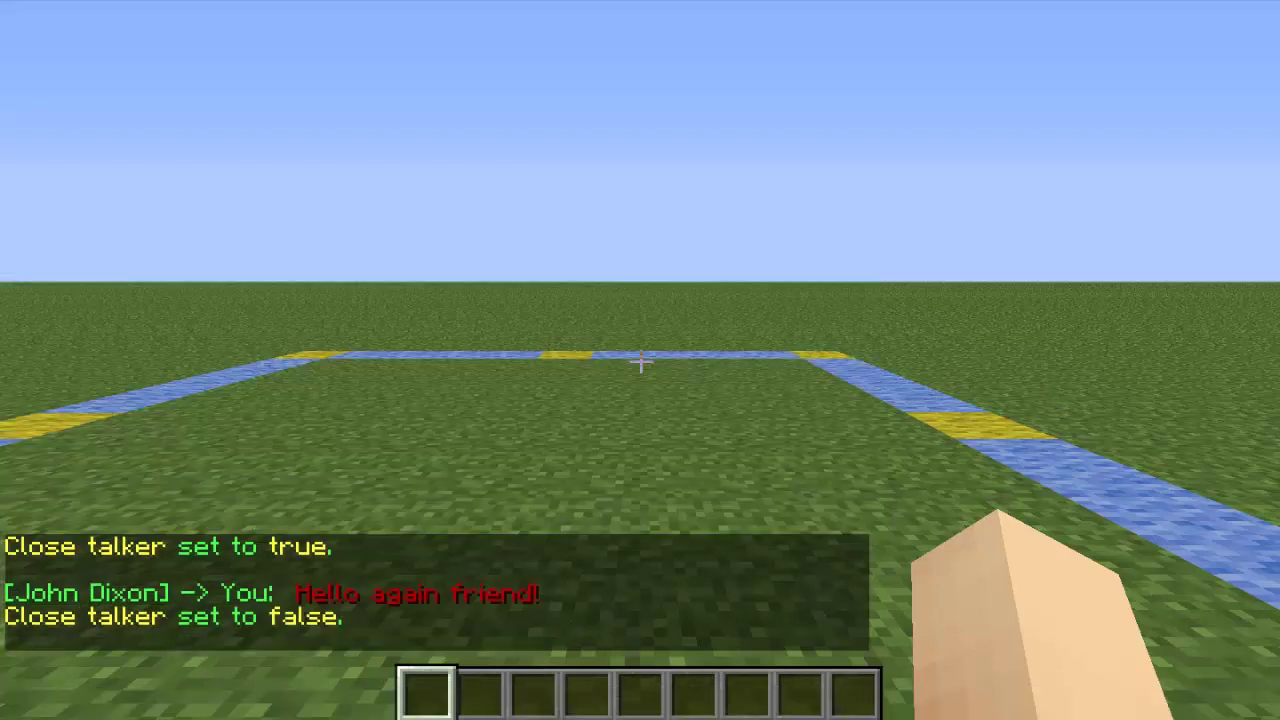
Step: Exit the NPC's text editor with /npc text and back away from the track
{"action": "key", "text": "slash"}
{"action": "type", "text": "npc text"}
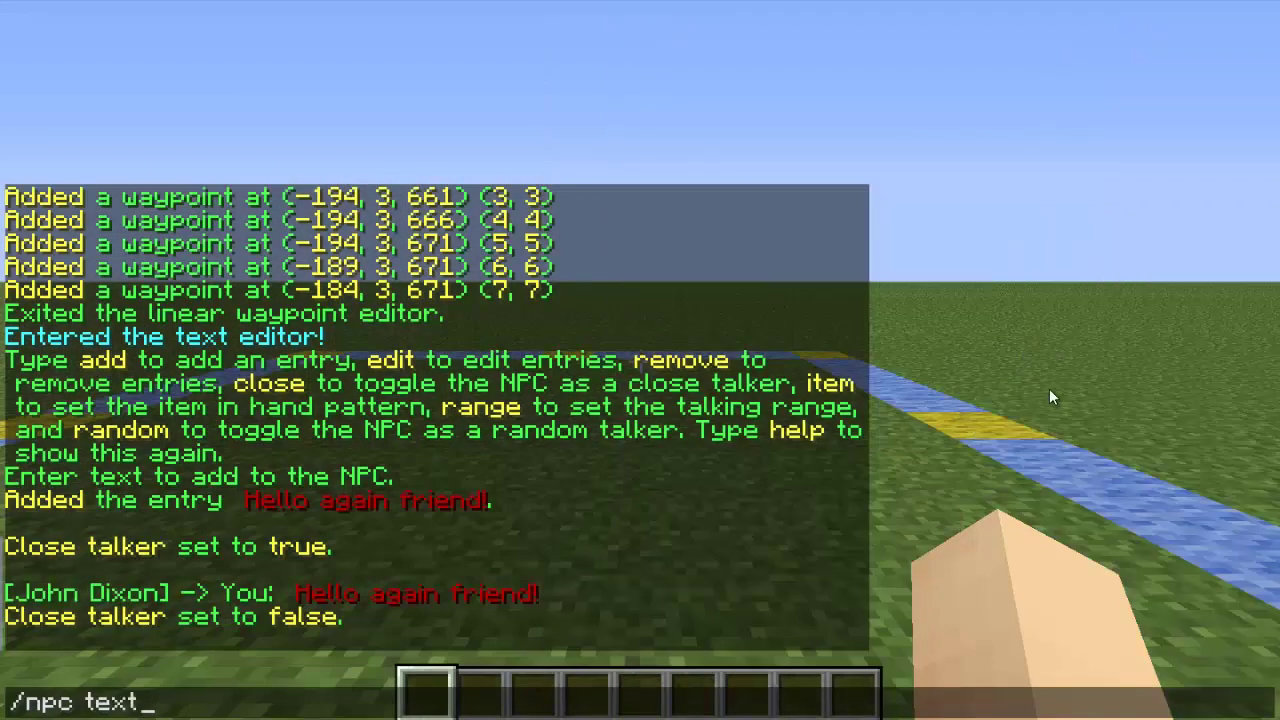
{"action": "key", "text": "Return"}
{"action": "key", "text": "s"}
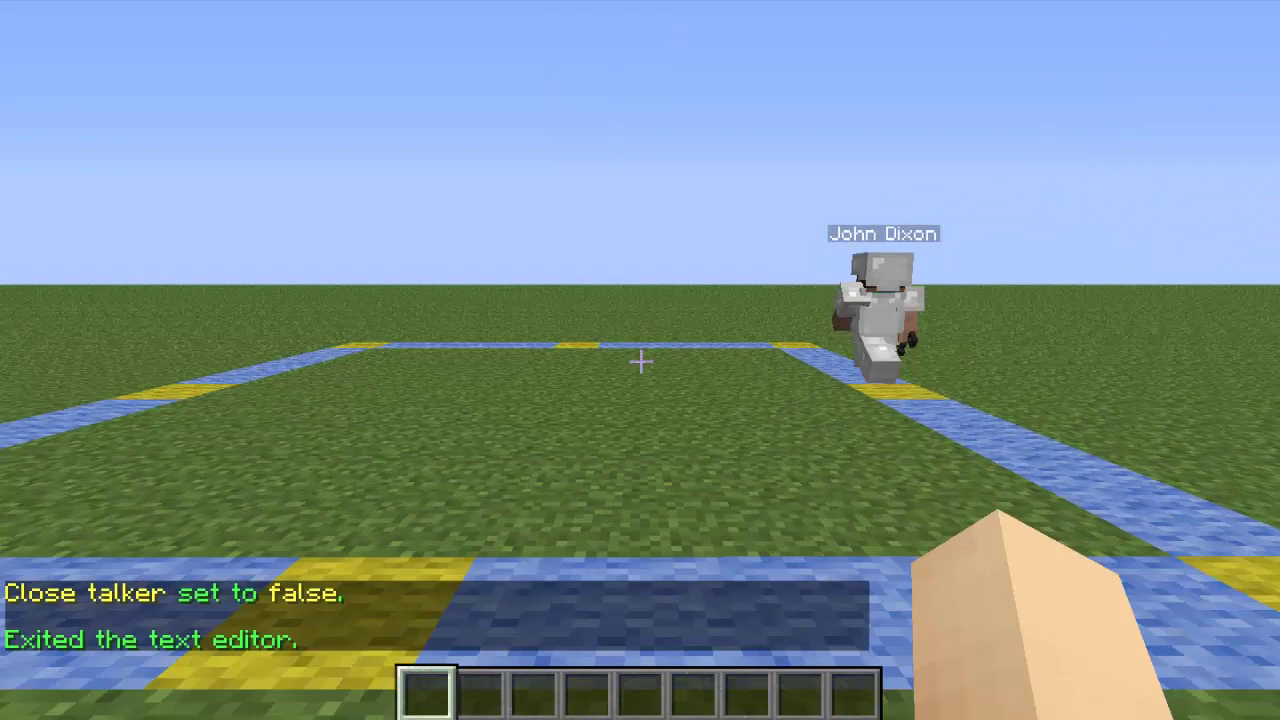
{"action": "key", "text": "s"}
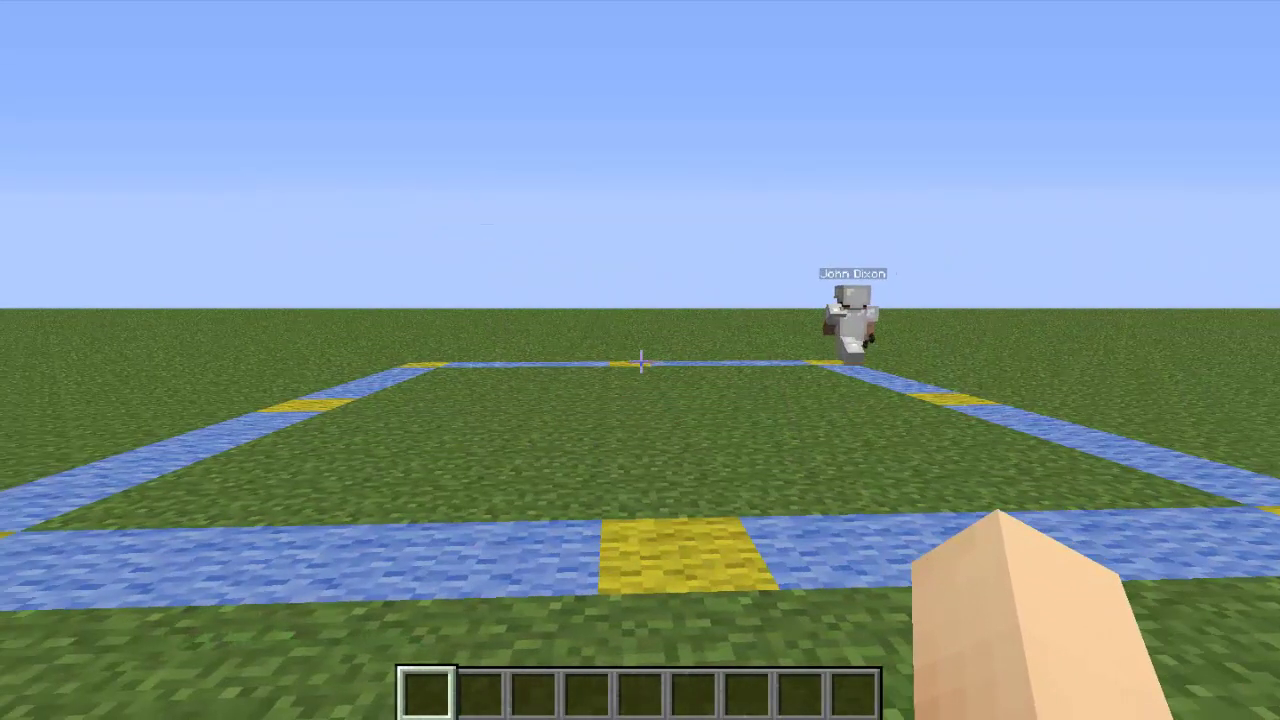
Step: Move around to a corner of the track and duplicate the armoured NPC with /npc copy
{"action": "key", "text": "w"}
{"action": "key", "text": "space"}
{"action": "key", "text": "a"}
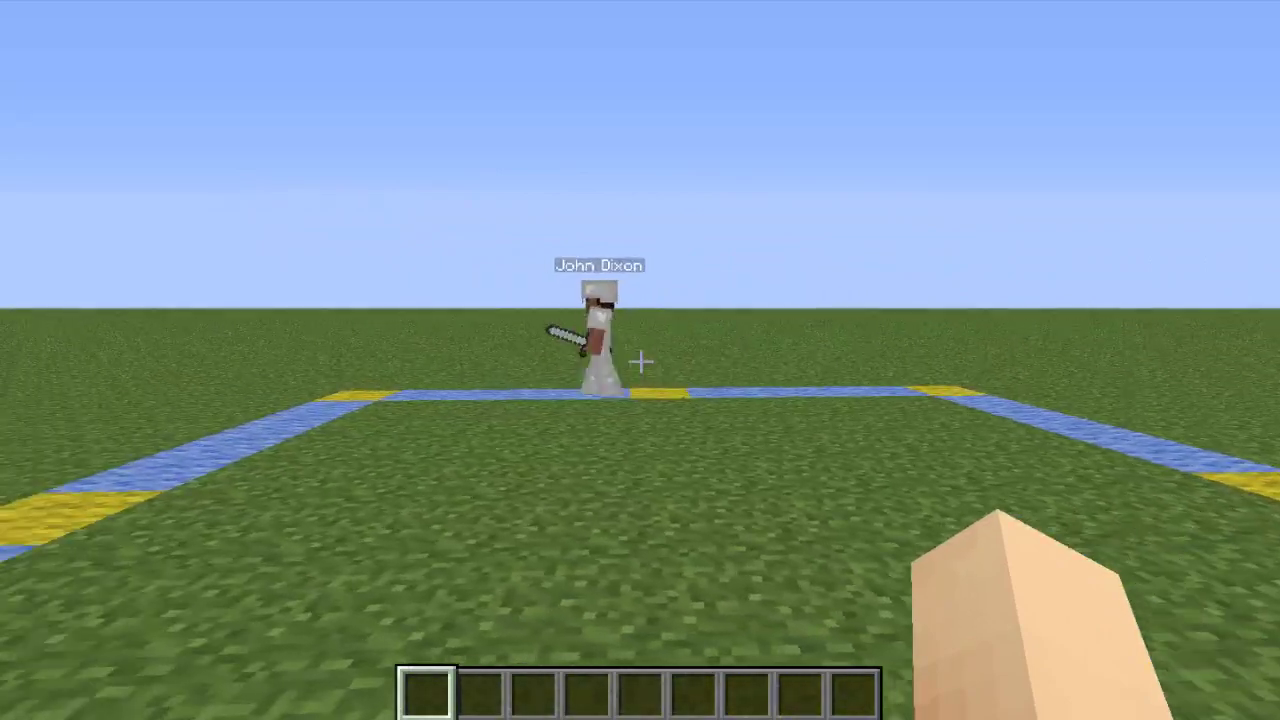
{"action": "type", "text": "s"}
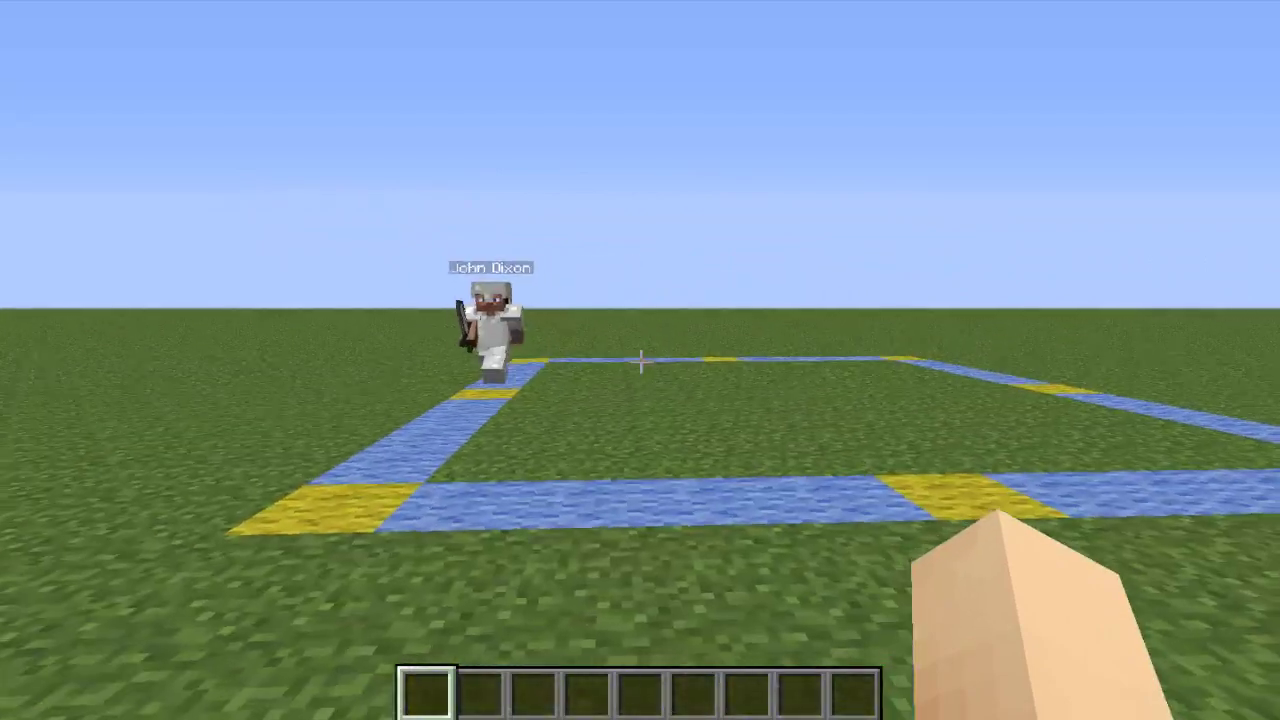
{"action": "type", "text": "/n"}
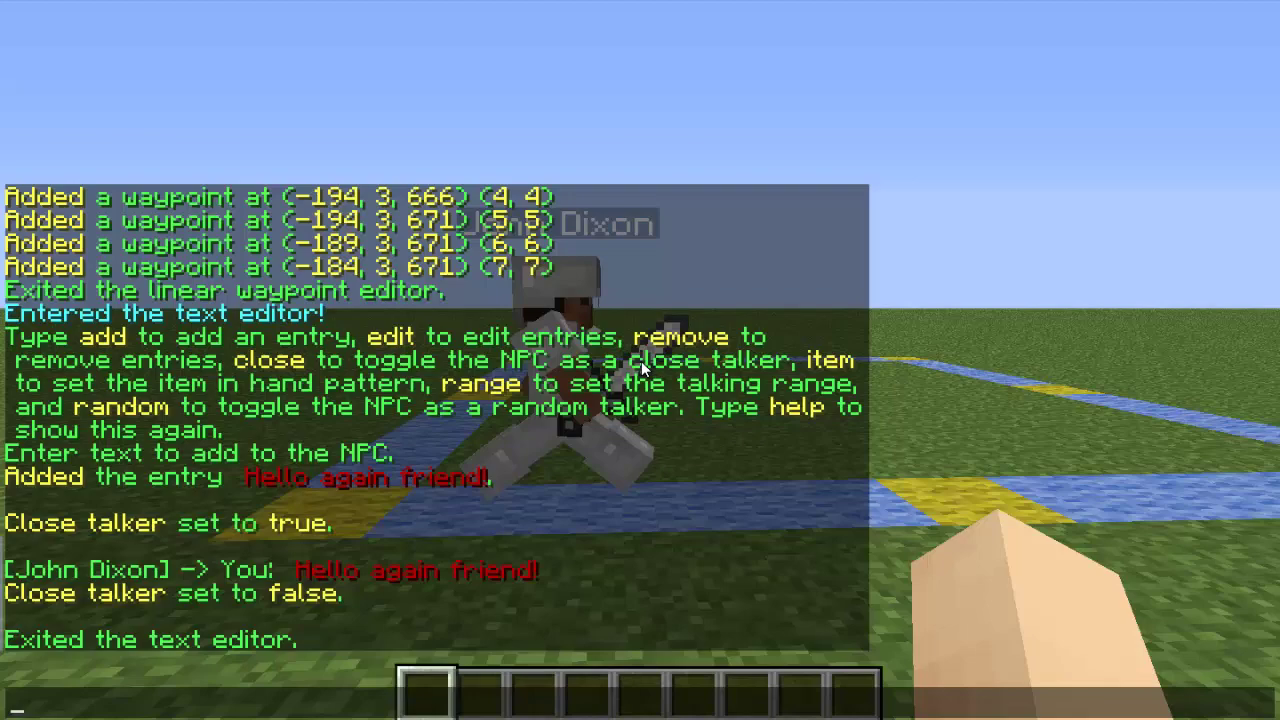
{"action": "type", "text": "pc copy"}
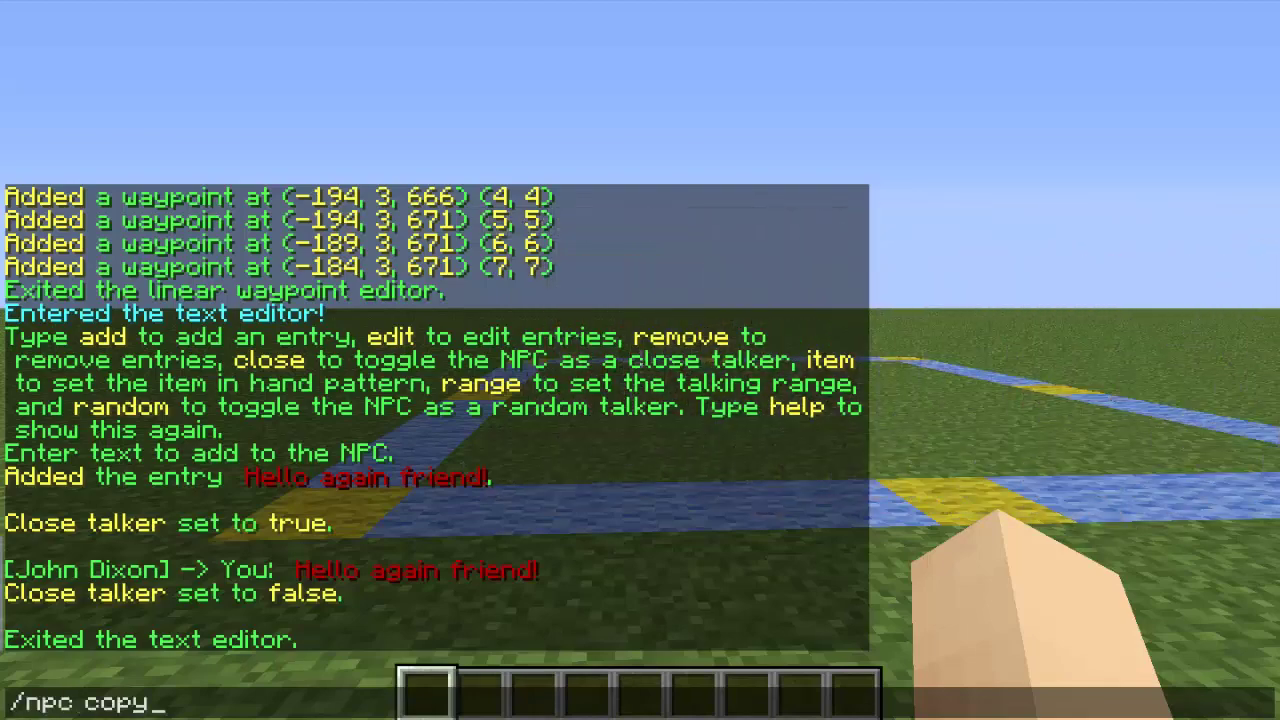
{"action": "key", "text": "Return"}
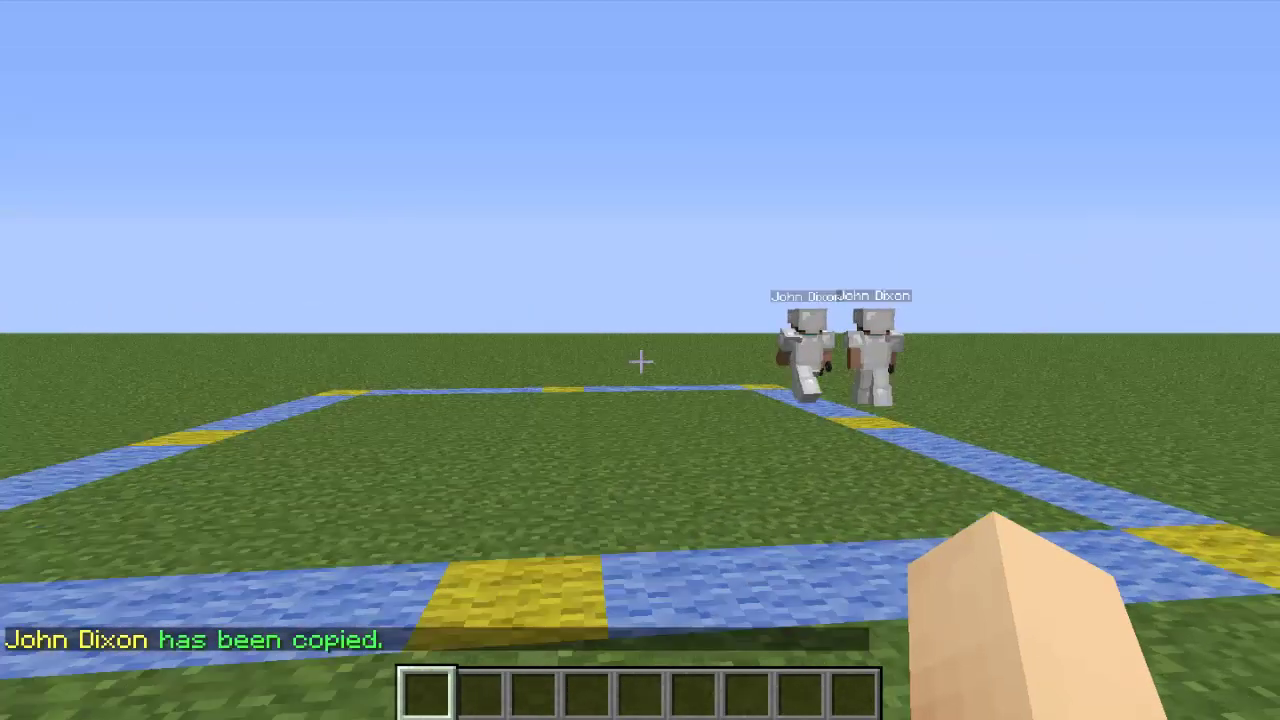
Step: Follow the copied NPC and watch how both NPCs walk relative to the waypoint path
{"action": "key", "text": "w"}
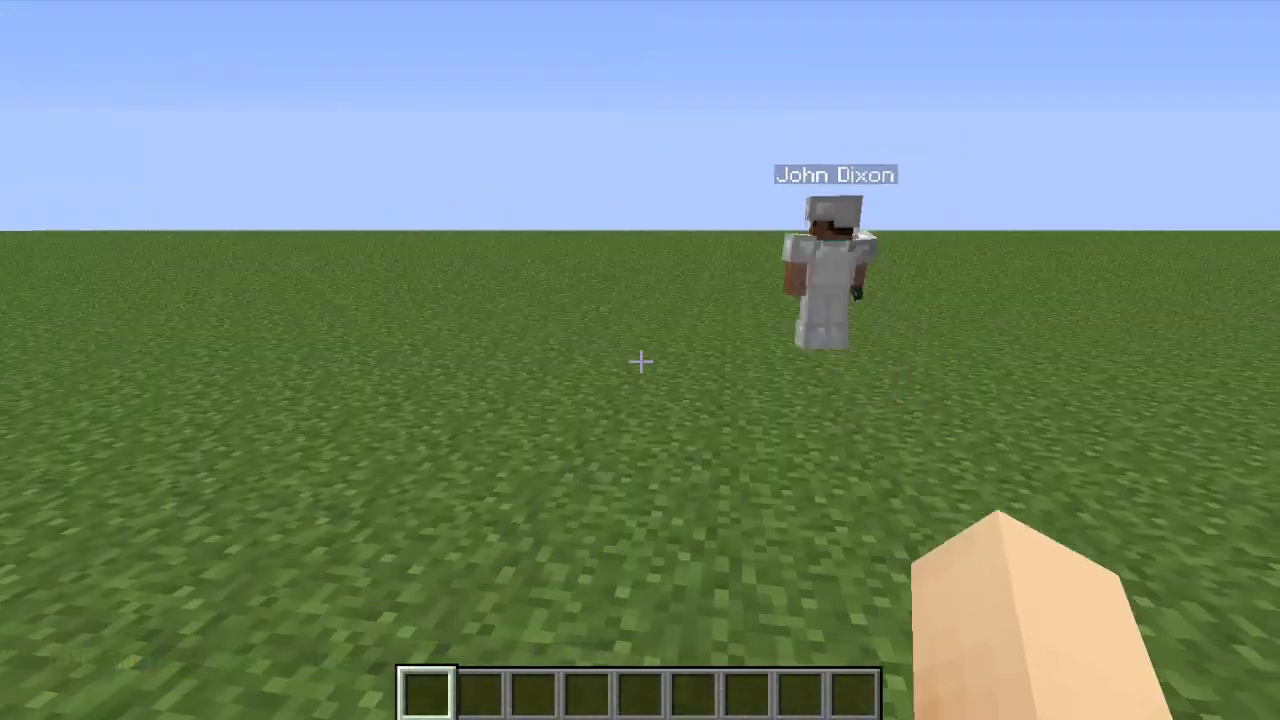
{"action": "key", "text": "s"}
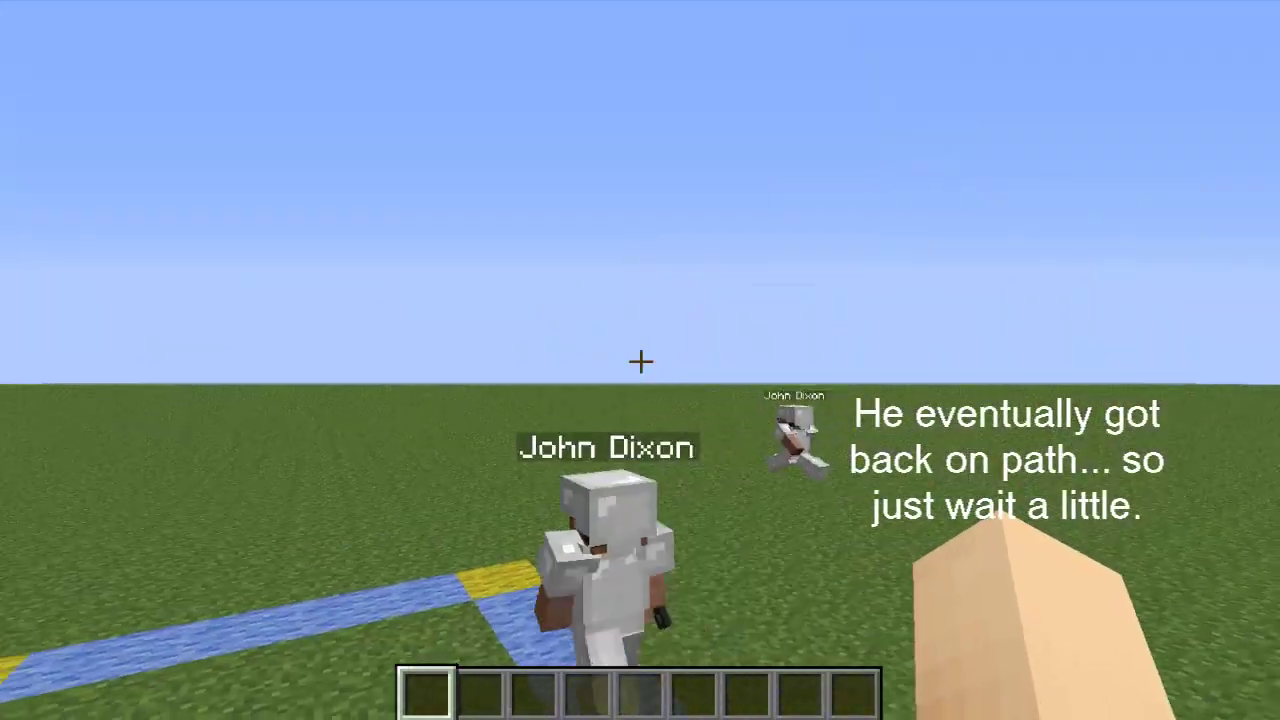
{"action": "key", "text": "s"}
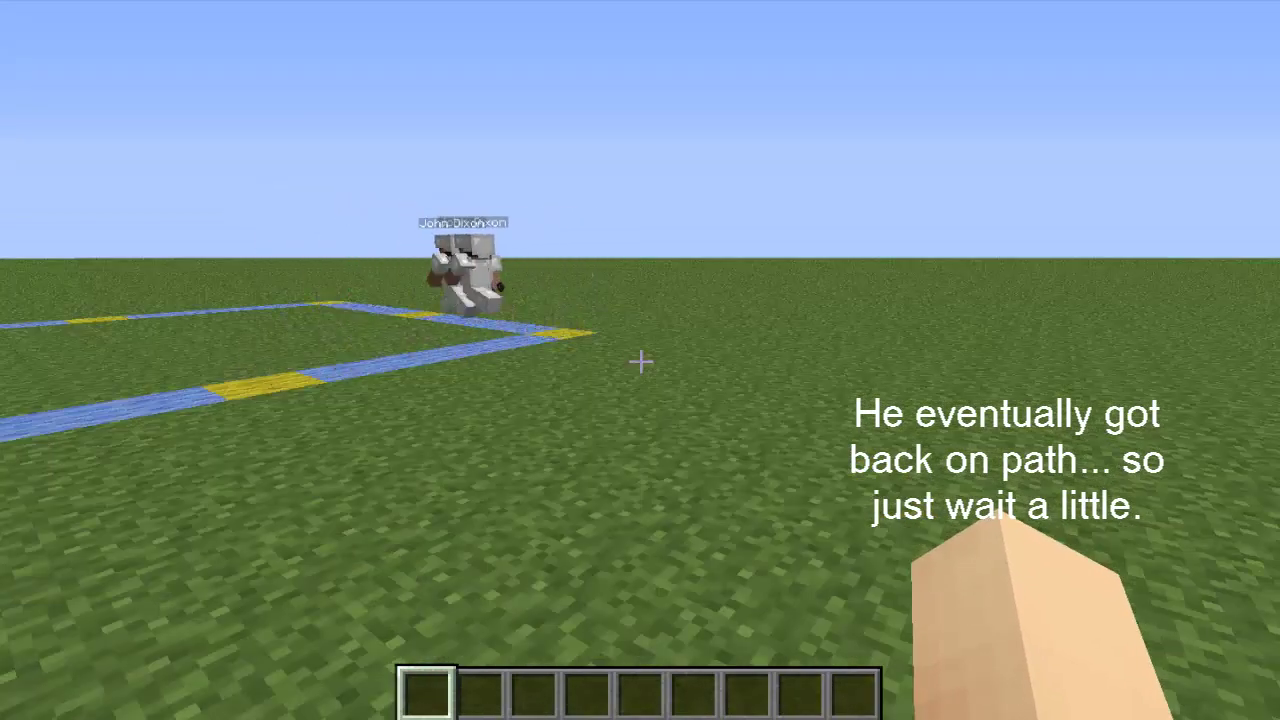
Step: Create a creeper NPC named Bad Dude with /npc create and the --type option, and step back to view it
{"action": "key", "text": "t"}
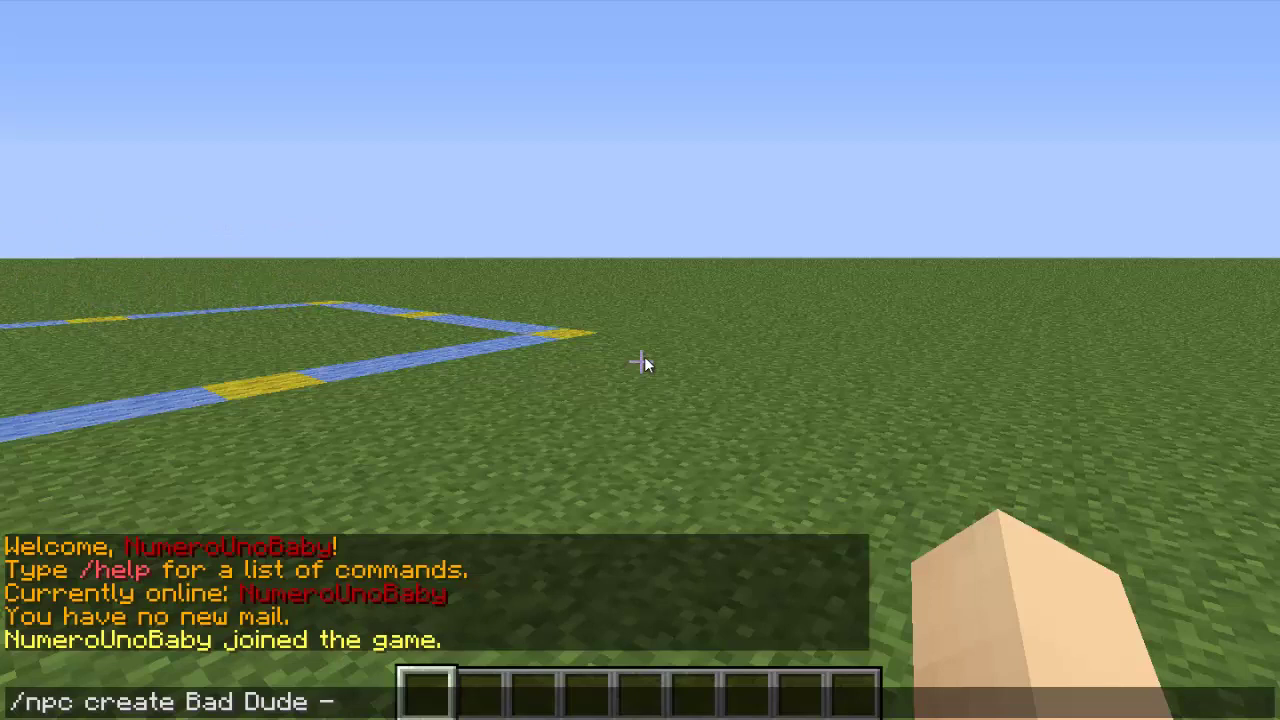
{"action": "type", "text": "tpye"}
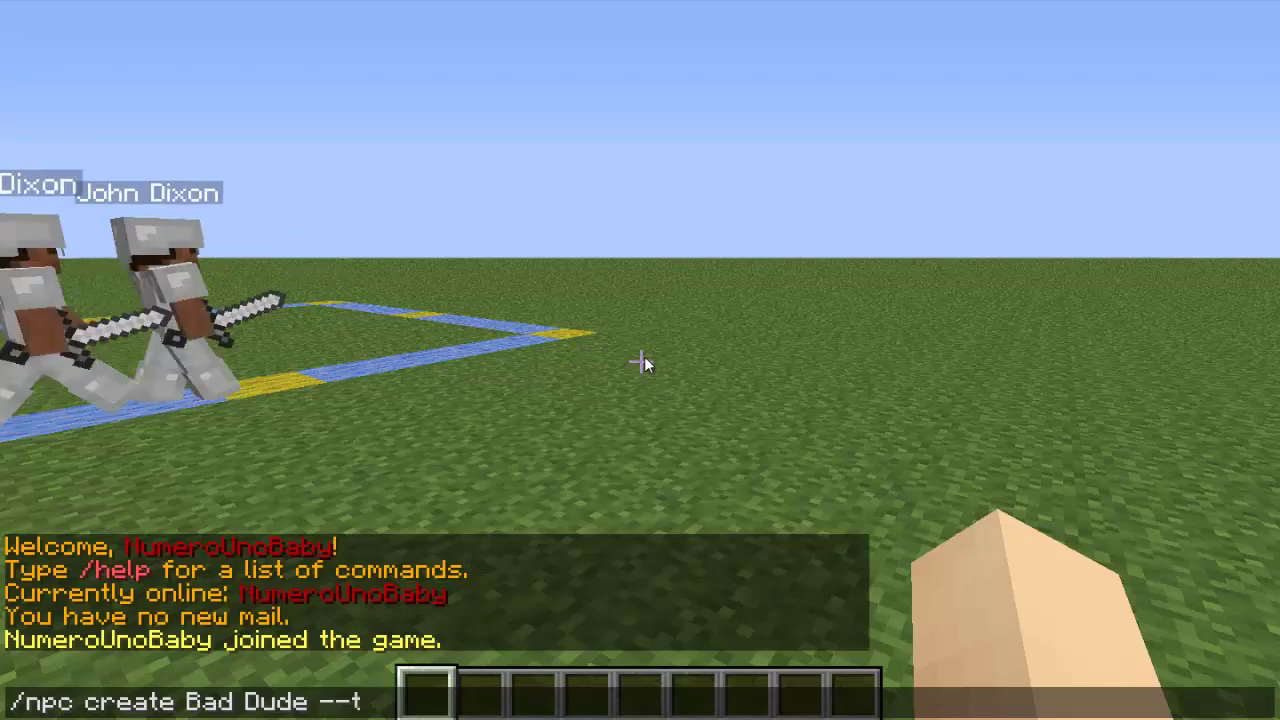
{"action": "key", "text": "BackSpace"}
{"action": "key", "text": "BackSpace"}
{"action": "key", "text": "BackSpace"}
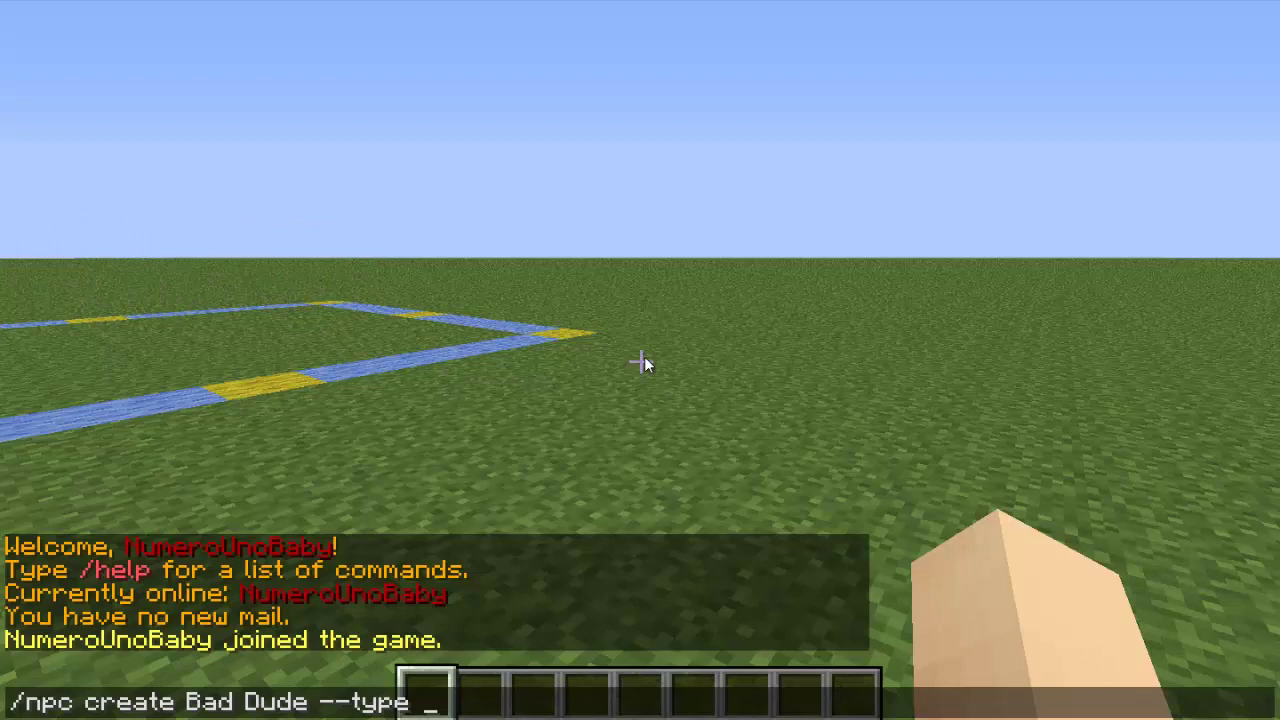
{"action": "type", "text": "ype"}
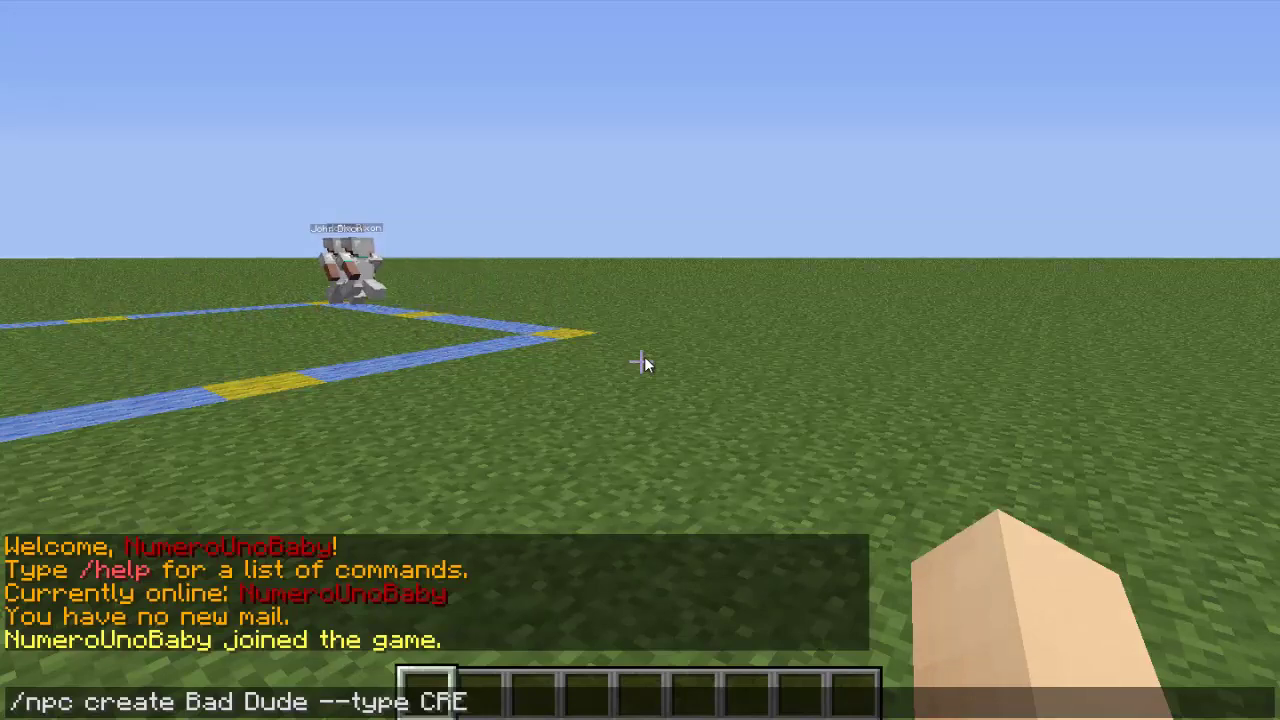
{"action": "type", "text": "ER"}
{"action": "key", "text": "Return"}
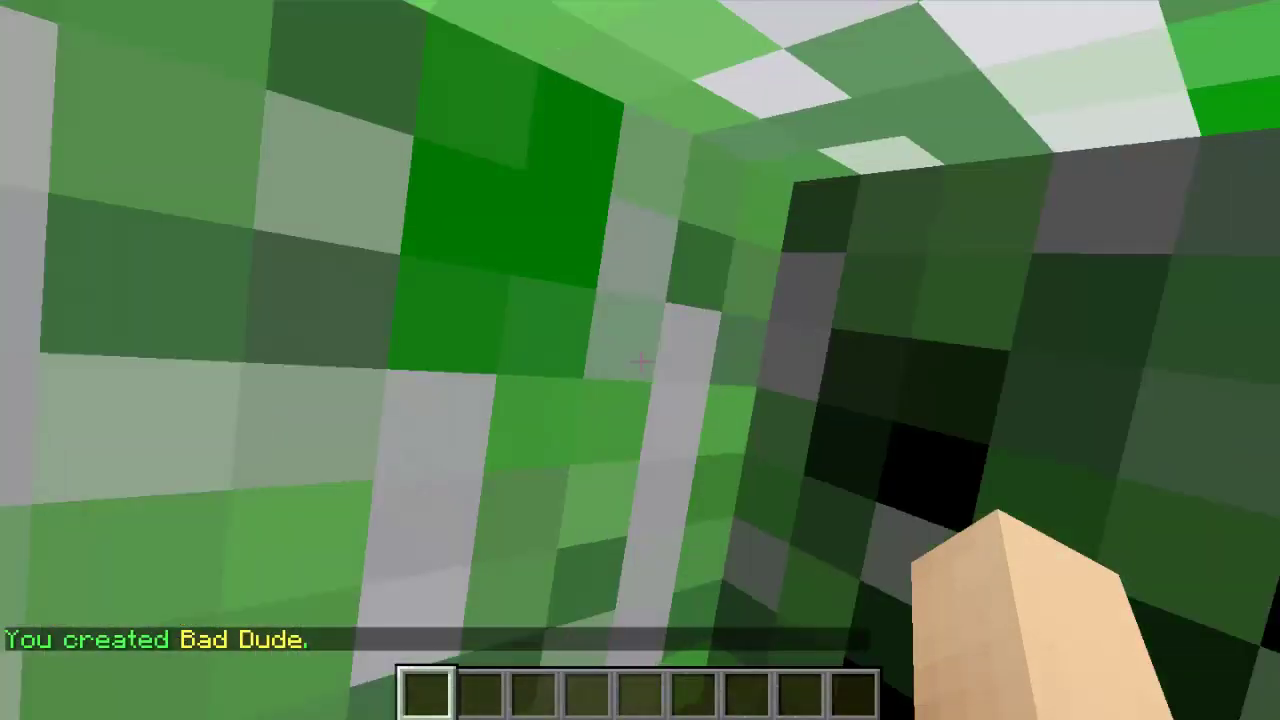
{"action": "key", "text": "s"}
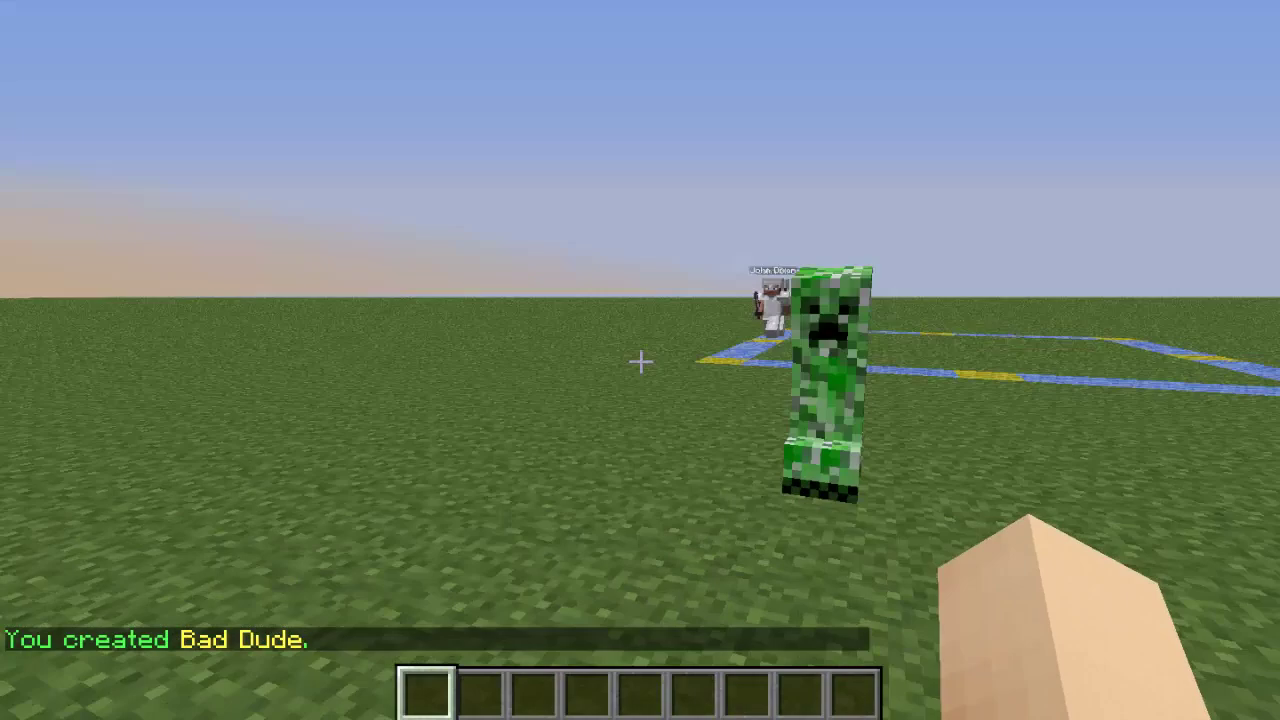
{"action": "key", "text": "w"}
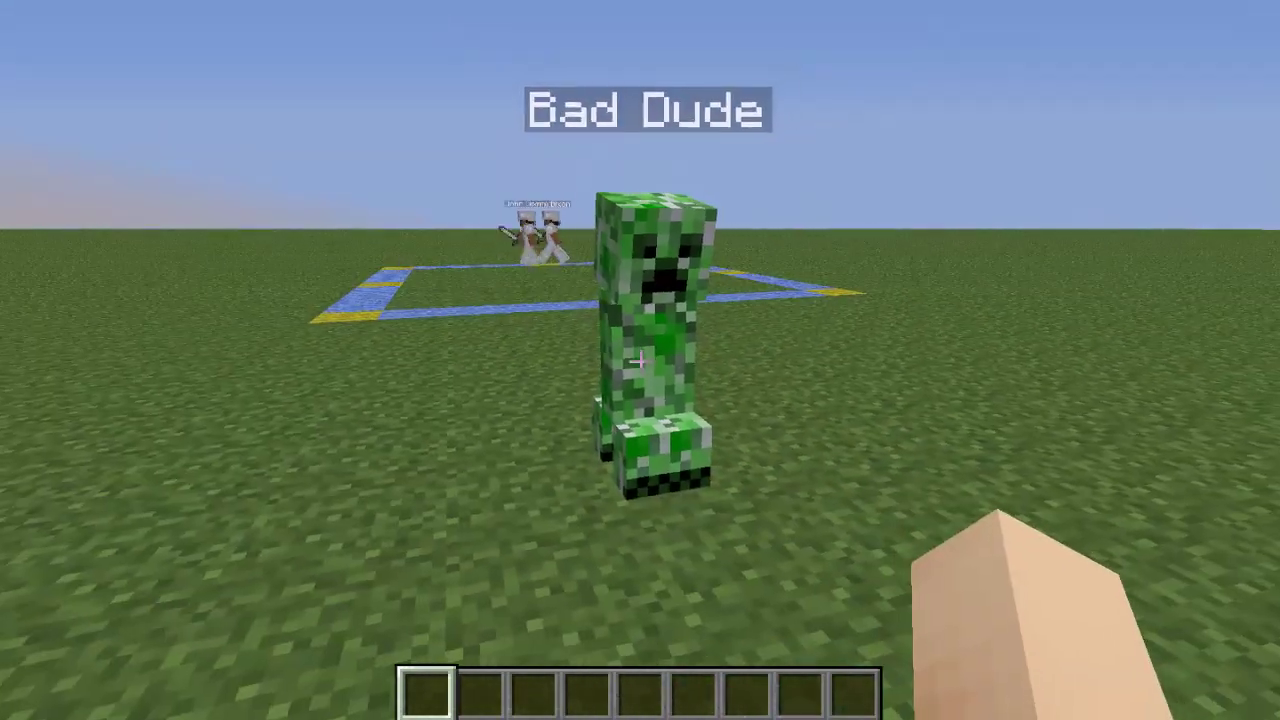
Step: Set the world time to day and toggle the creeper NPC's looking behaviour with /npc lookclose
{"action": "key", "text": "t"}
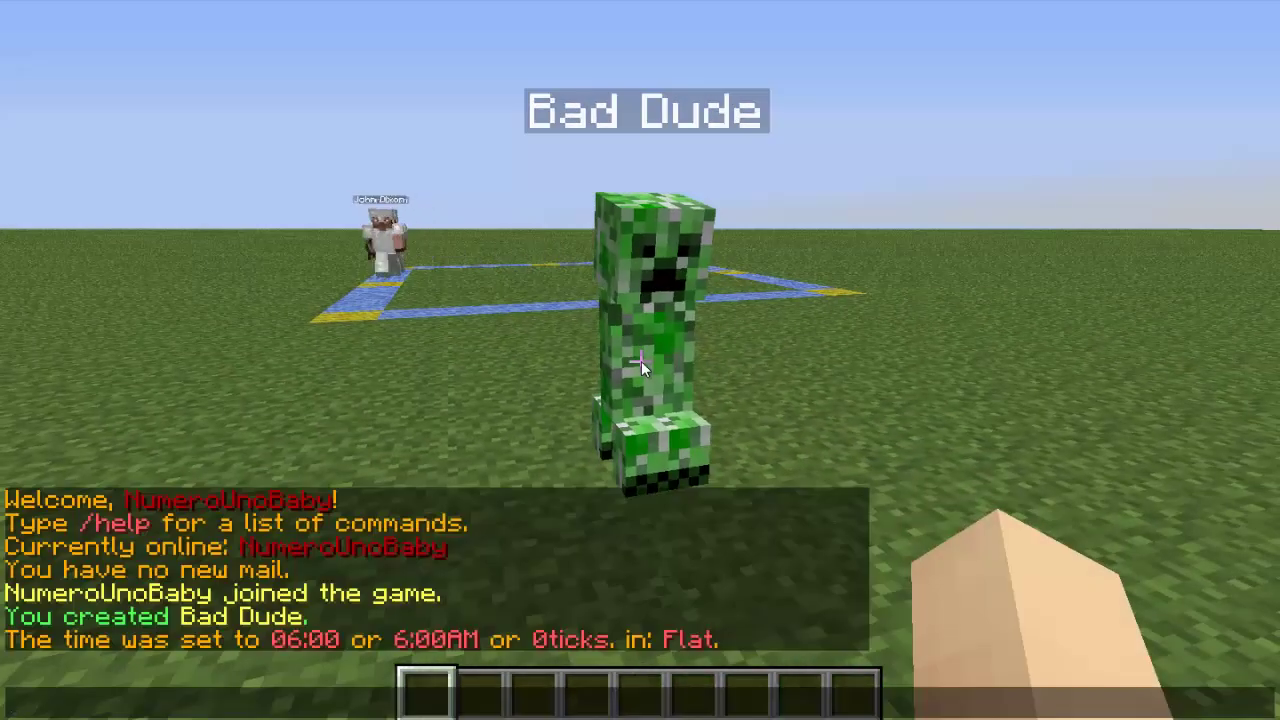
{"action": "type", "text": "/npc "}
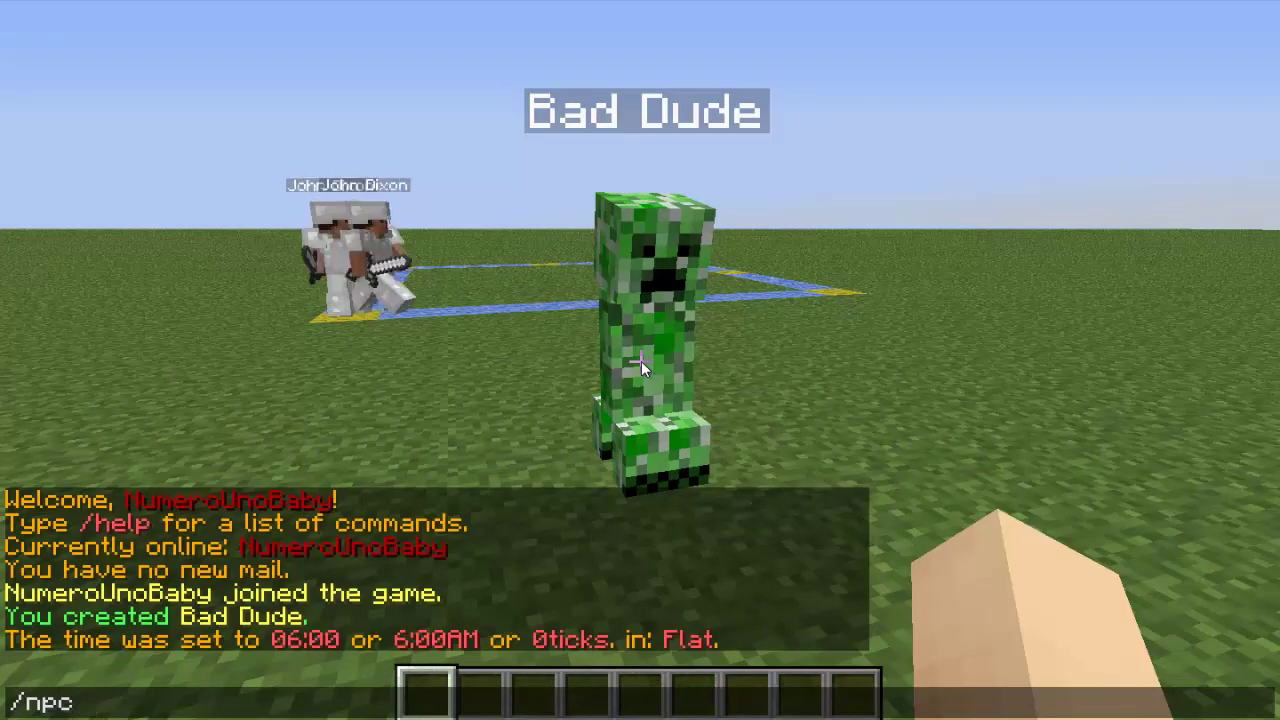
{"action": "type", "text": "lookclose"}
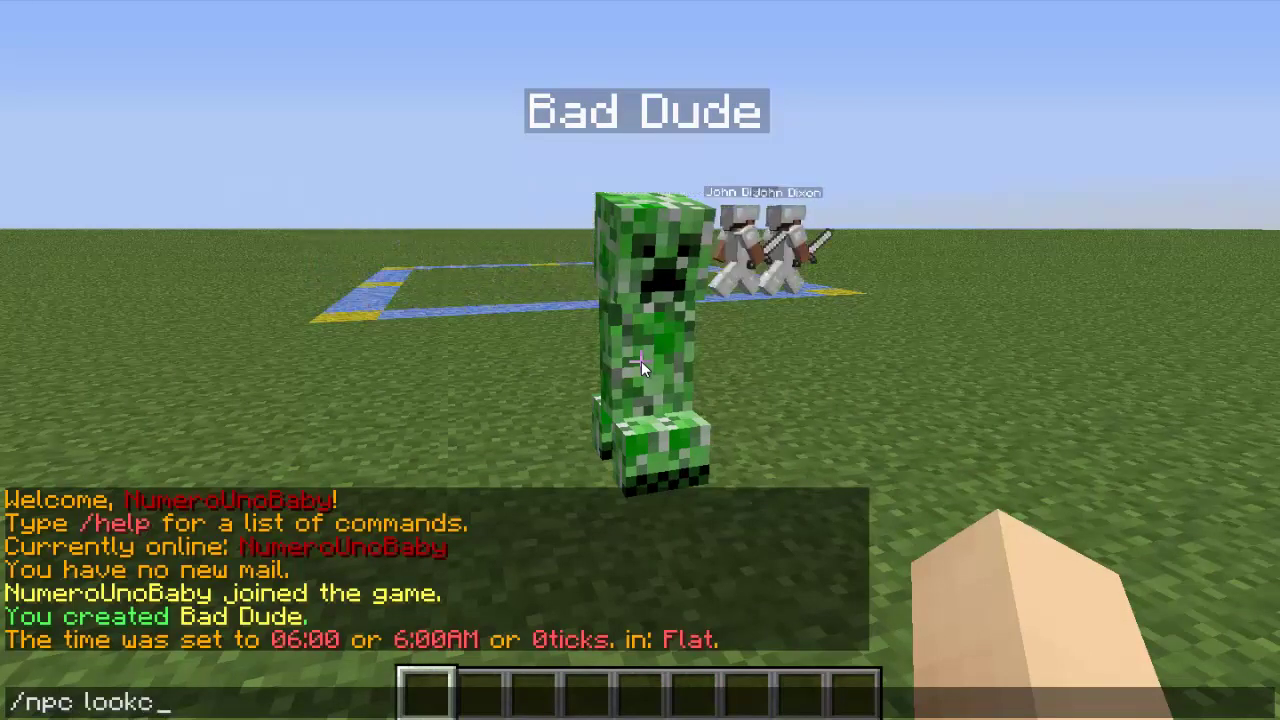